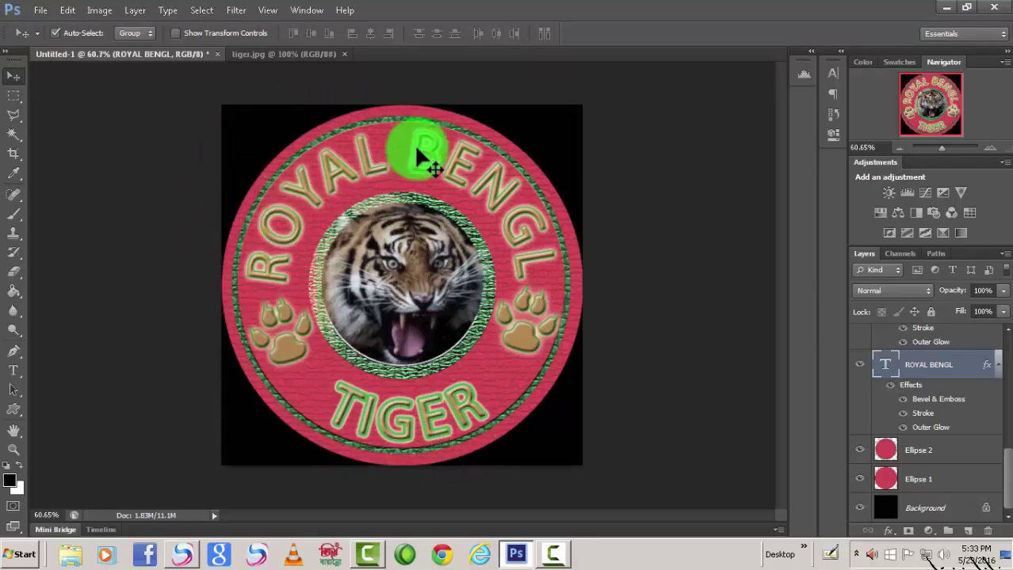
Create a white 800 × 800 px, 300 ppi RGB document named 'LOGO DESIGN'.
{"action": "left_click", "coordinate": [40, 11]}
{"action": "left_click", "coordinate": [41, 25]}
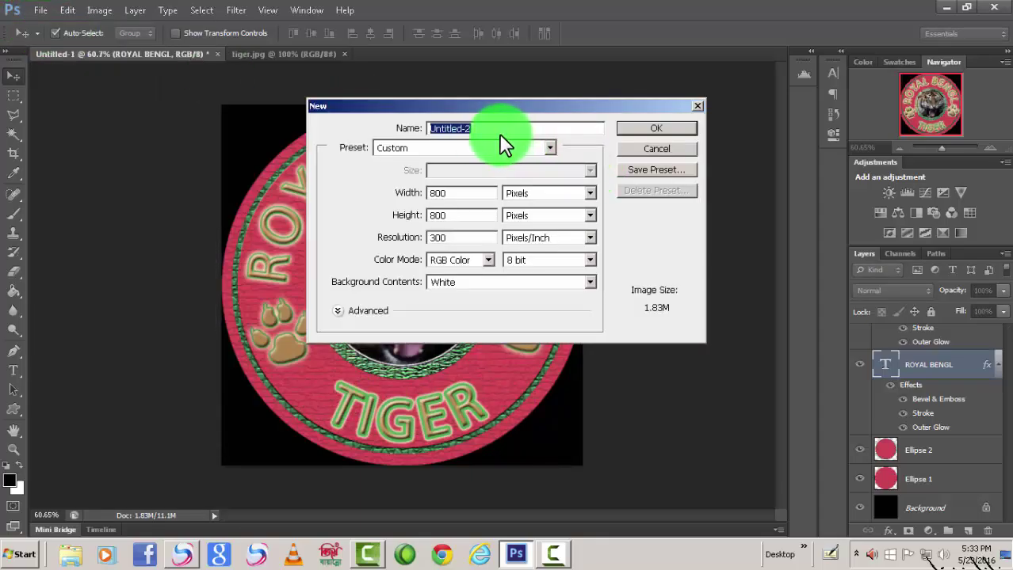
{"action": "type", "text": "LO"}
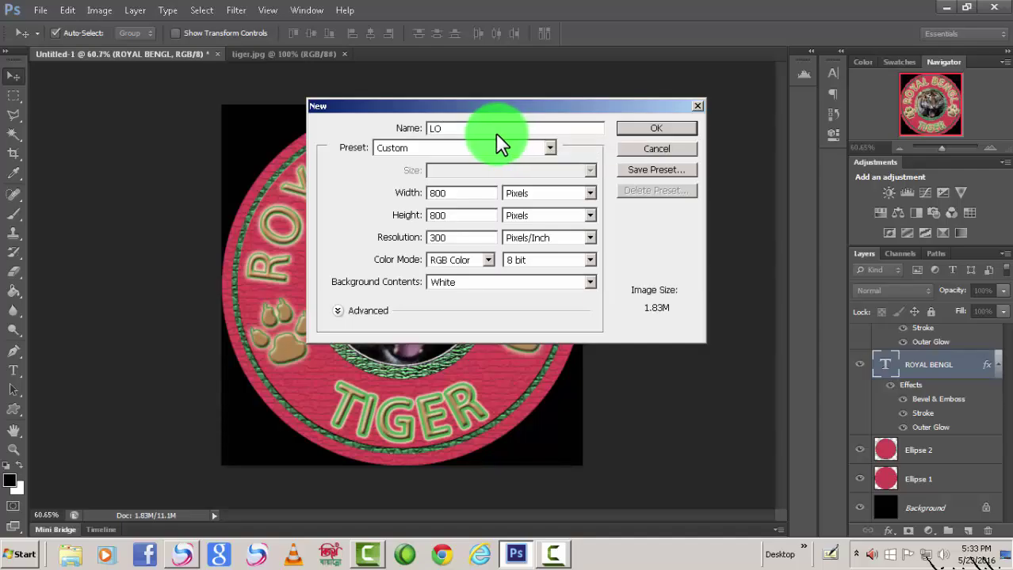
{"action": "type", "text": "GO DESIGN"}
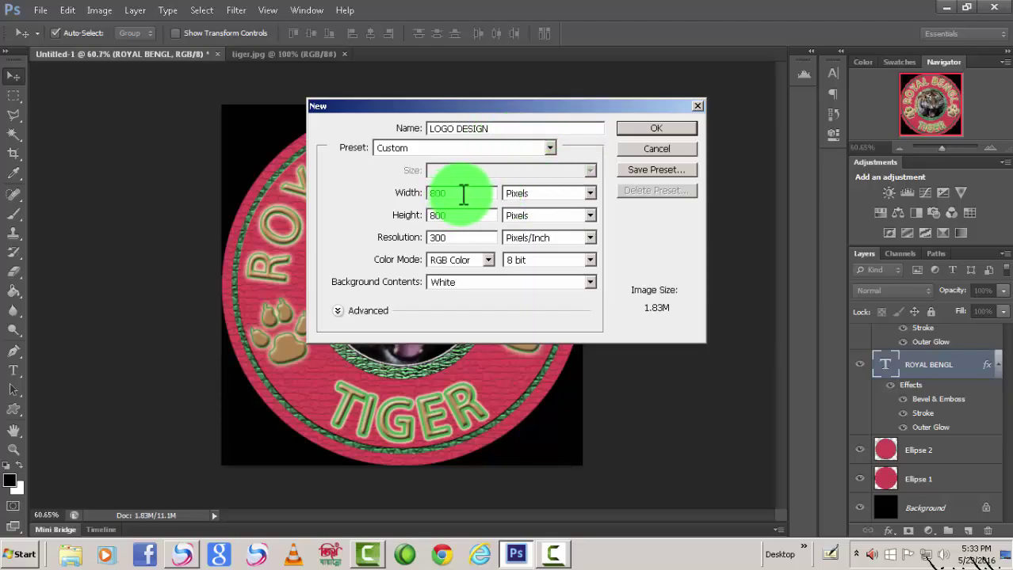
{"action": "left_click", "coordinate": [460, 193]}
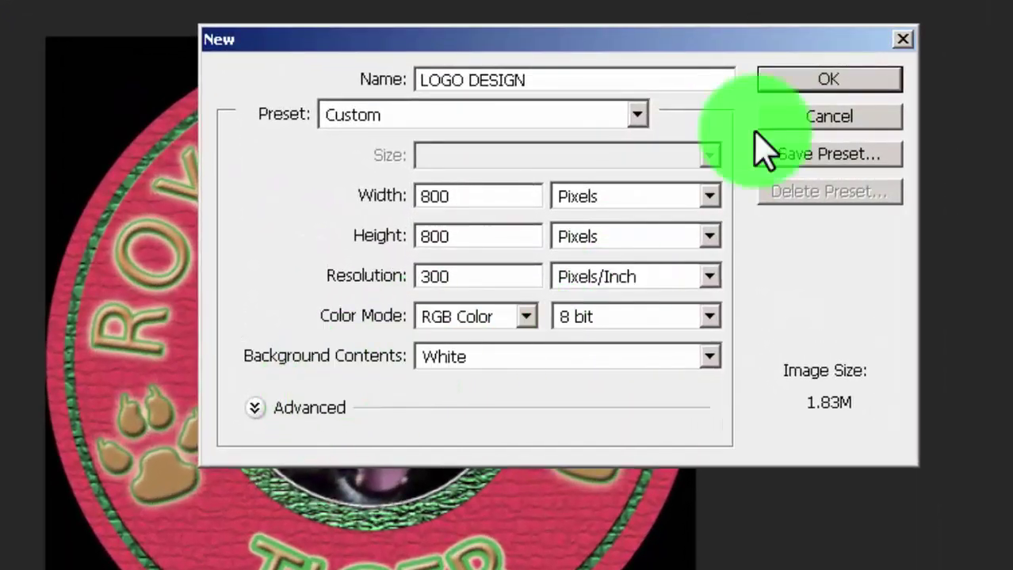
{"action": "left_click", "coordinate": [725, 105]}
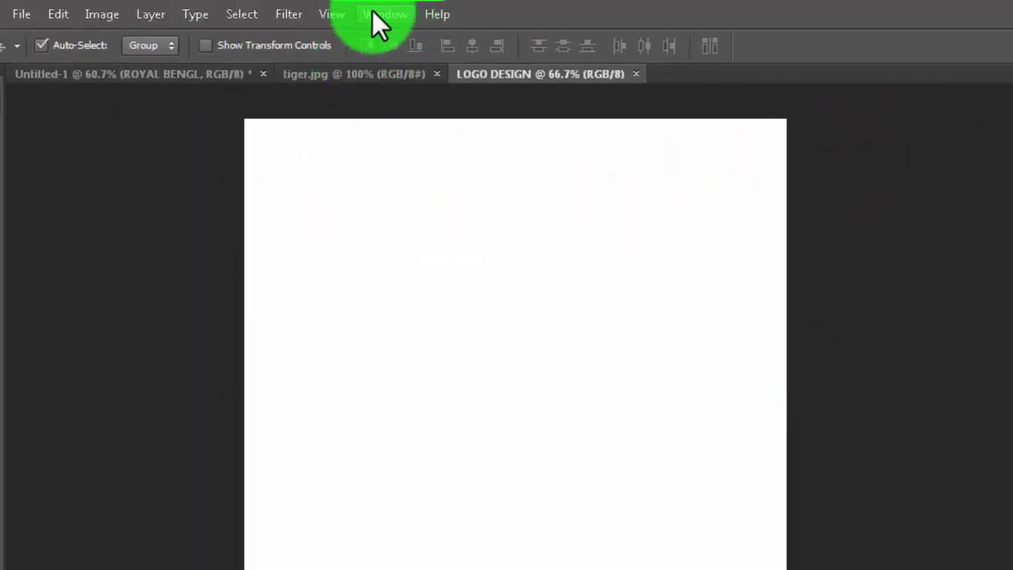
Add a vertical guide at 50%.
{"action": "left_click", "coordinate": [337, 13]}
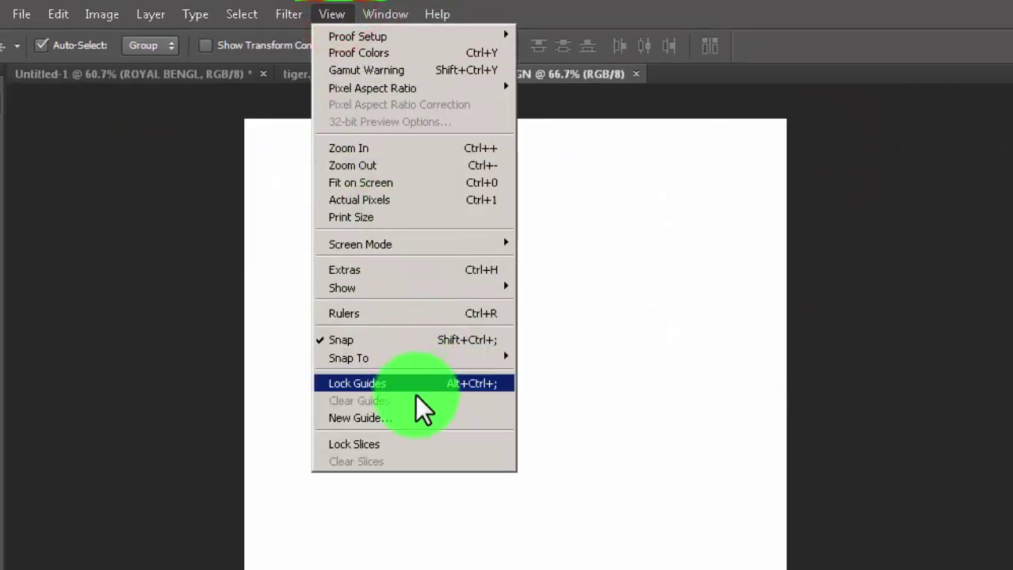
{"action": "left_click", "coordinate": [401, 416]}
{"action": "type", "text": "50"}
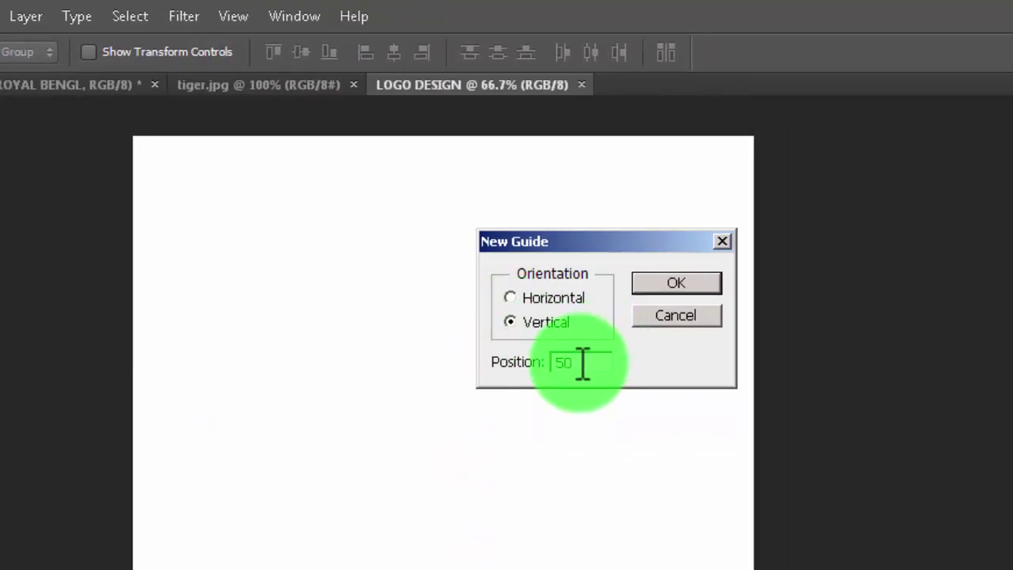
{"action": "type", "text": "%"}
{"action": "left_click", "coordinate": [672, 283]}
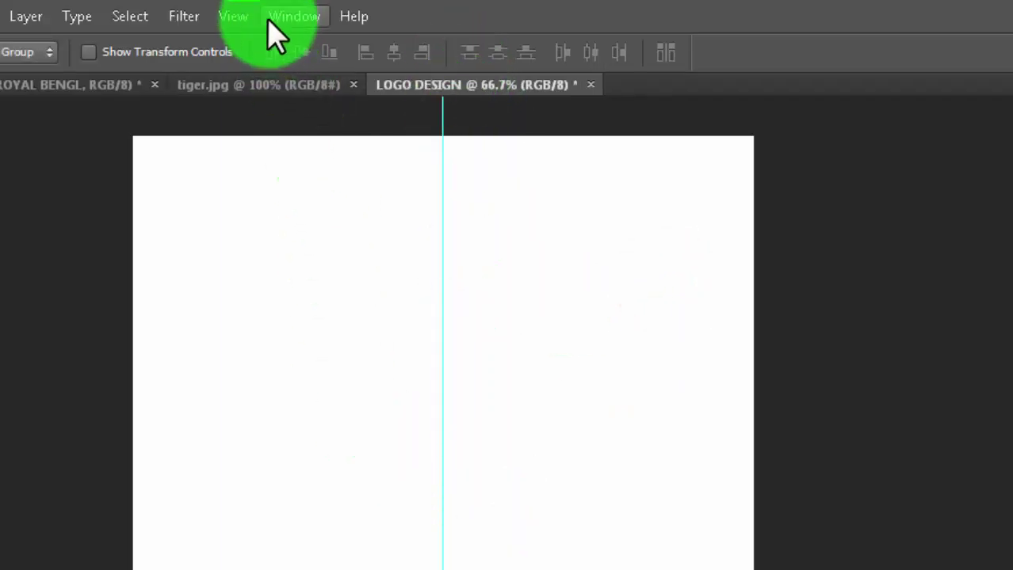
Add a horizontal guide at 50% to cross the vertical one.
{"action": "left_click", "coordinate": [235, 16]}
{"action": "left_click", "coordinate": [288, 475]}
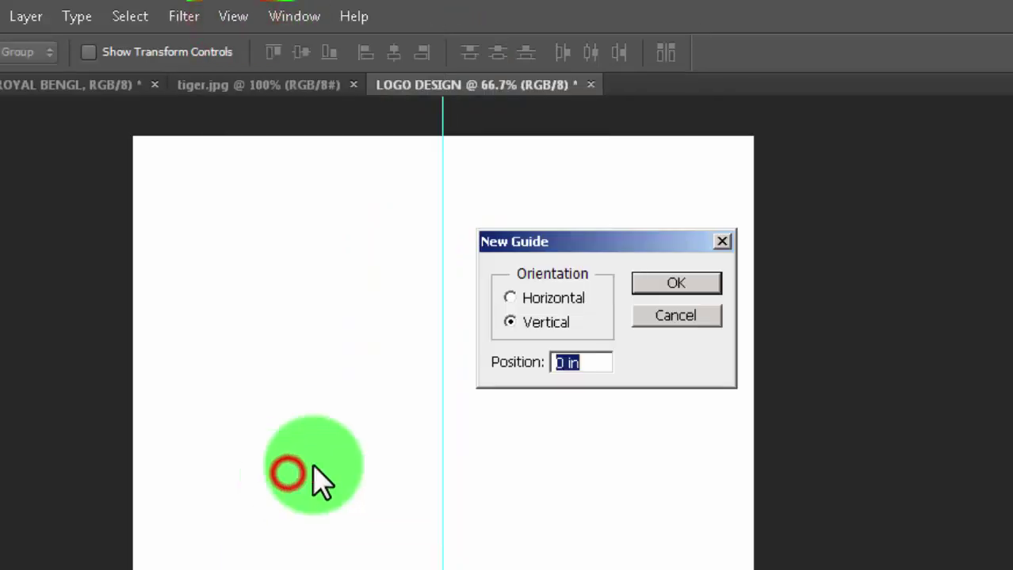
{"action": "left_click", "coordinate": [509, 298]}
{"action": "left_click", "coordinate": [589, 363]}
{"action": "key", "text": "BackSpace"}
{"action": "type", "text": "50"}
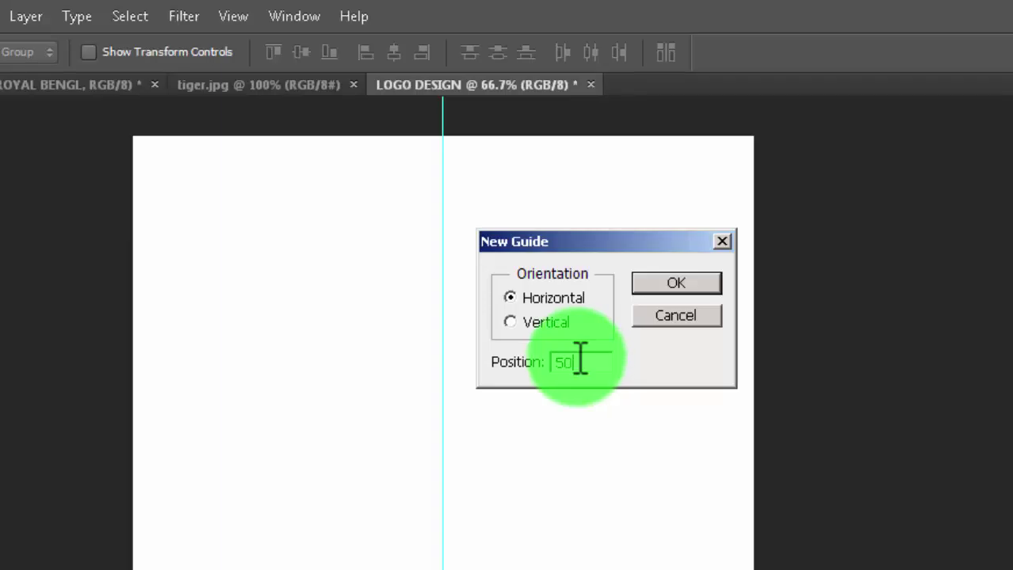
{"action": "type", "text": "%"}
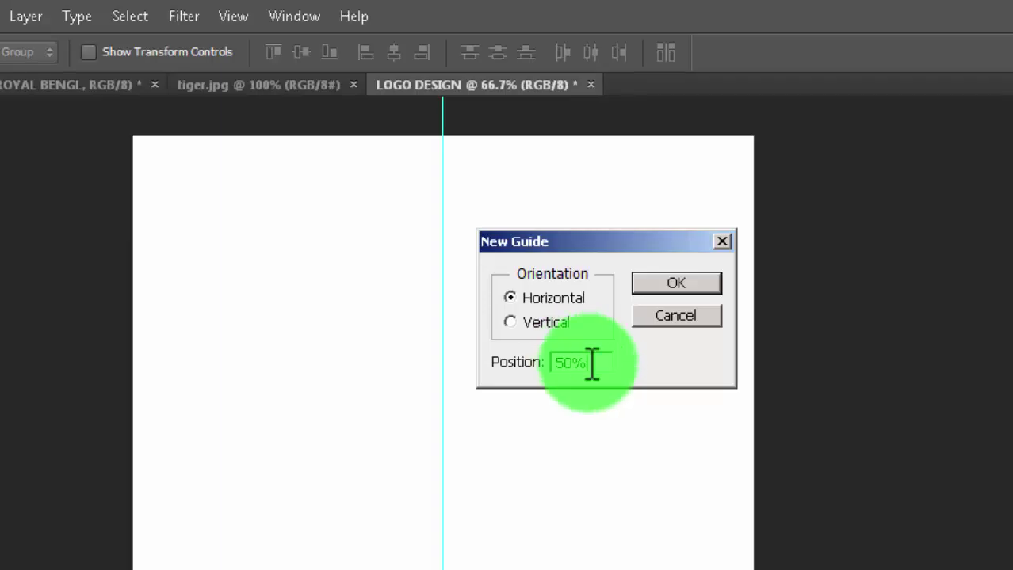
{"action": "left_click", "coordinate": [679, 275]}
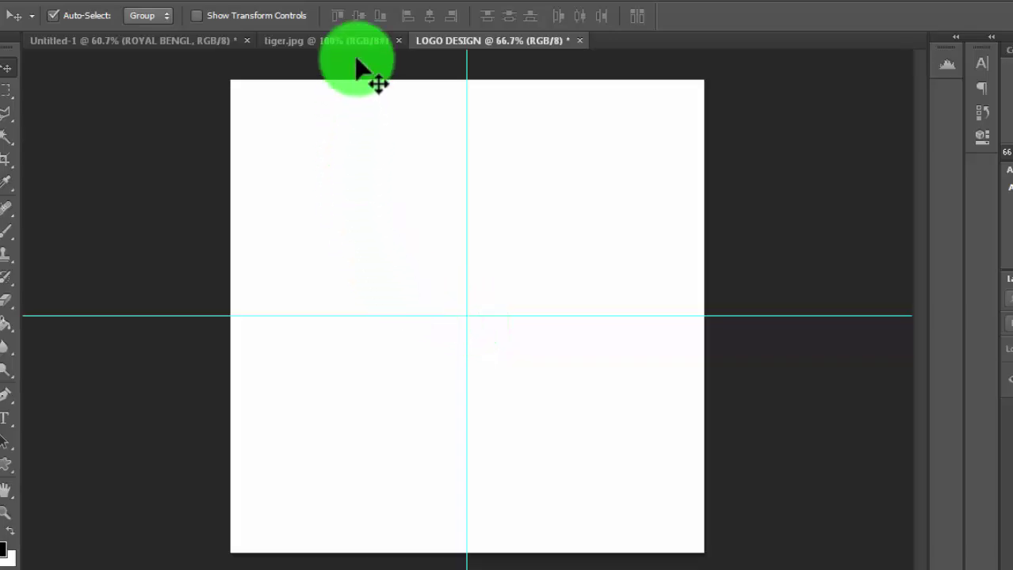
Open a second window of LOGO DESIGN and compare the two view tabs.
{"action": "left_click", "coordinate": [313, 3]}
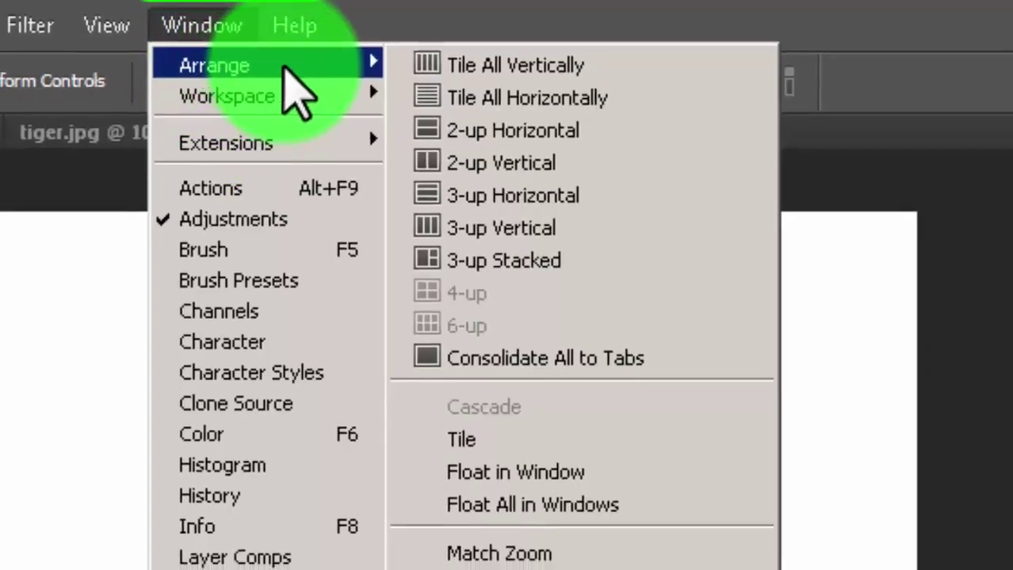
{"action": "mouse_move", "coordinate": [293, 47]}
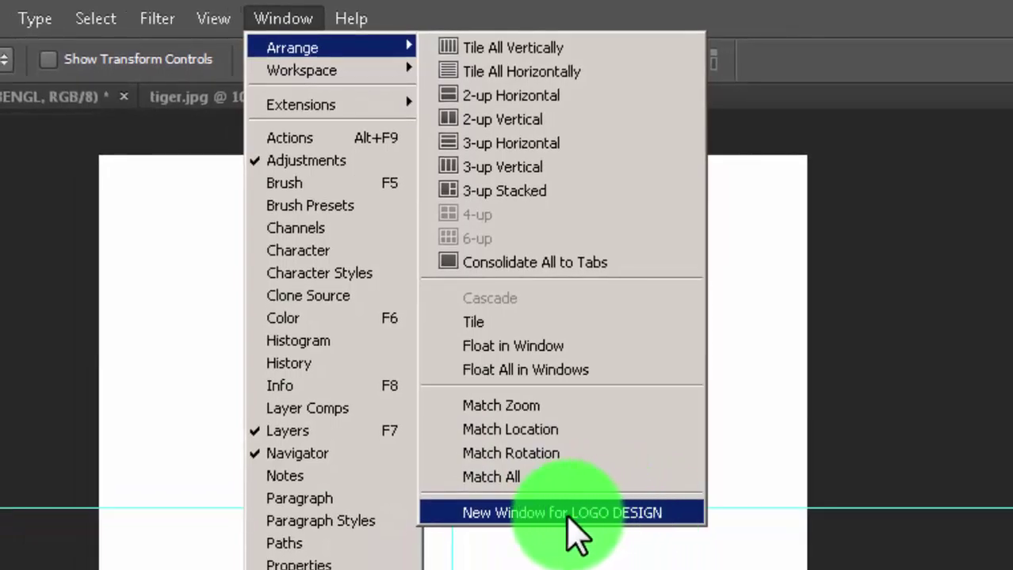
{"action": "left_click", "coordinate": [568, 517]}
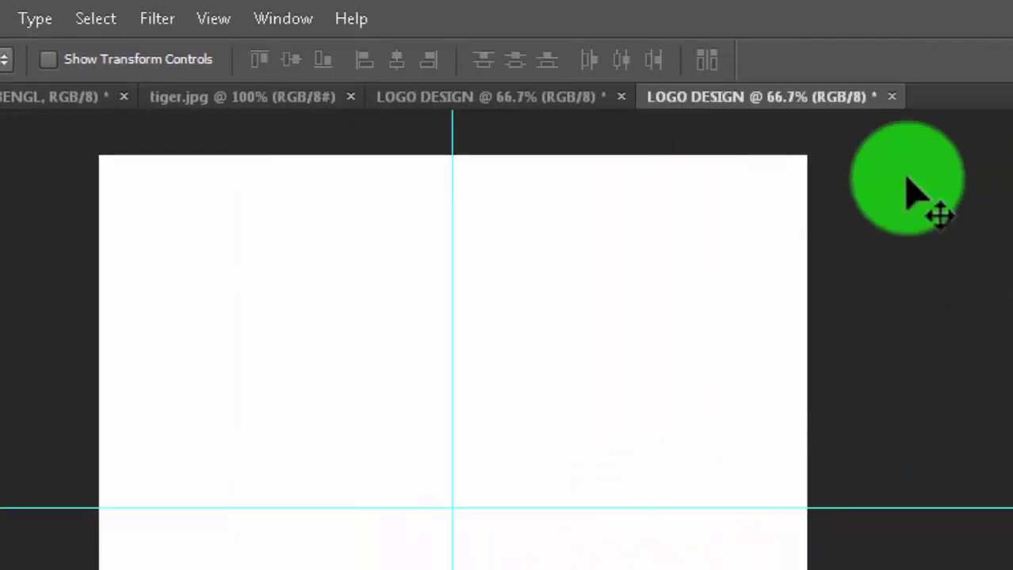
{"action": "left_click", "coordinate": [458, 93]}
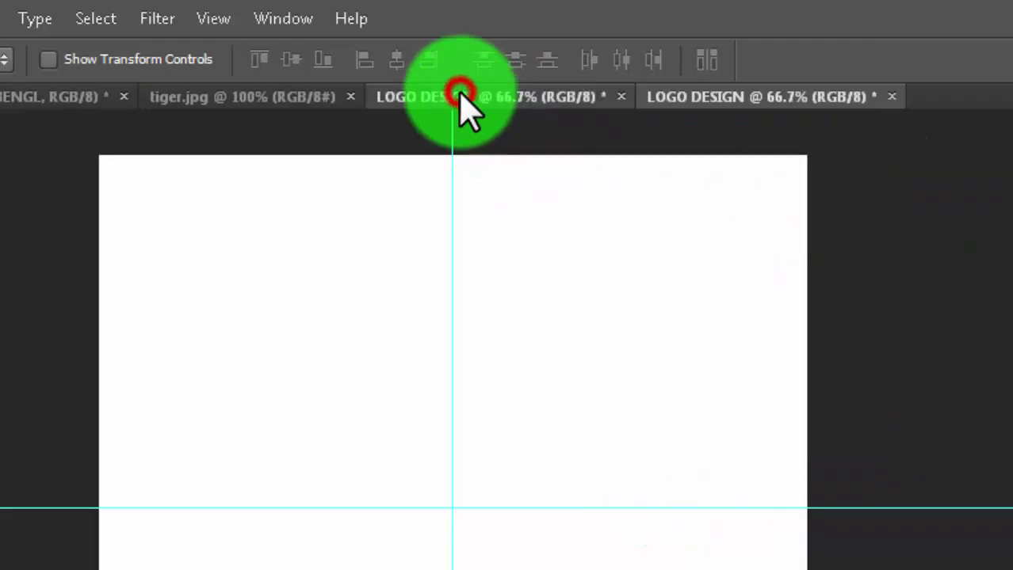
{"action": "left_click", "coordinate": [717, 97]}
{"action": "left_click", "coordinate": [551, 96]}
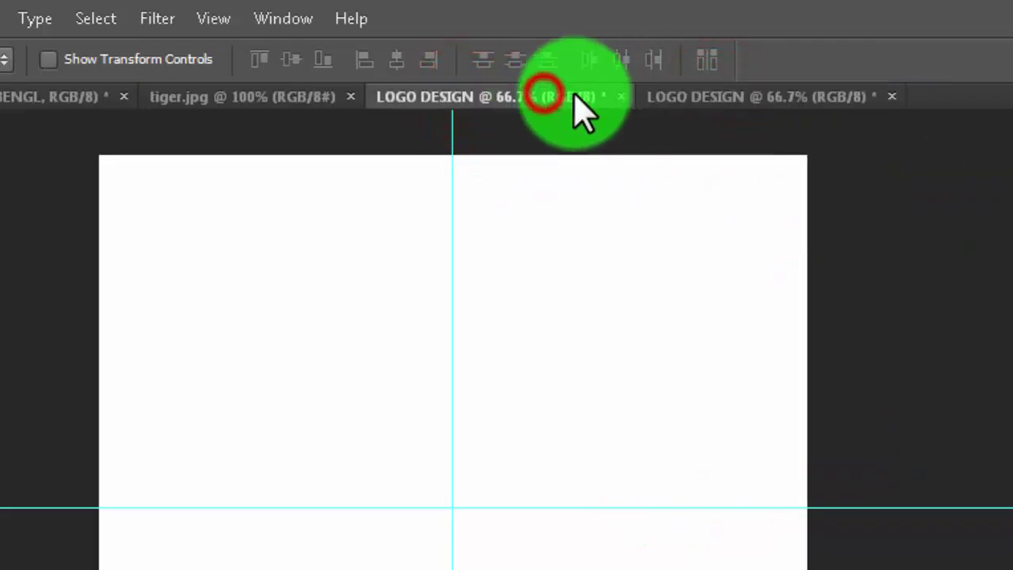
{"action": "left_click", "coordinate": [727, 96]}
{"action": "left_click", "coordinate": [527, 97]}
{"action": "left_click", "coordinate": [712, 96]}
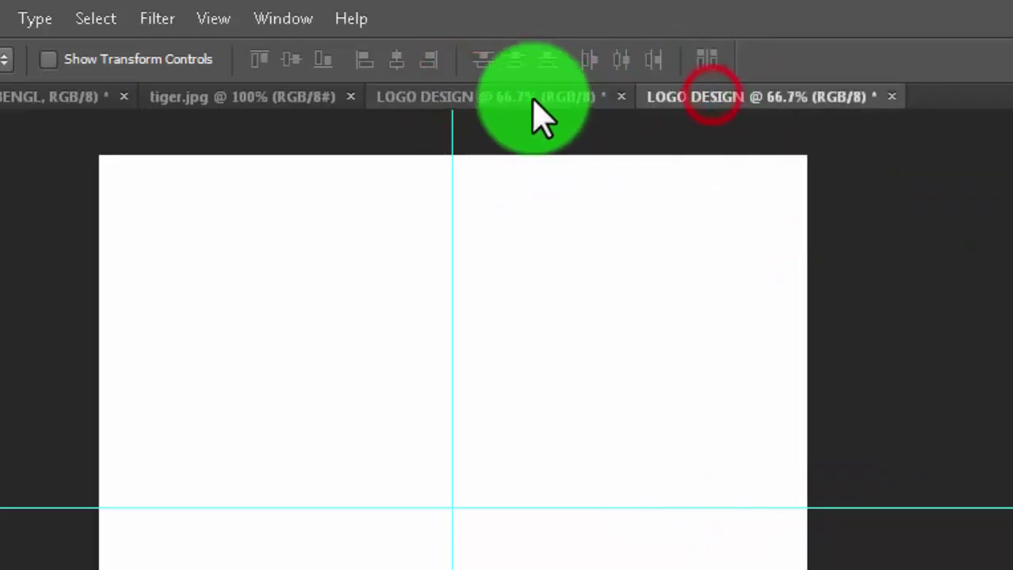
{"action": "left_click", "coordinate": [533, 96]}
{"action": "left_click", "coordinate": [719, 96]}
{"action": "left_click", "coordinate": [613, 97]}
{"action": "left_click", "coordinate": [715, 97]}
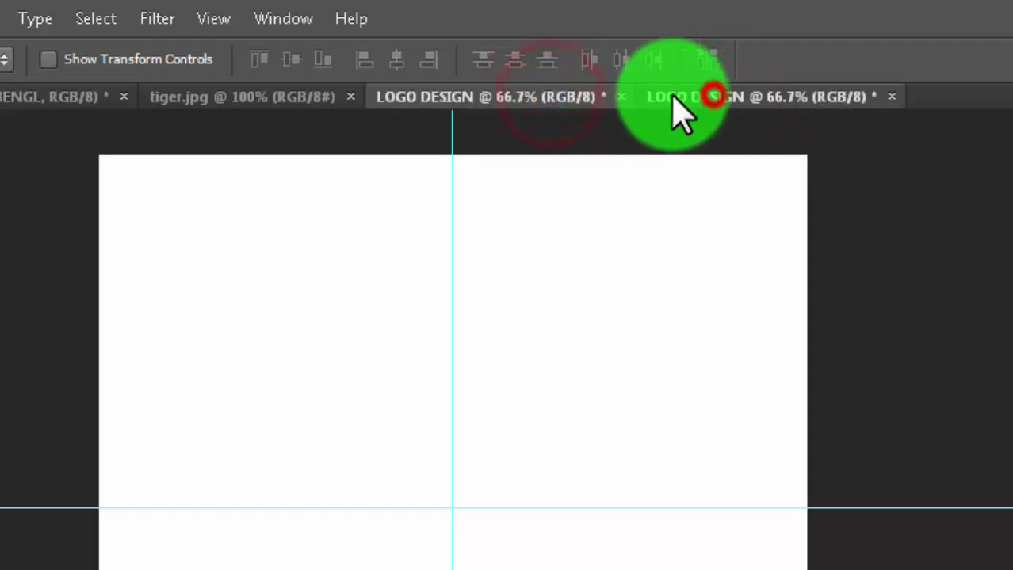
{"action": "left_click", "coordinate": [517, 95]}
{"action": "left_click", "coordinate": [700, 95]}
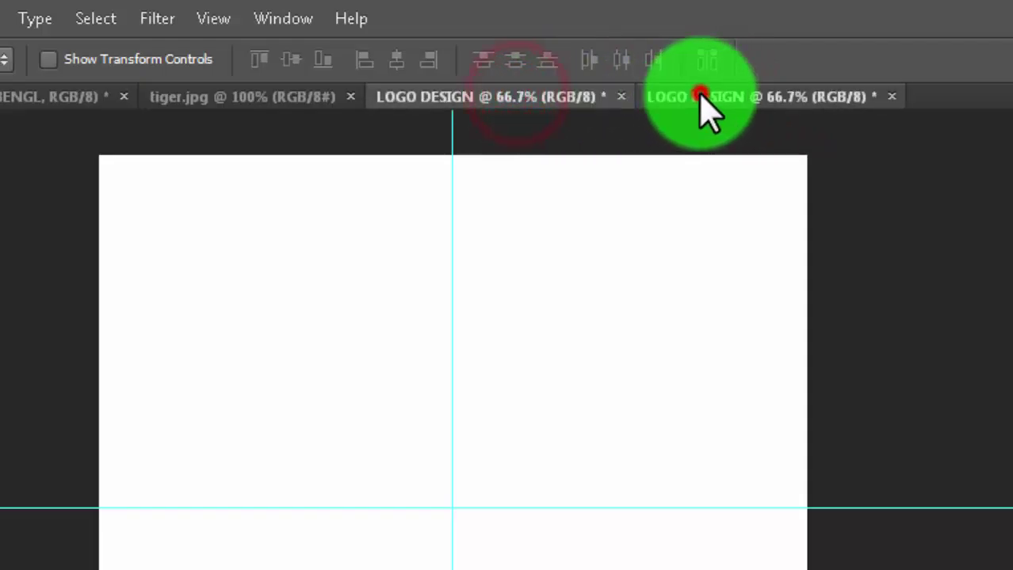
{"action": "left_click", "coordinate": [537, 95]}
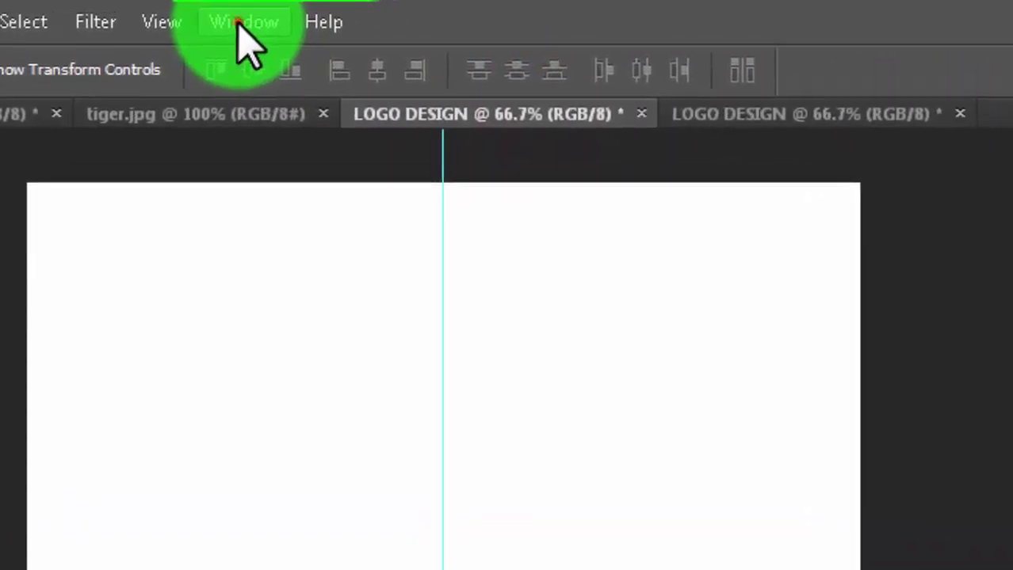
Arrange the two LOGO DESIGN views 2-up Vertical, side by side.
{"action": "left_click", "coordinate": [278, 19]}
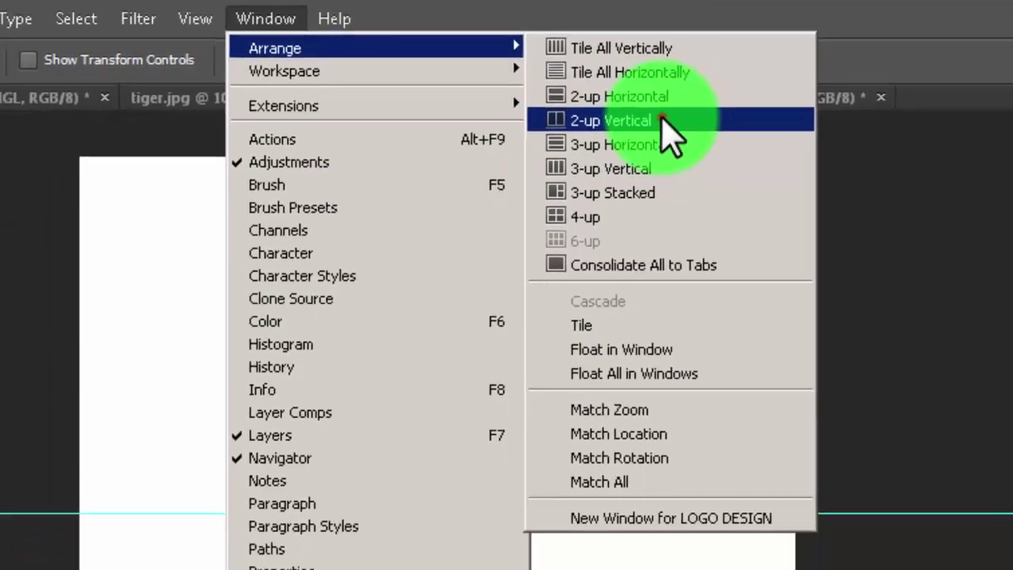
{"action": "left_click", "coordinate": [660, 120]}
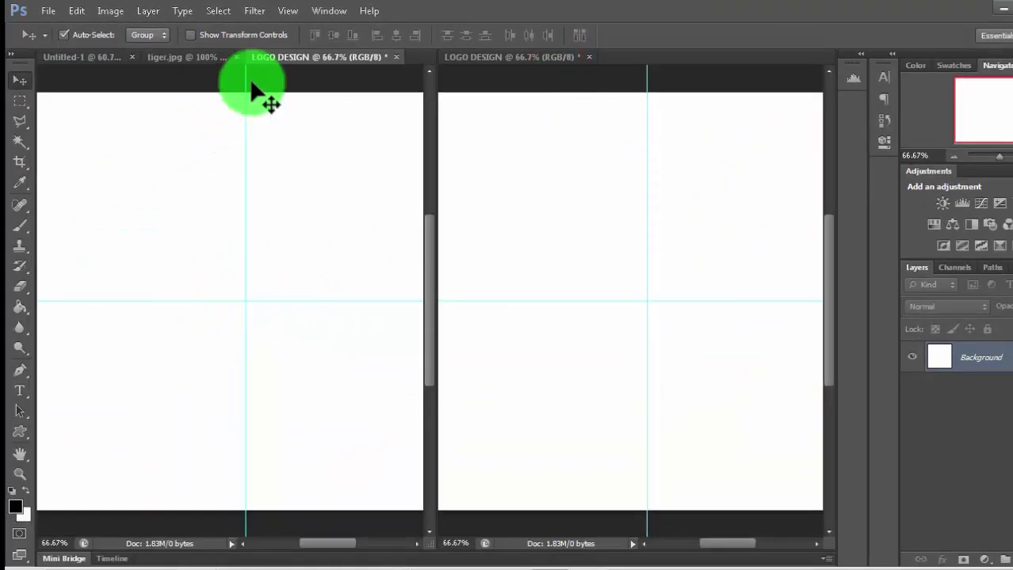
{"action": "left_click", "coordinate": [342, 57]}
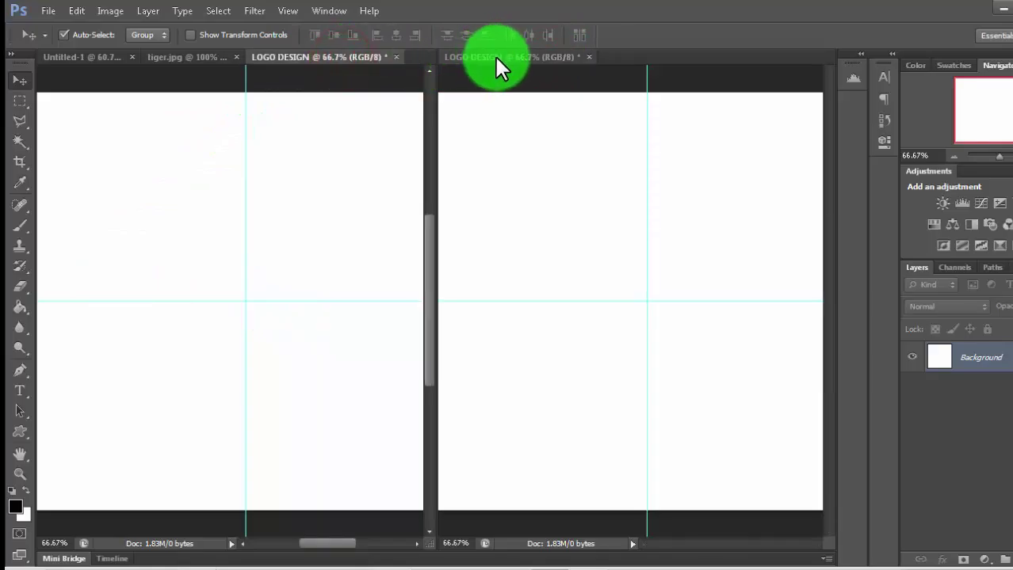
{"action": "left_click", "coordinate": [501, 57]}
{"action": "left_click", "coordinate": [332, 56]}
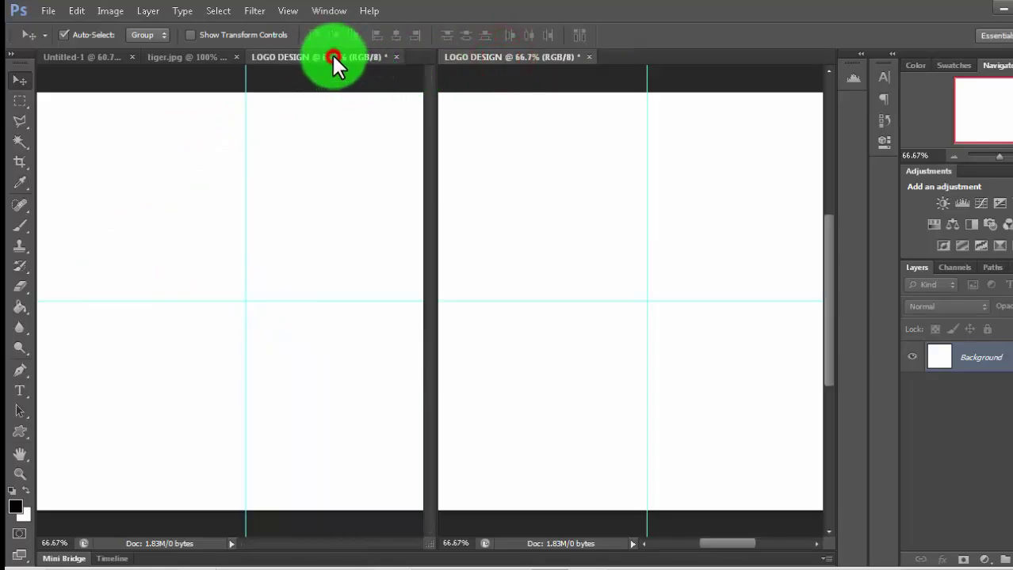
{"action": "left_click", "coordinate": [501, 54]}
{"action": "left_click", "coordinate": [329, 55]}
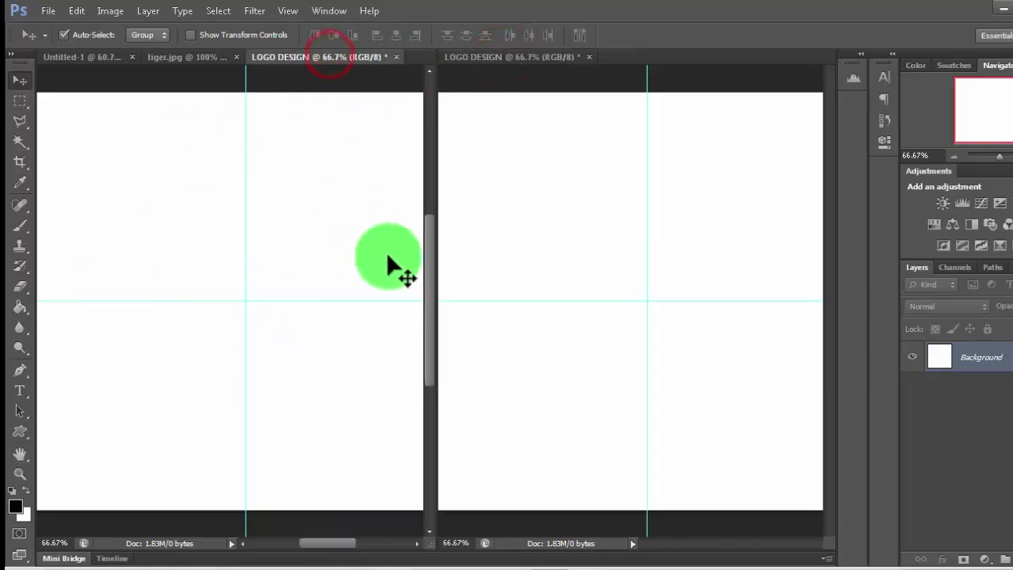
{"action": "left_click", "coordinate": [20, 223]}
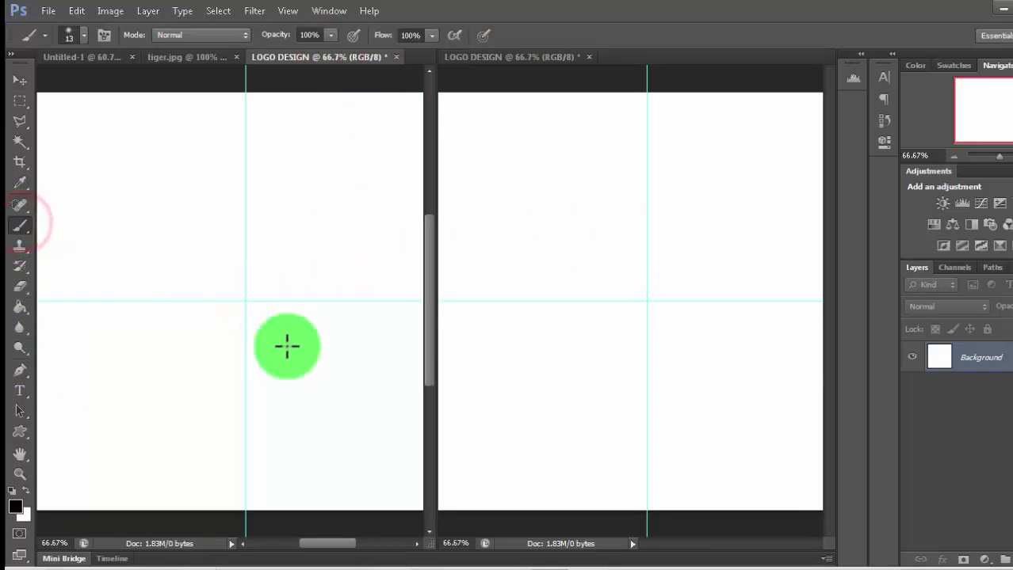
{"action": "mouse_move", "coordinate": [225, 208]}
{"action": "left_mouse_down"}
{"action": "mouse_move", "coordinate": [259, 196]}
{"action": "mouse_move", "coordinate": [232, 225]}
{"action": "left_mouse_up"}
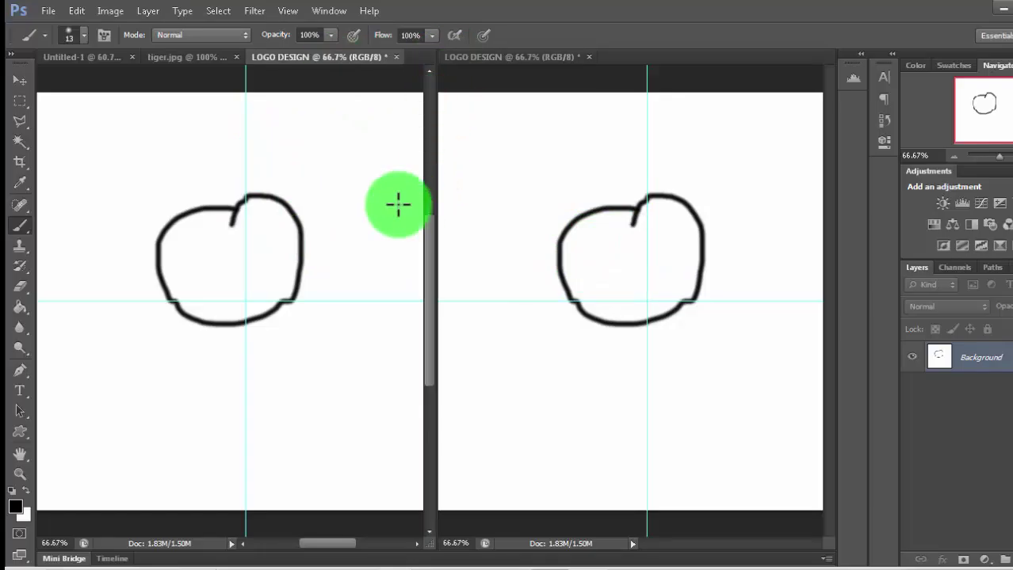
{"action": "key", "text": "ctrl+z"}
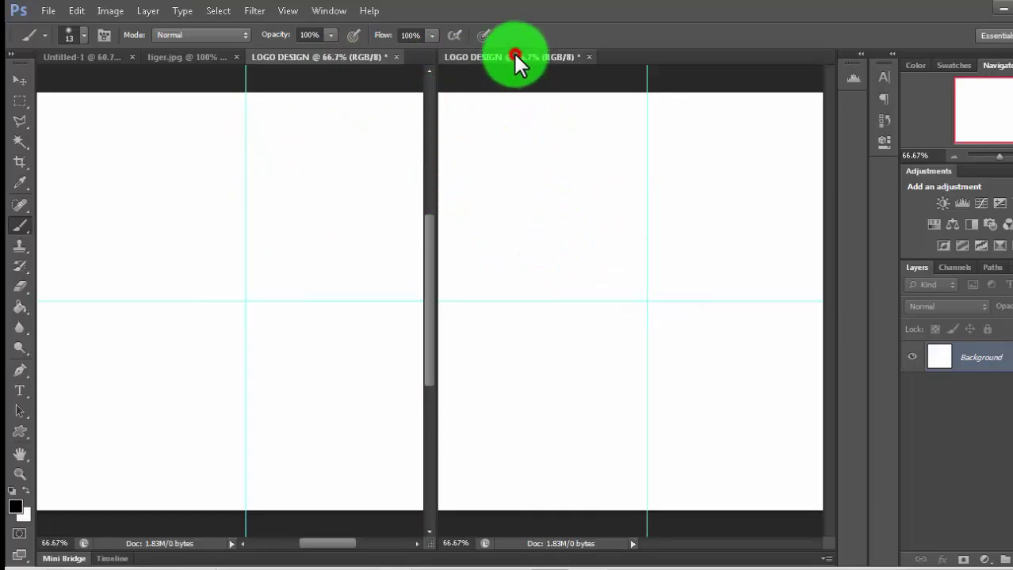
{"action": "left_click", "coordinate": [513, 57]}
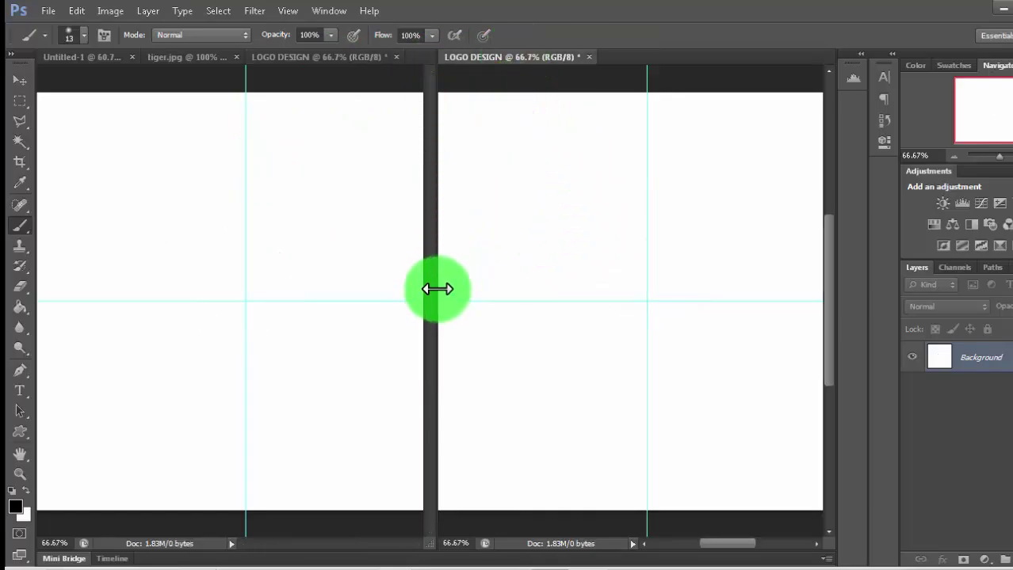
Widen the left view and zoom the Navigator to about 367% on the guide crossing.
{"action": "left_click_drag", "start_coordinate": [435, 288], "coordinate": [740, 297]}
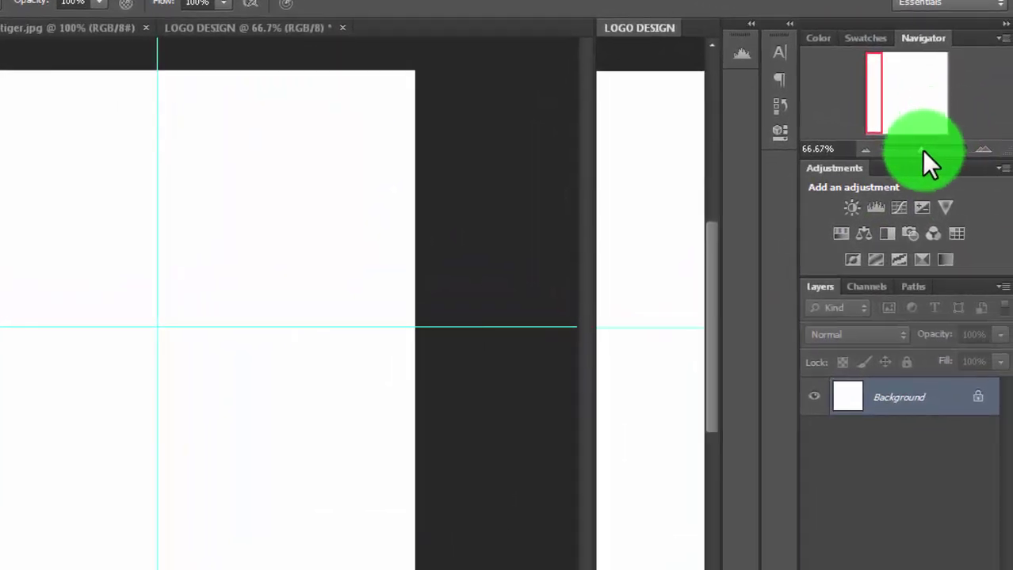
{"action": "left_click_drag", "start_coordinate": [920, 150], "coordinate": [933, 151]}
{"action": "left_click_drag", "start_coordinate": [876, 94], "coordinate": [901, 99]}
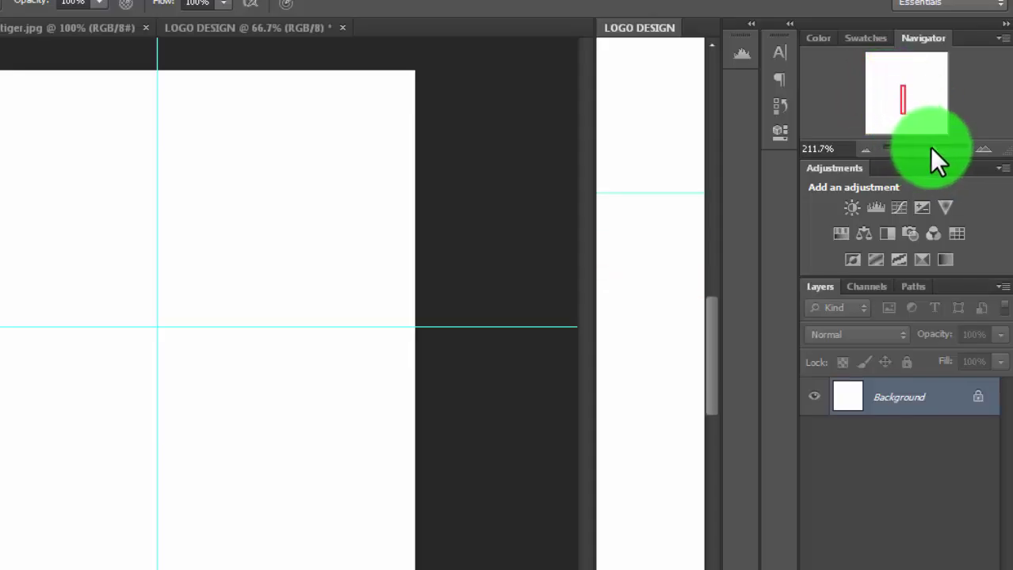
{"action": "left_click_drag", "start_coordinate": [914, 147], "coordinate": [939, 149]}
{"action": "left_click", "coordinate": [709, 50]}
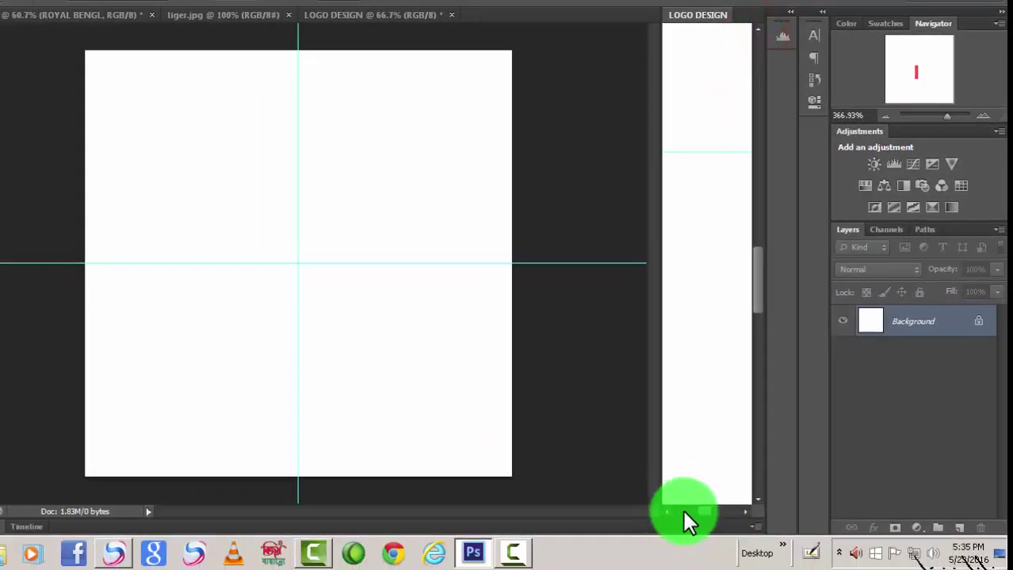
{"action": "mouse_move", "coordinate": [691, 511]}
{"action": "left_mouse_down"}
{"action": "mouse_move", "coordinate": [720, 511]}
{"action": "mouse_move", "coordinate": [668, 511]}
{"action": "left_mouse_up"}
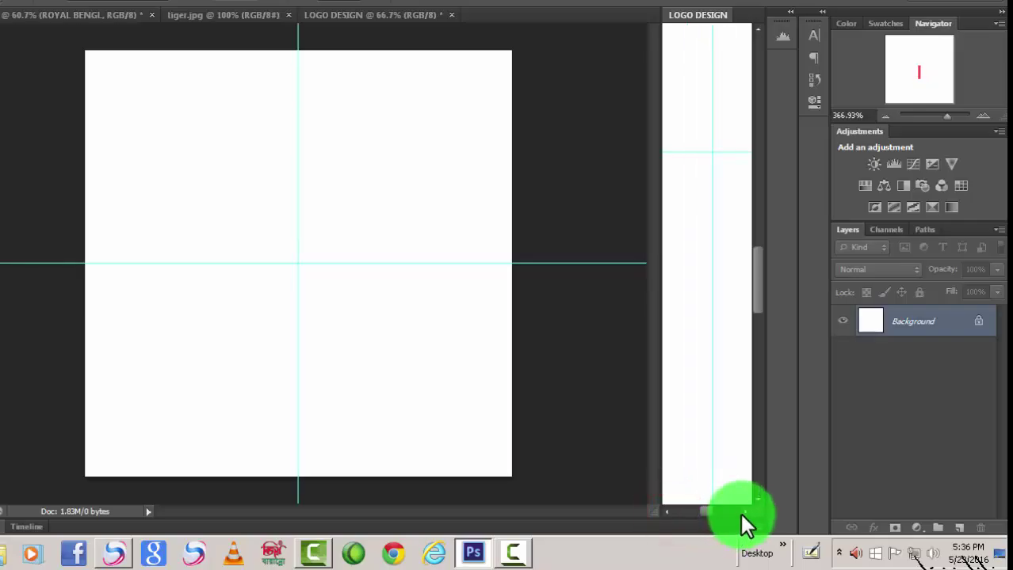
{"action": "left_click", "coordinate": [666, 511]}
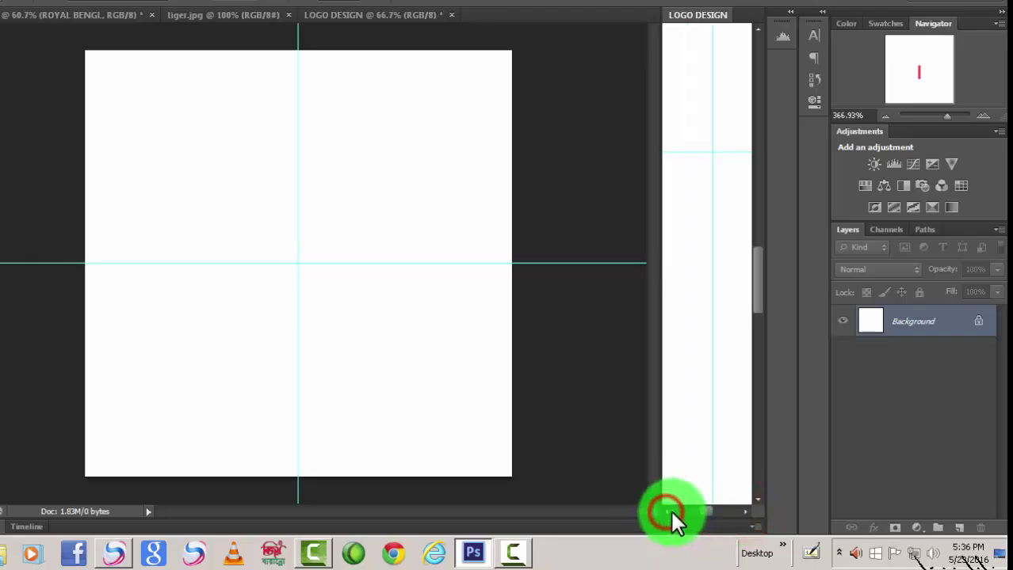
{"action": "left_click_drag", "start_coordinate": [947, 116], "coordinate": [948, 116]}
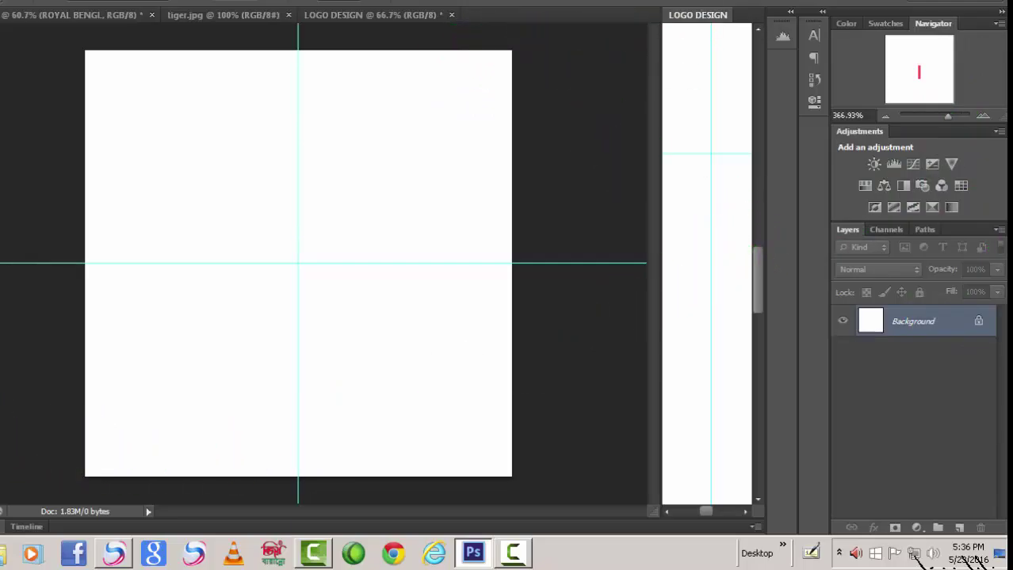
{"action": "left_click", "coordinate": [23, 410]}
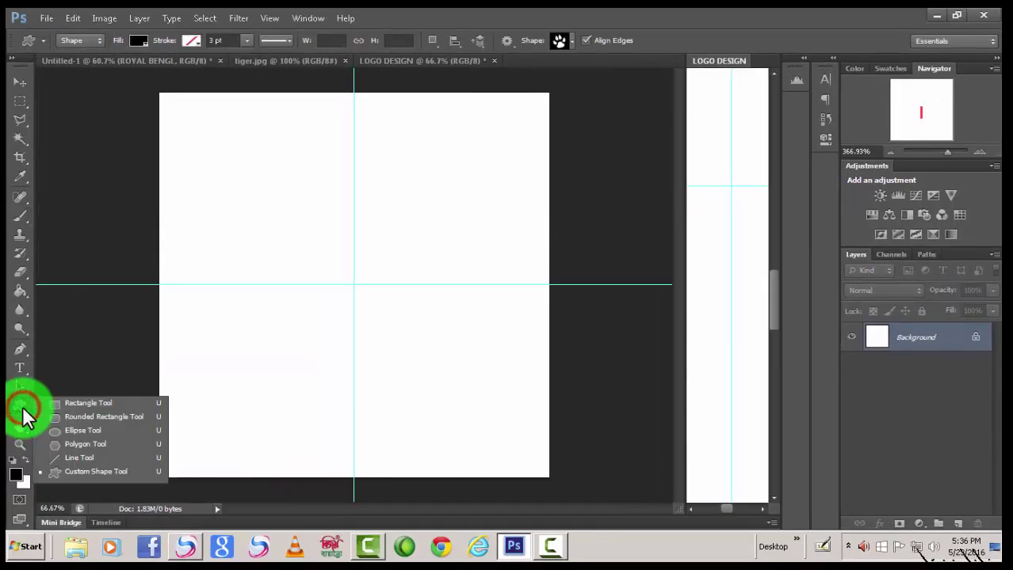
Draw an 800 × 800 px ellipse from the centre at the guide crossing as Ellipse 1.
{"action": "left_click", "coordinate": [82, 429]}
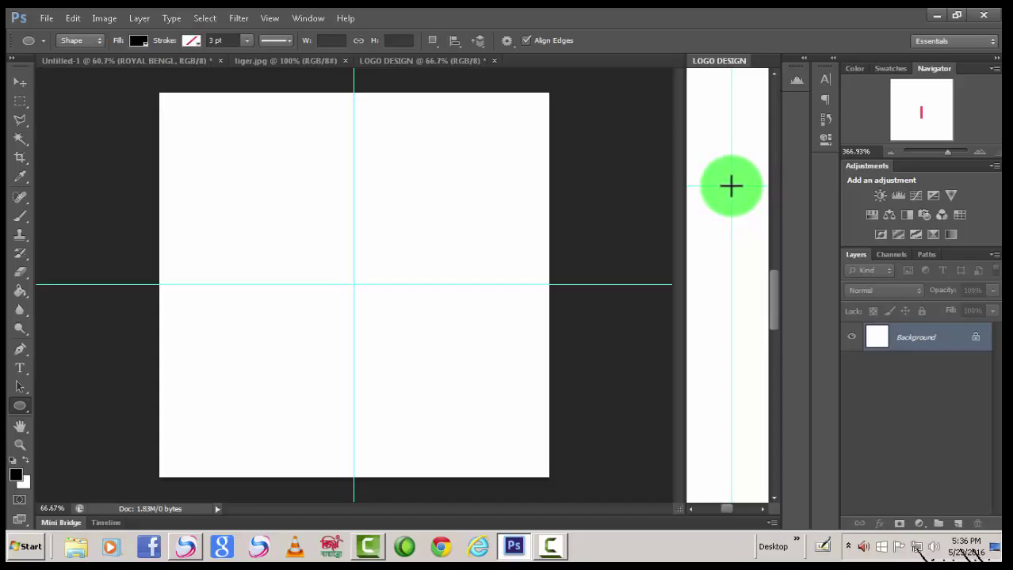
{"action": "left_click", "coordinate": [731, 186]}
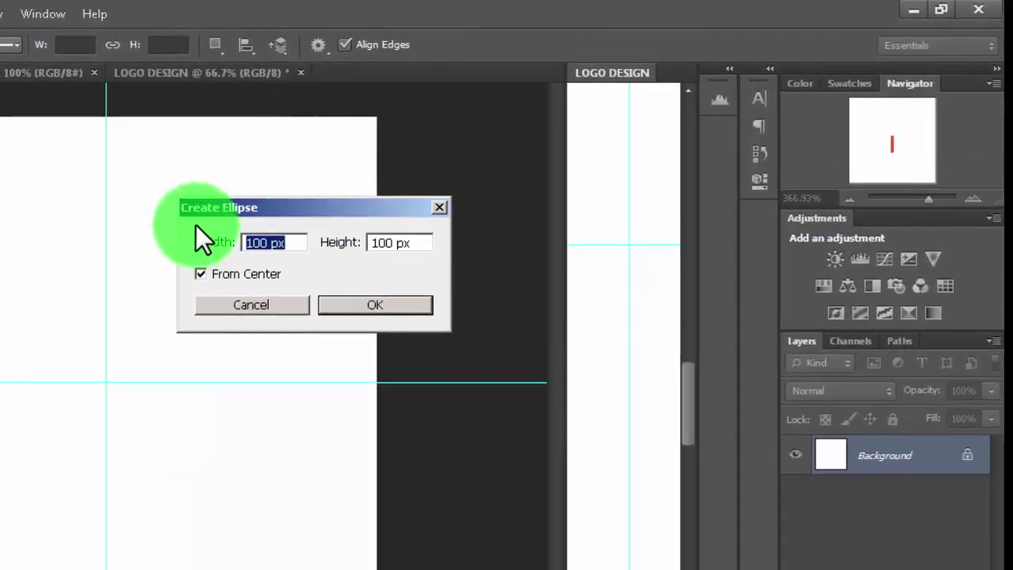
{"action": "left_click", "coordinate": [268, 243]}
{"action": "key", "text": "BackSpace"}
{"action": "key", "text": "BackSpace"}
{"action": "key", "text": "BackSpace"}
{"action": "type", "text": "8"}
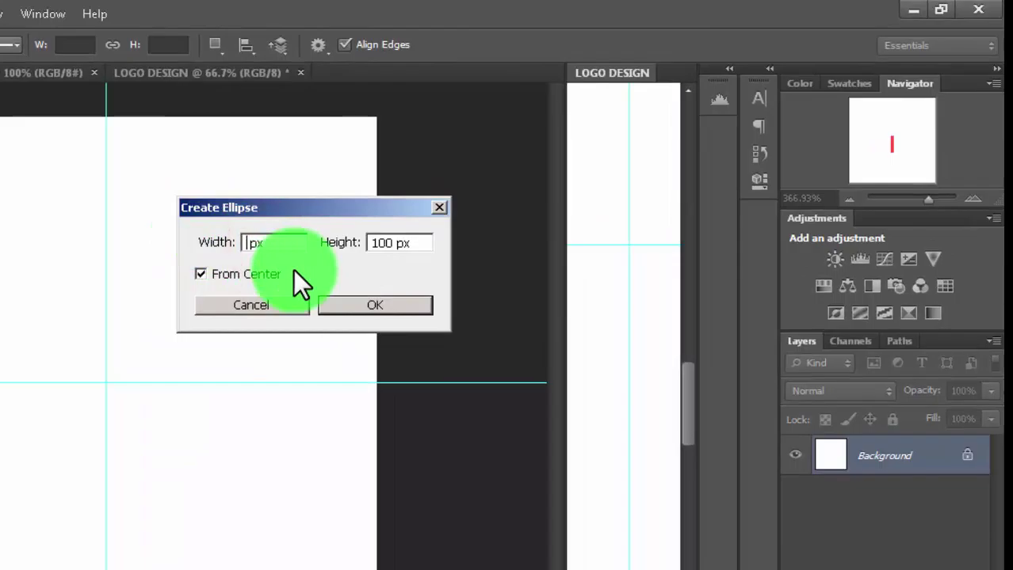
{"action": "type", "text": "00"}
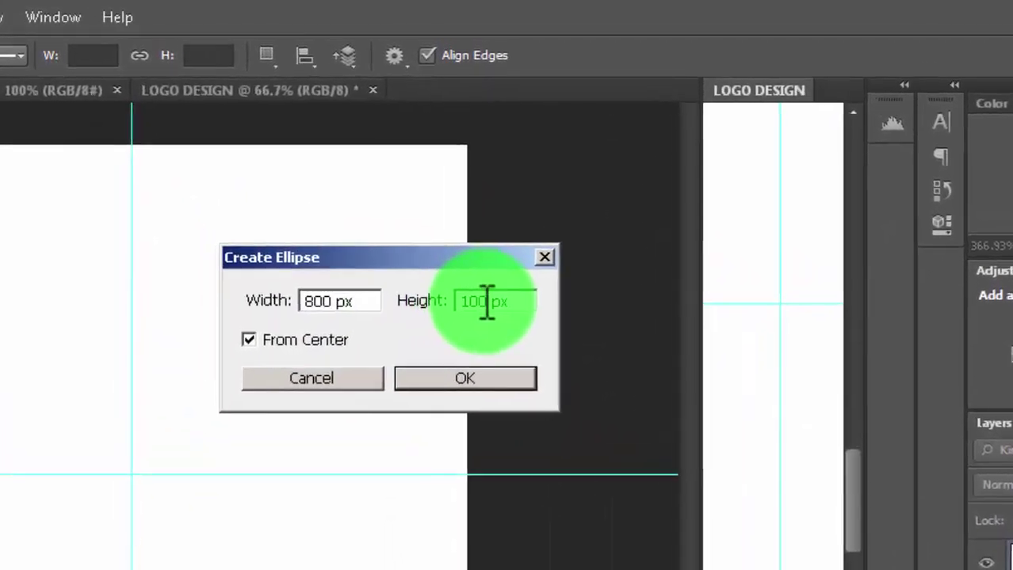
{"action": "left_click", "coordinate": [506, 311]}
{"action": "key", "text": "BackSpace"}
{"action": "key", "text": "BackSpace"}
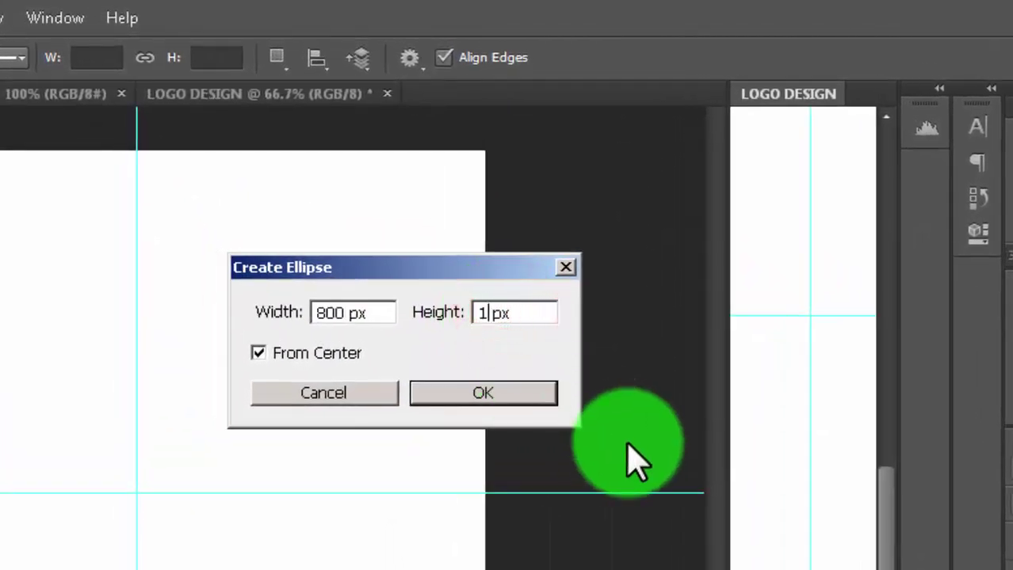
{"action": "key", "text": "BackSpace"}
{"action": "type", "text": "800"}
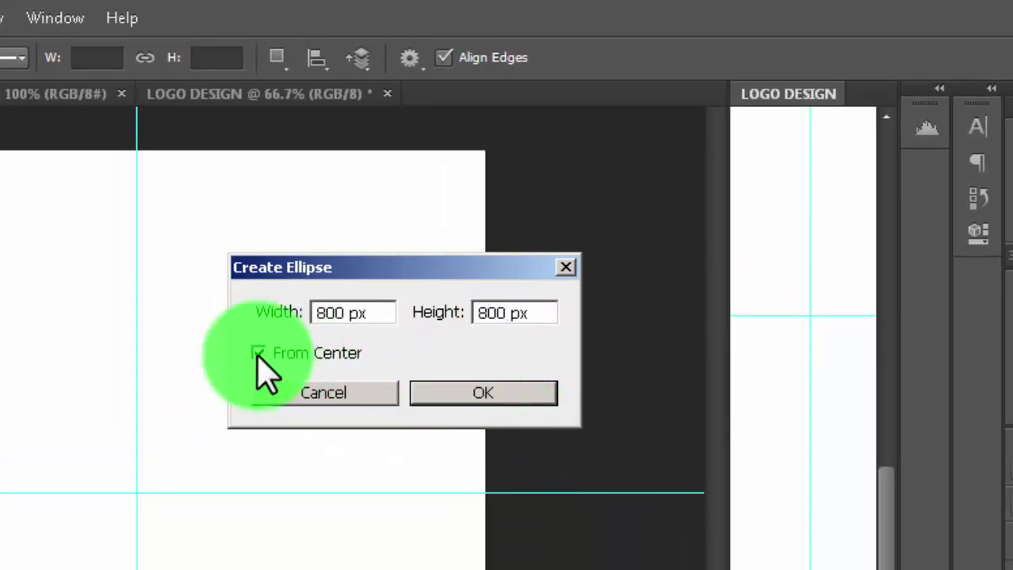
{"action": "left_click", "coordinate": [507, 393]}
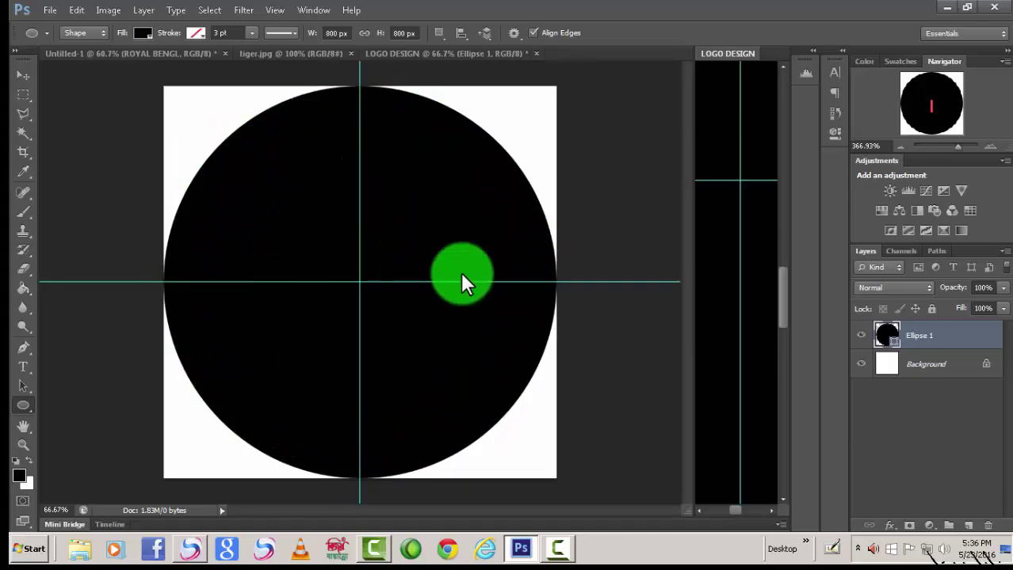
Change Ellipse 1's fill from black to a green swatch.
{"action": "left_click", "coordinate": [142, 32]}
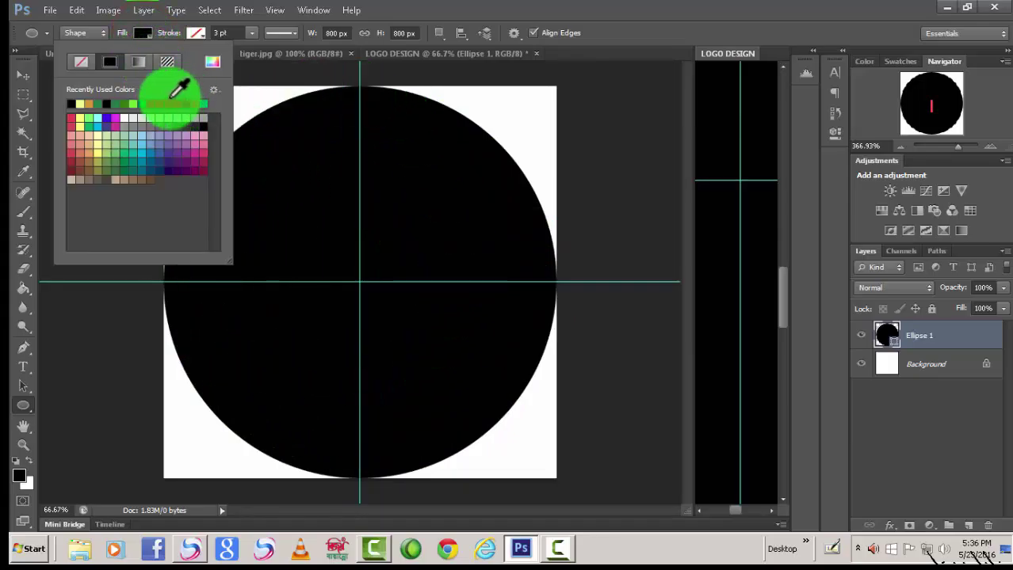
{"action": "left_click", "coordinate": [176, 100]}
{"action": "left_click", "coordinate": [148, 36]}
{"action": "left_click", "coordinate": [142, 32]}
{"action": "left_click", "coordinate": [200, 103]}
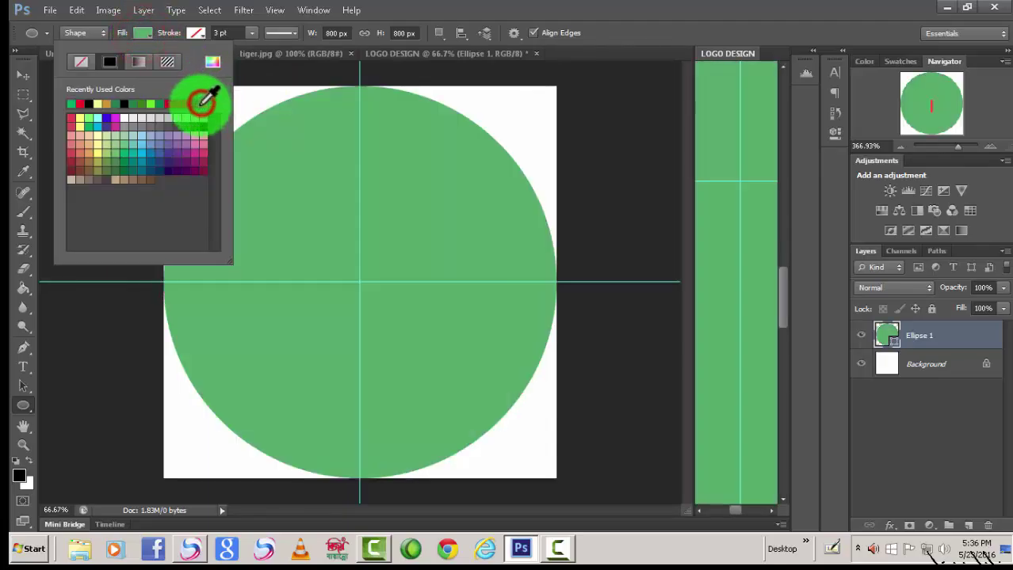
{"action": "left_click", "coordinate": [141, 32]}
{"action": "left_click", "coordinate": [147, 37]}
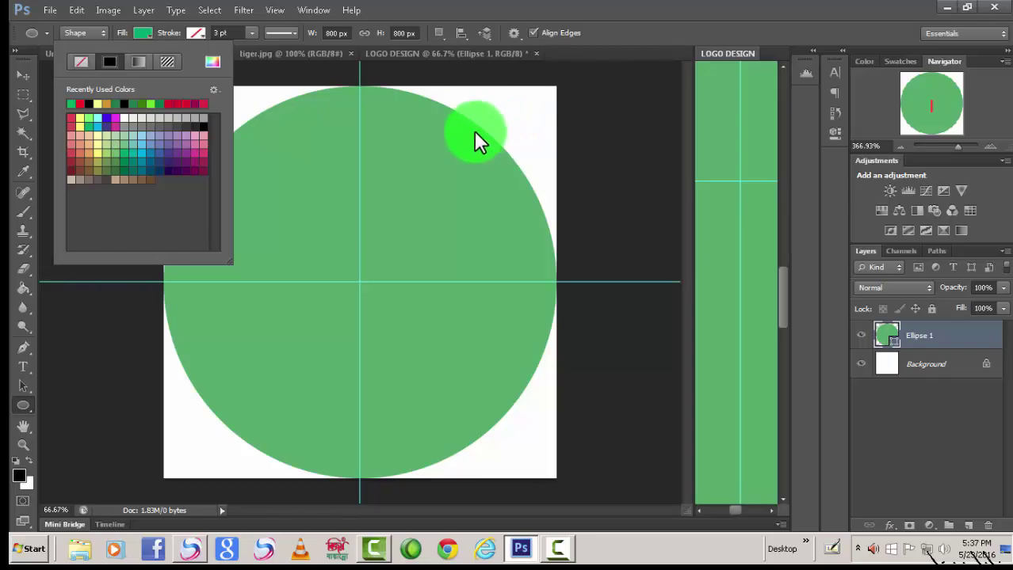
{"action": "left_click", "coordinate": [264, 77]}
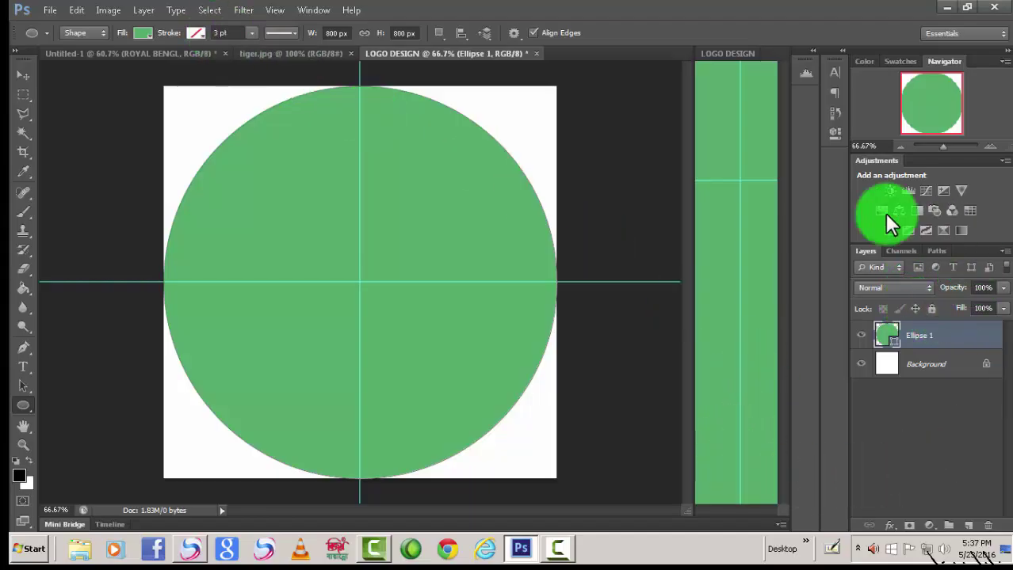
{"action": "left_click", "coordinate": [25, 79]}
{"action": "left_click", "coordinate": [23, 405]}
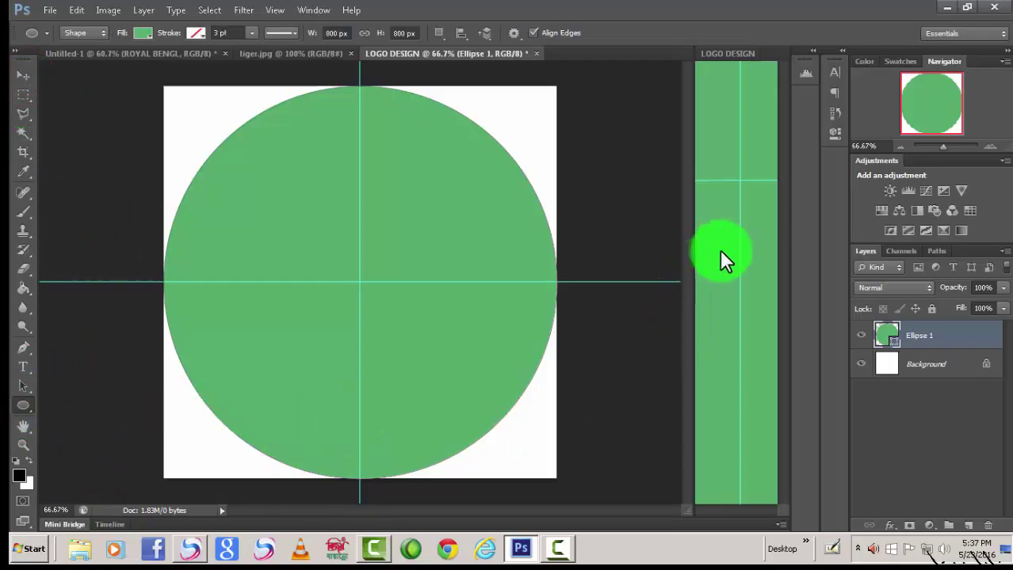
{"action": "left_click", "coordinate": [741, 182]}
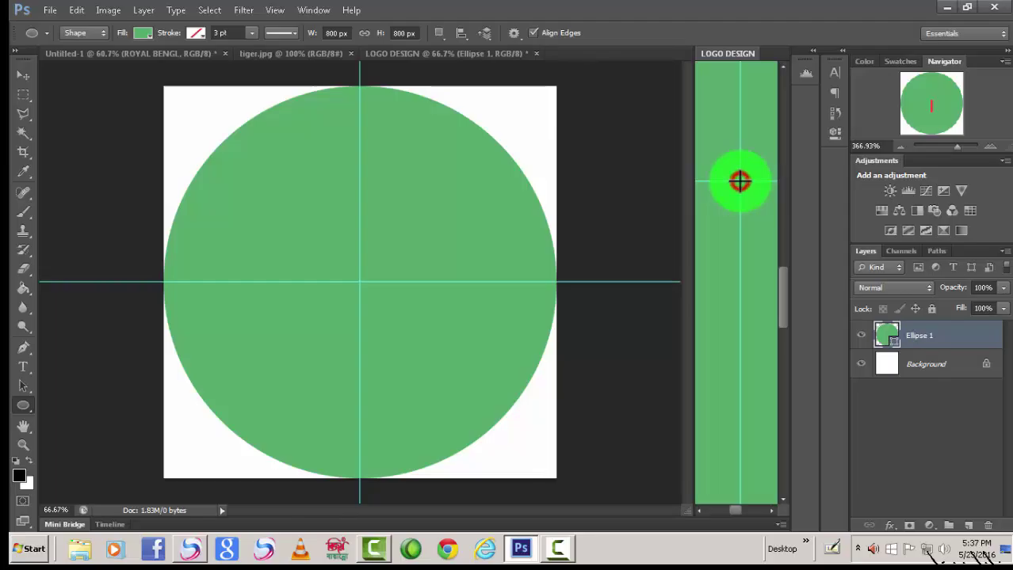
Draw a centred 750 × 750 px circle at the guide crossing as Ellipse 2.
{"action": "left_click", "coordinate": [739, 182]}
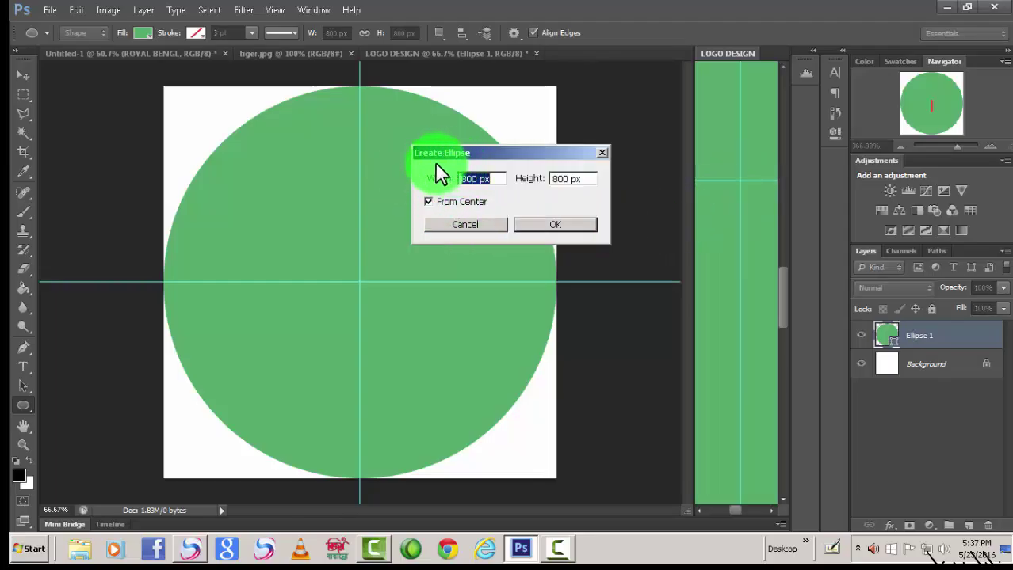
{"action": "left_click", "coordinate": [476, 180]}
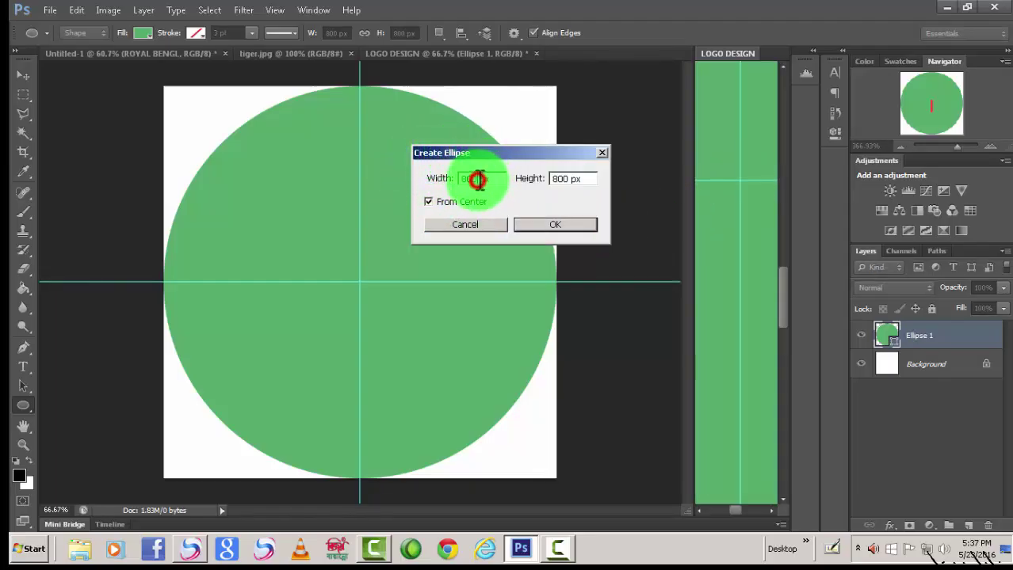
{"action": "key", "text": "BackSpace"}
{"action": "key", "text": "BackSpace"}
{"action": "key", "text": "BackSpace"}
{"action": "key", "text": "BackSpace"}
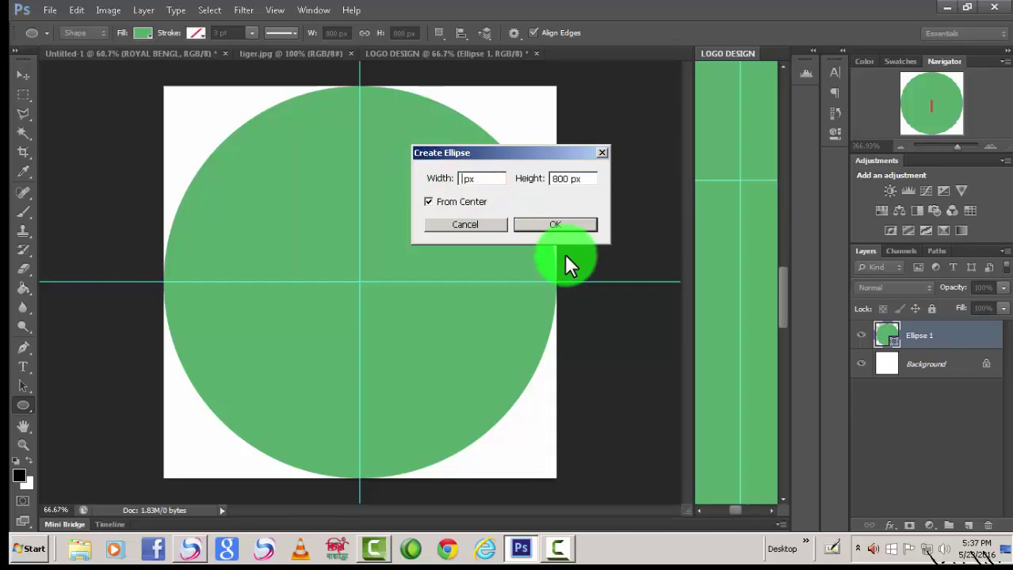
{"action": "type", "text": "750"}
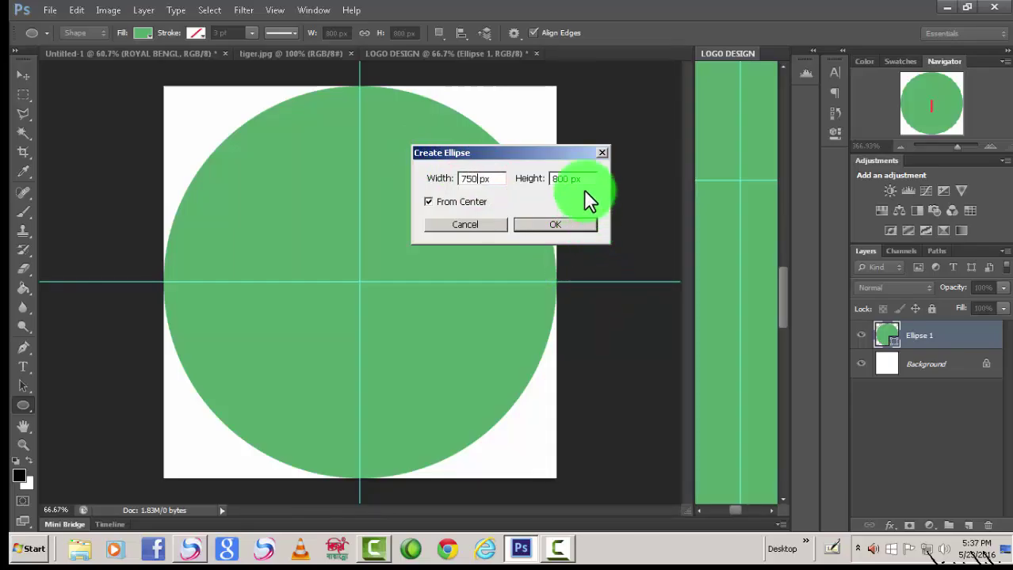
{"action": "left_click", "coordinate": [570, 178]}
{"action": "key", "text": "BackSpace"}
{"action": "key", "text": "BackSpace"}
{"action": "key", "text": "BackSpace"}
{"action": "key", "text": "BackSpace"}
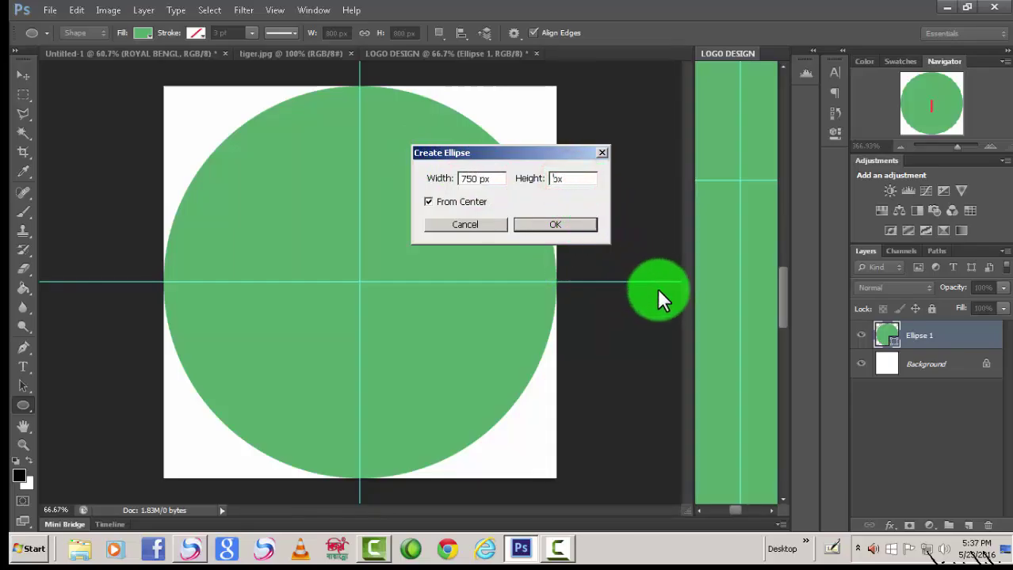
{"action": "type", "text": "750"}
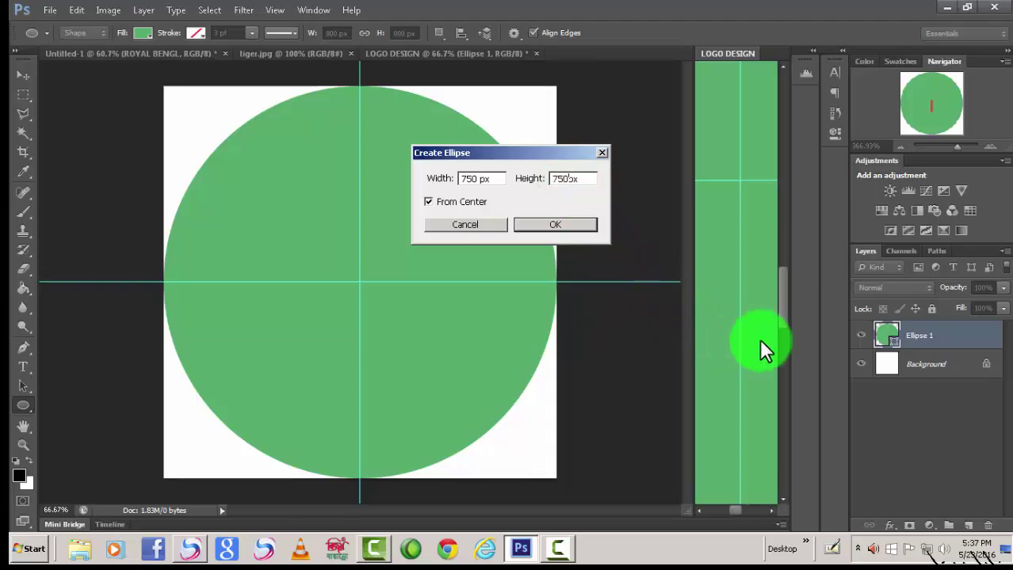
{"action": "left_click", "coordinate": [555, 225]}
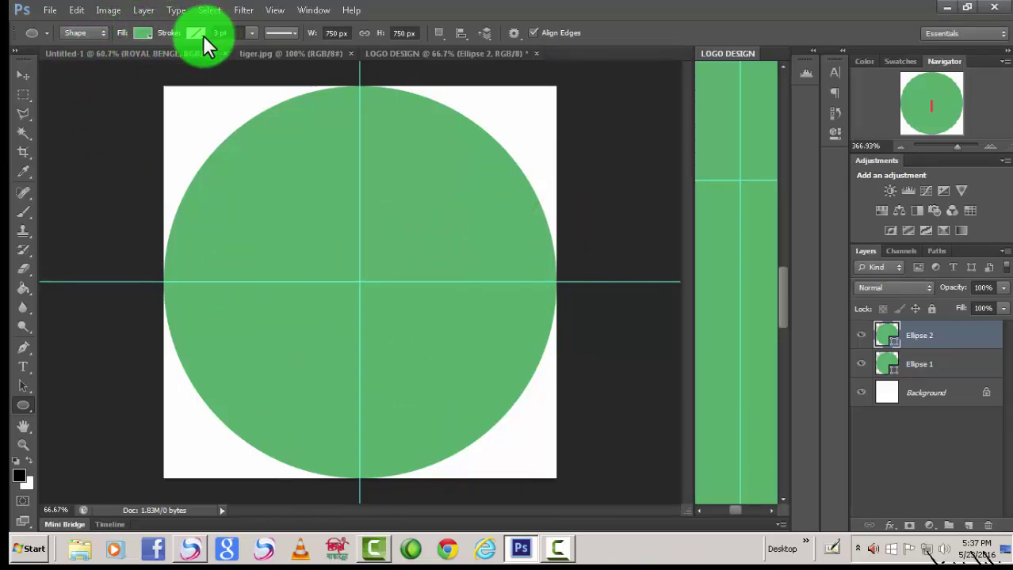
Give Ellipse 2 a red stroke 4.28 pt wide.
{"action": "left_click", "coordinate": [203, 35]}
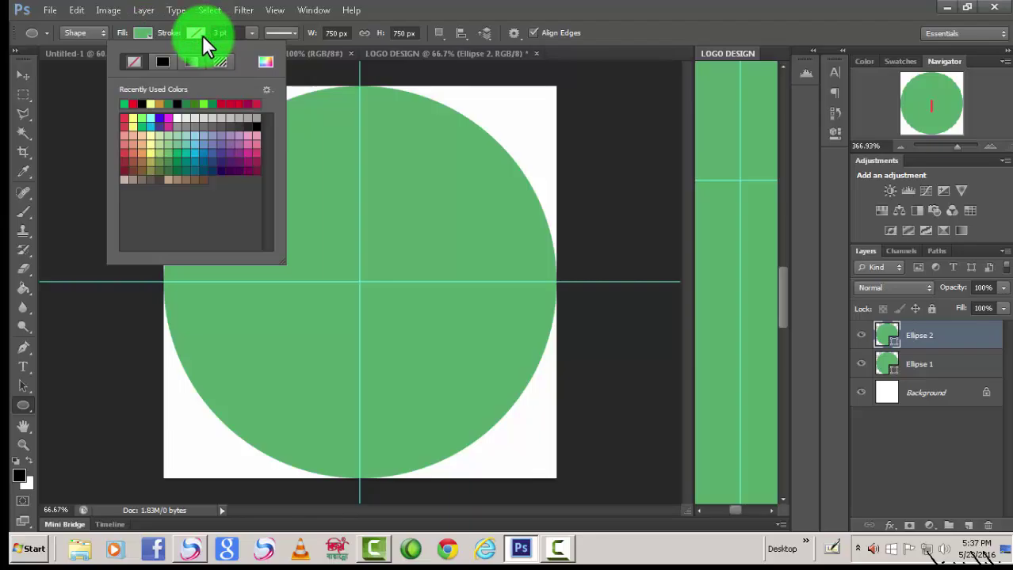
{"action": "left_click", "coordinate": [221, 104]}
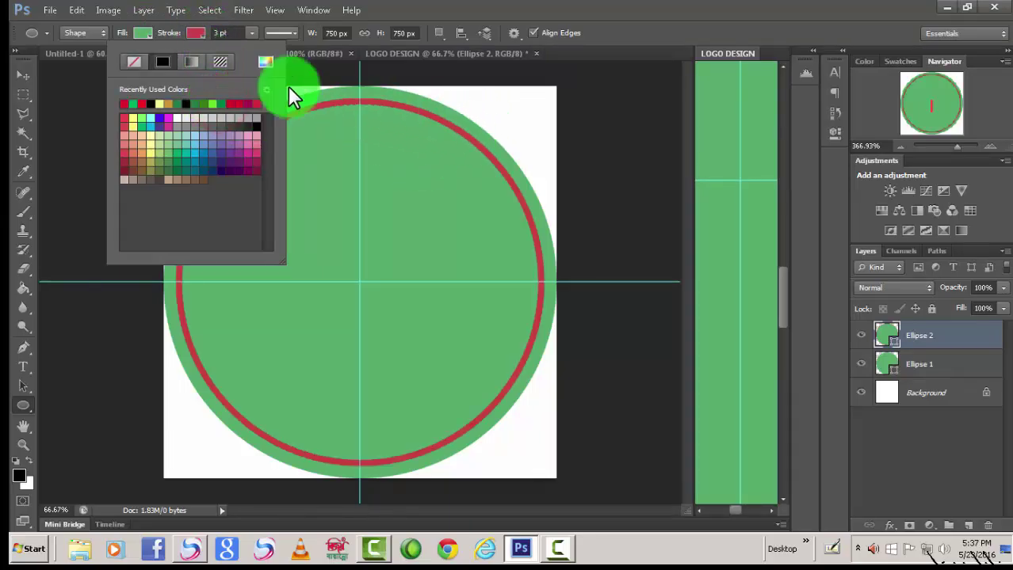
{"action": "left_click", "coordinate": [307, 67]}
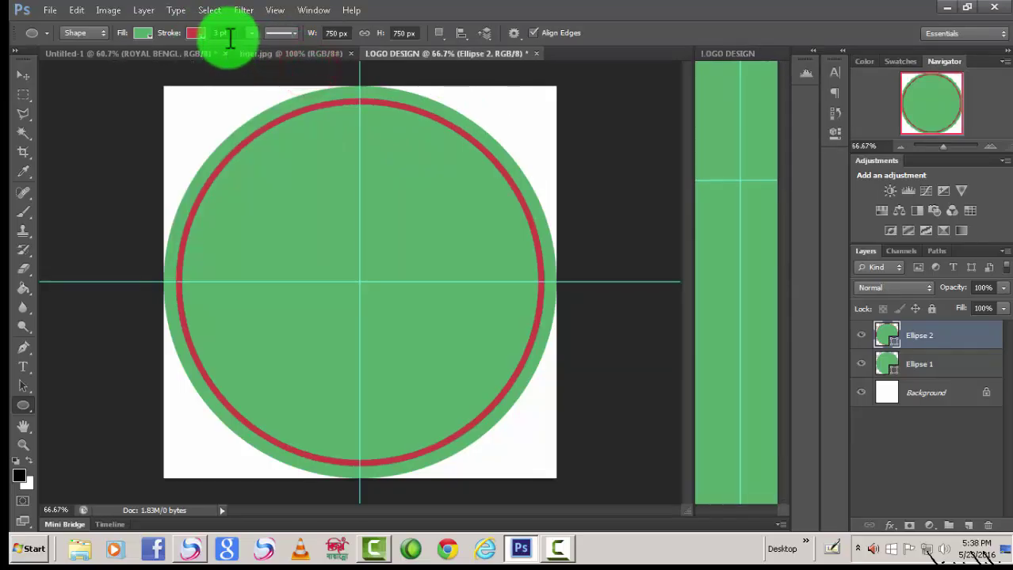
{"action": "left_click", "coordinate": [219, 33]}
{"action": "left_click", "coordinate": [252, 32]}
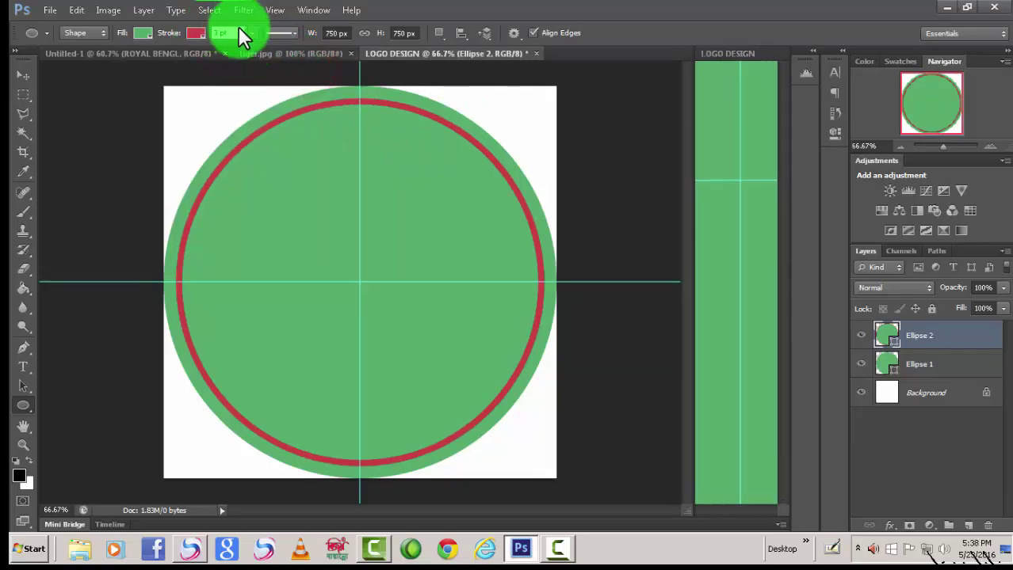
{"action": "left_click_drag", "start_coordinate": [244, 45], "coordinate": [255, 47]}
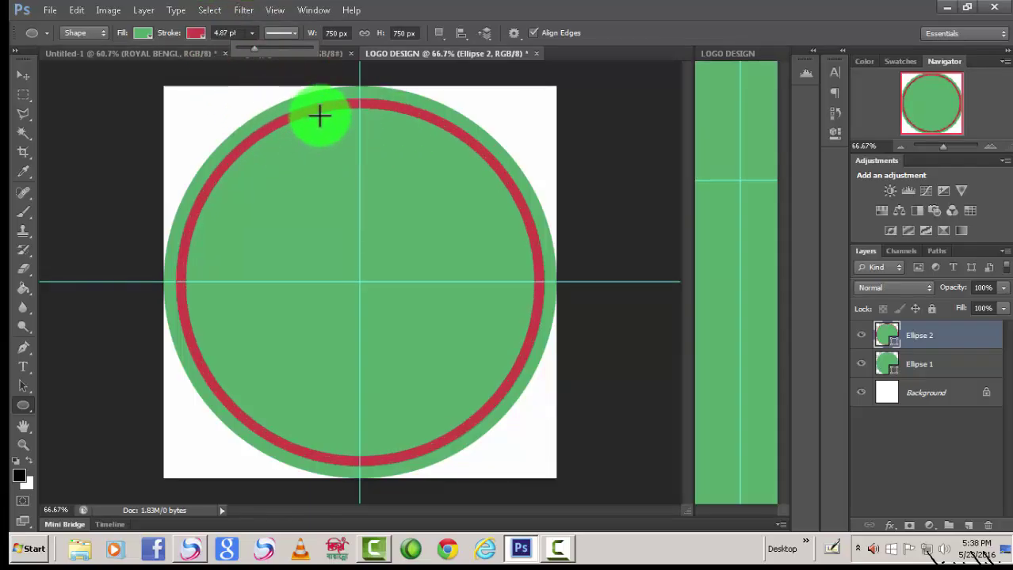
{"action": "left_click_drag", "start_coordinate": [255, 46], "coordinate": [252, 48]}
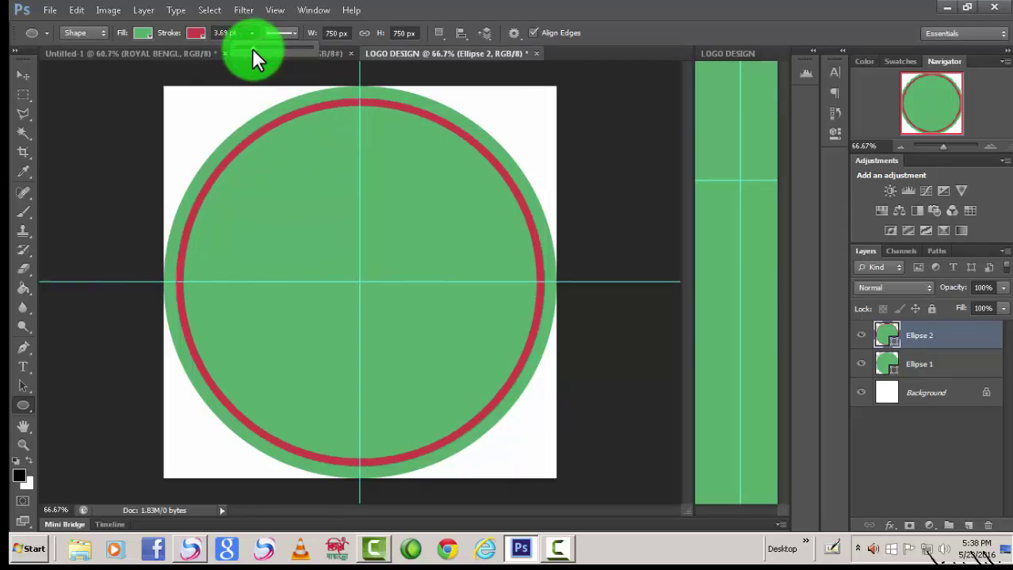
{"action": "left_click_drag", "start_coordinate": [252, 48], "coordinate": [253, 49]}
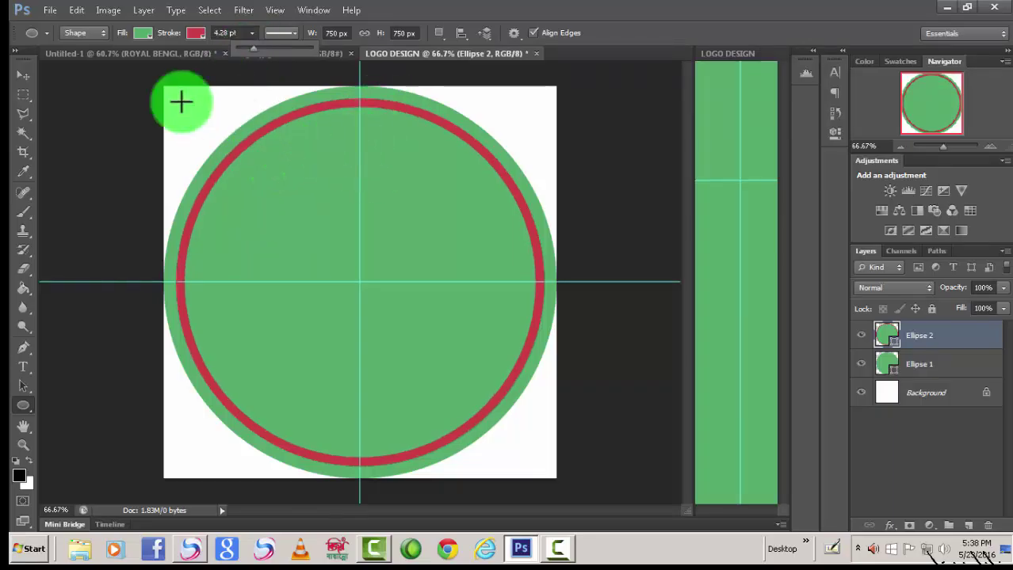
{"action": "left_click", "coordinate": [19, 73]}
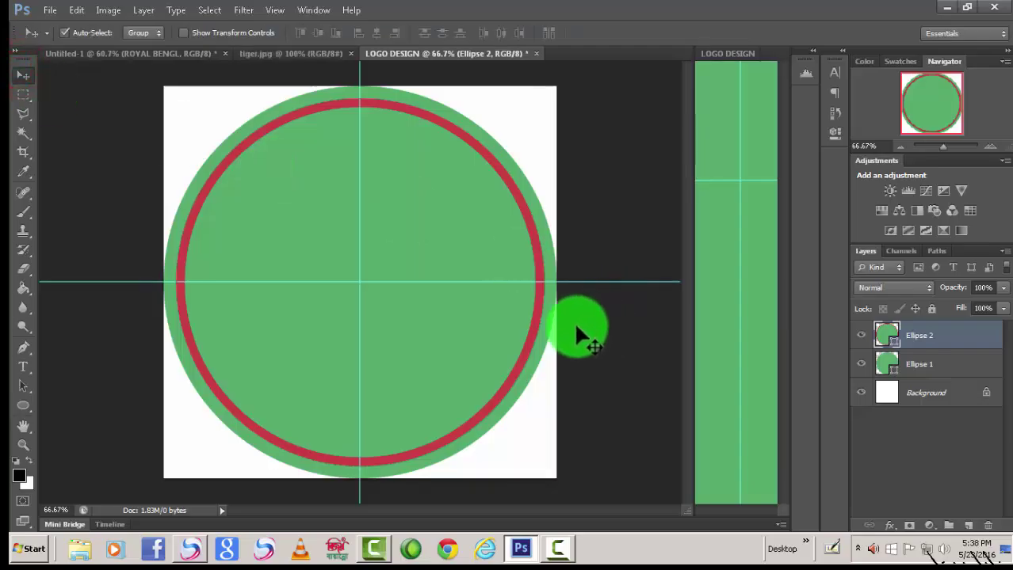
{"action": "left_click", "coordinate": [26, 409]}
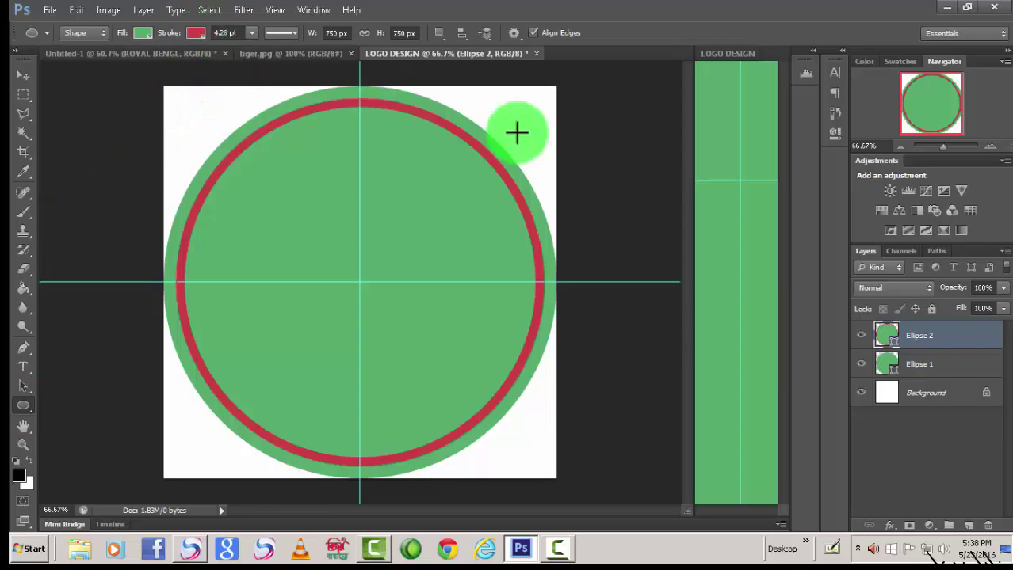
{"action": "left_click", "coordinate": [738, 178]}
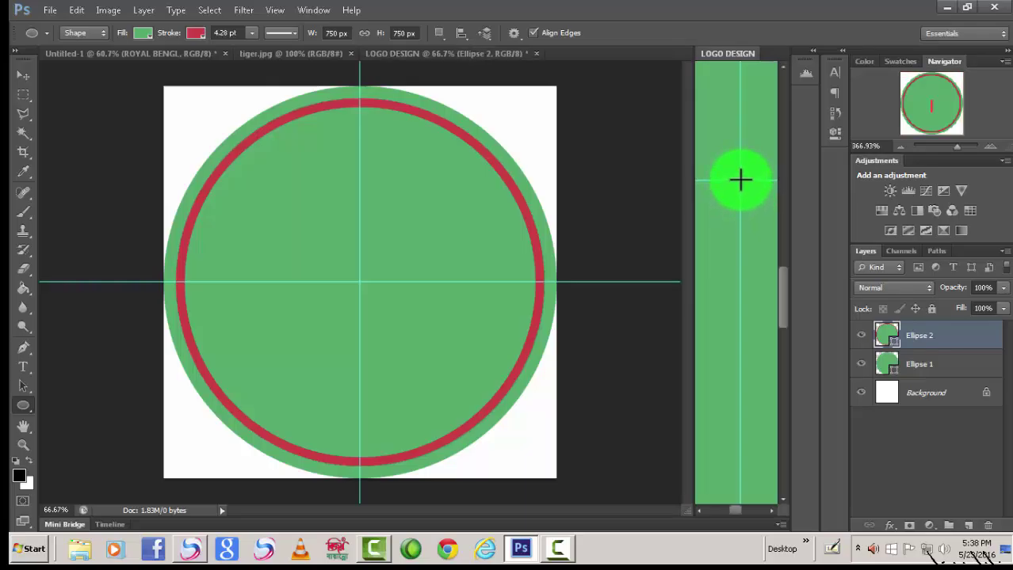
Draw a centred 415 × 415 px circle from the guide crossing as Ellipse 3.
{"action": "left_click", "coordinate": [740, 182]}
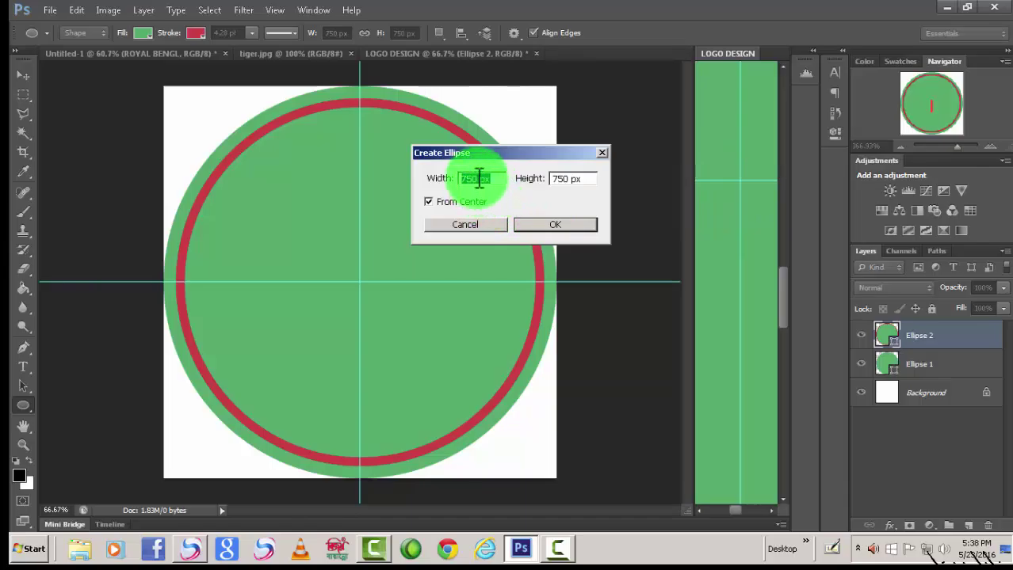
{"action": "left_click", "coordinate": [475, 178]}
{"action": "key", "text": "BackSpace"}
{"action": "key", "text": "BackSpace"}
{"action": "key", "text": "BackSpace"}
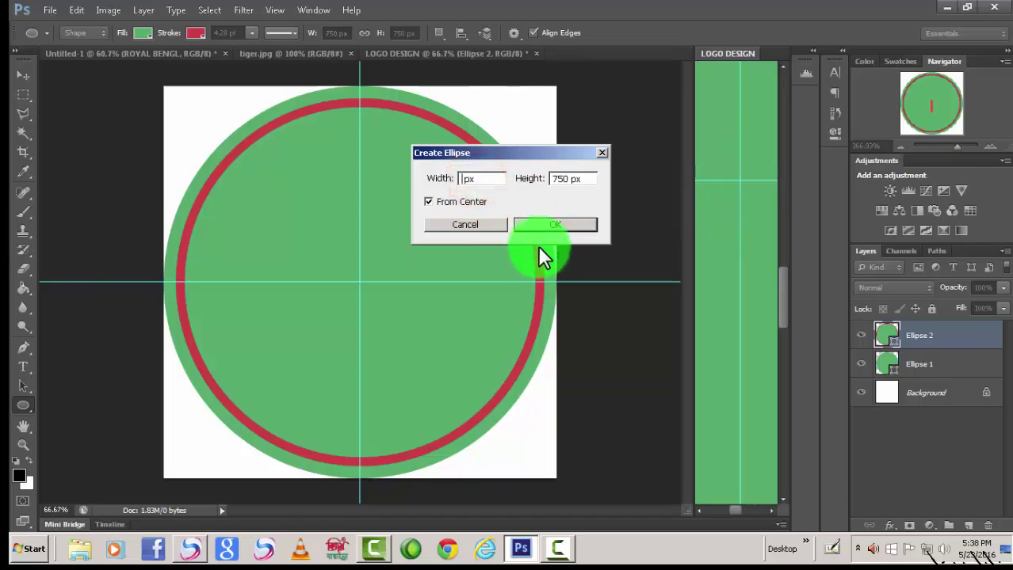
{"action": "type", "text": "415"}
{"action": "left_click", "coordinate": [565, 178]}
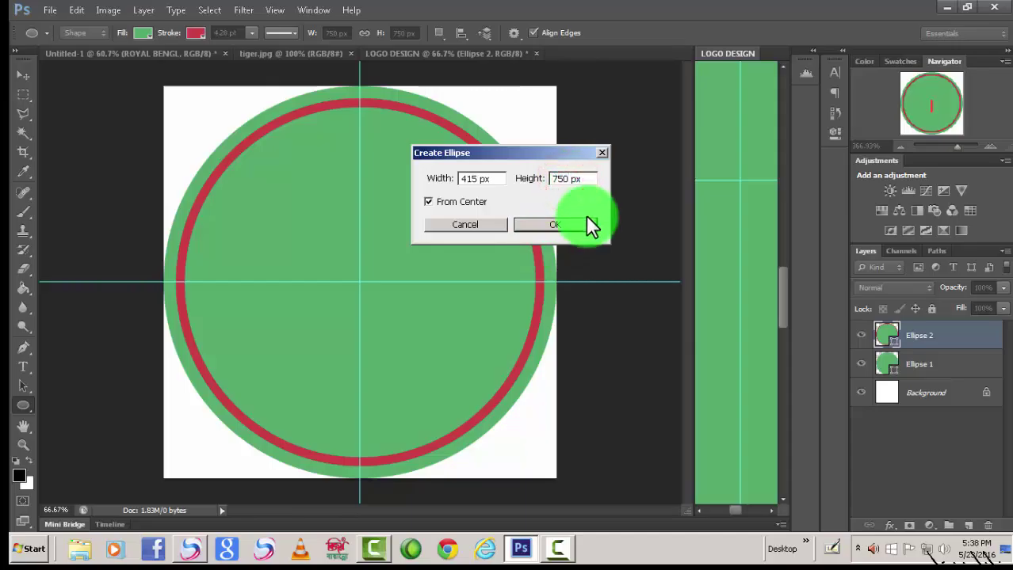
{"action": "key", "text": "BackSpace"}
{"action": "key", "text": "BackSpace"}
{"action": "key", "text": "BackSpace"}
{"action": "type", "text": "415"}
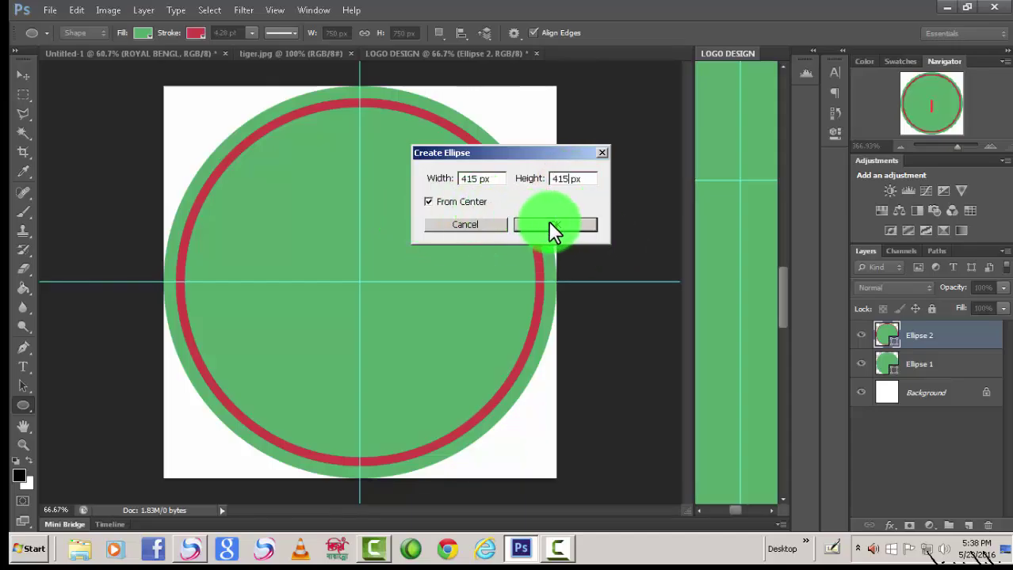
{"action": "left_click", "coordinate": [548, 222]}
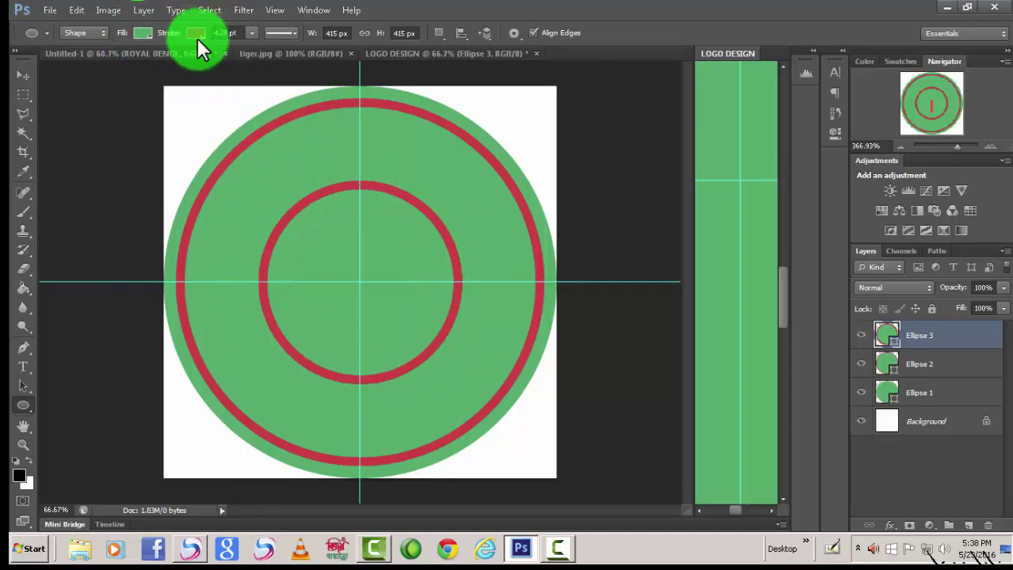
Set Ellipse 3's red stroke to 7.82 pt and its fill to black.
{"action": "left_click_drag", "start_coordinate": [249, 32], "coordinate": [255, 46]}
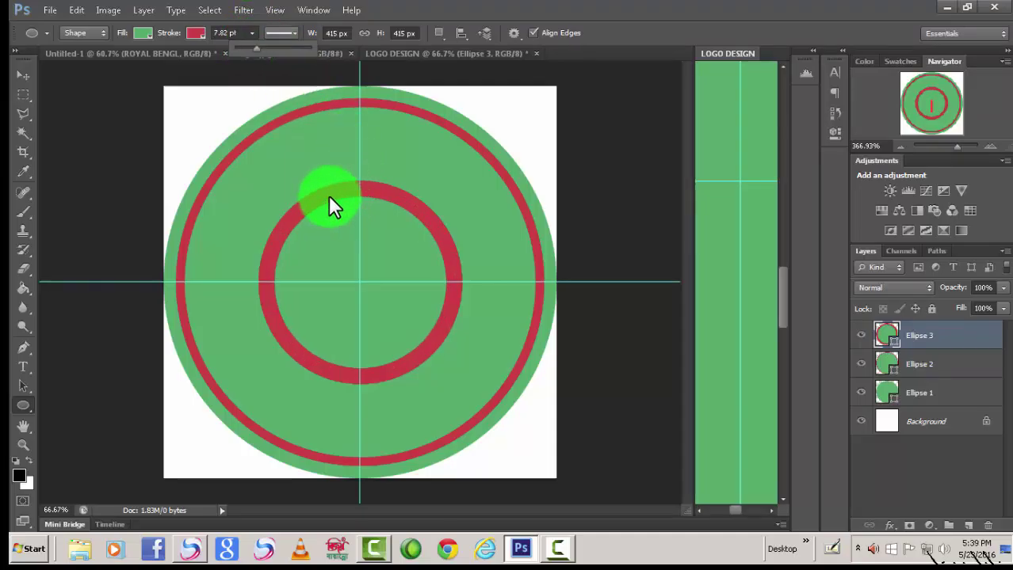
{"action": "left_click", "coordinate": [141, 32]}
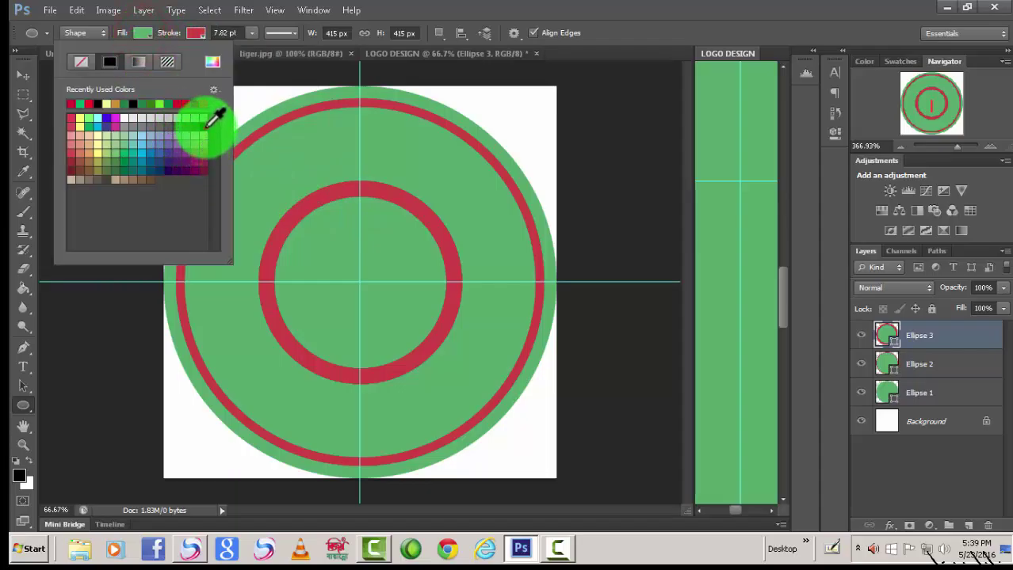
{"action": "left_click", "coordinate": [205, 120]}
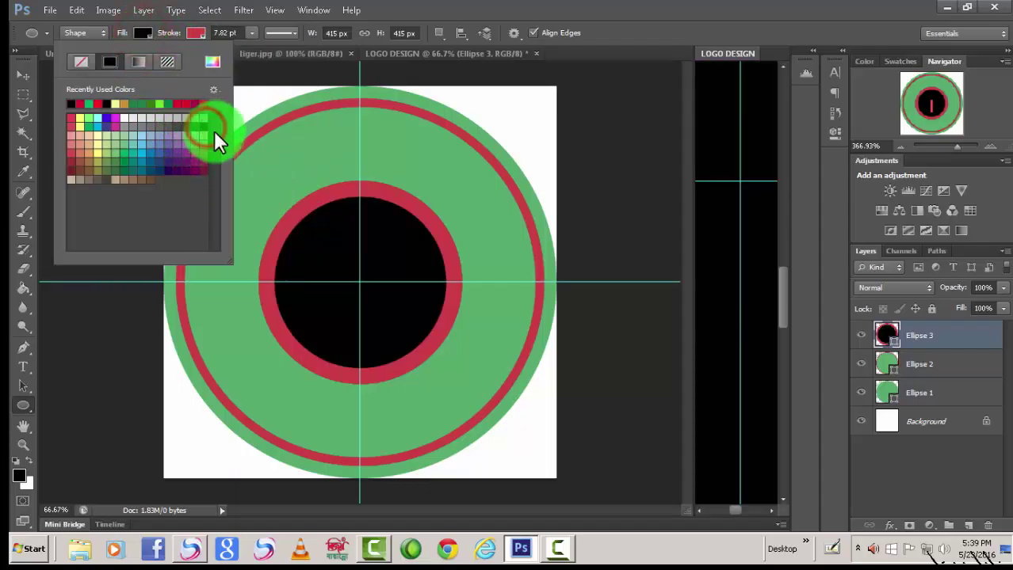
{"action": "left_click", "coordinate": [285, 75]}
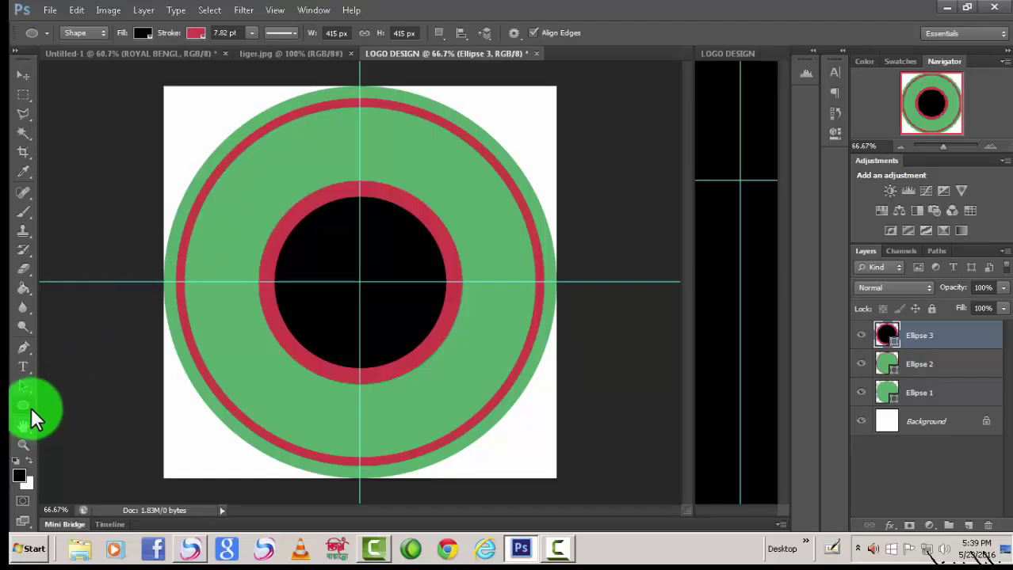
{"action": "left_click", "coordinate": [31, 409]}
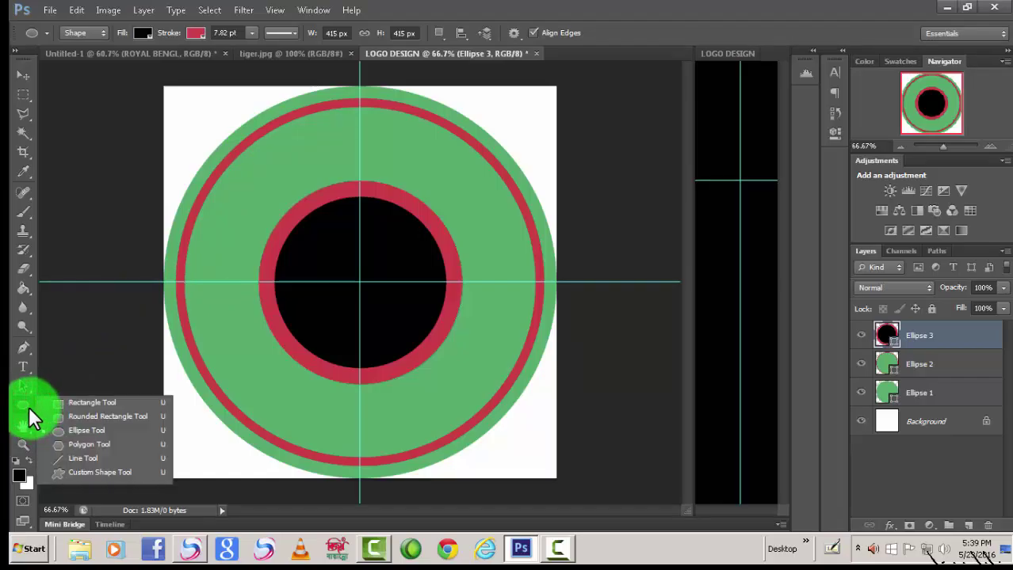
Draw a 515 × 515 px ellipse from the centre with the Ellipse tool in Path mode.
{"action": "left_click", "coordinate": [81, 430]}
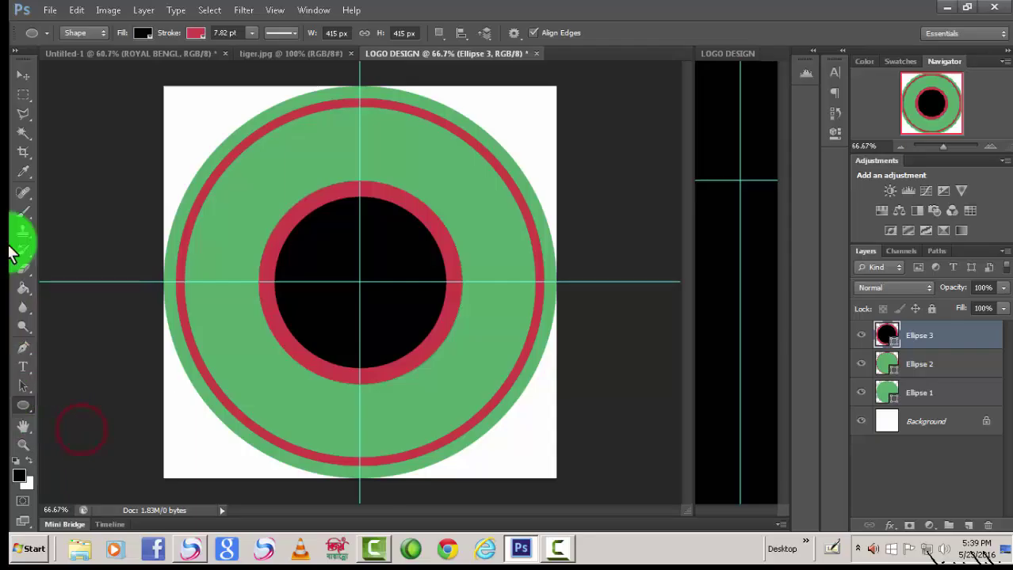
{"action": "left_click", "coordinate": [105, 33]}
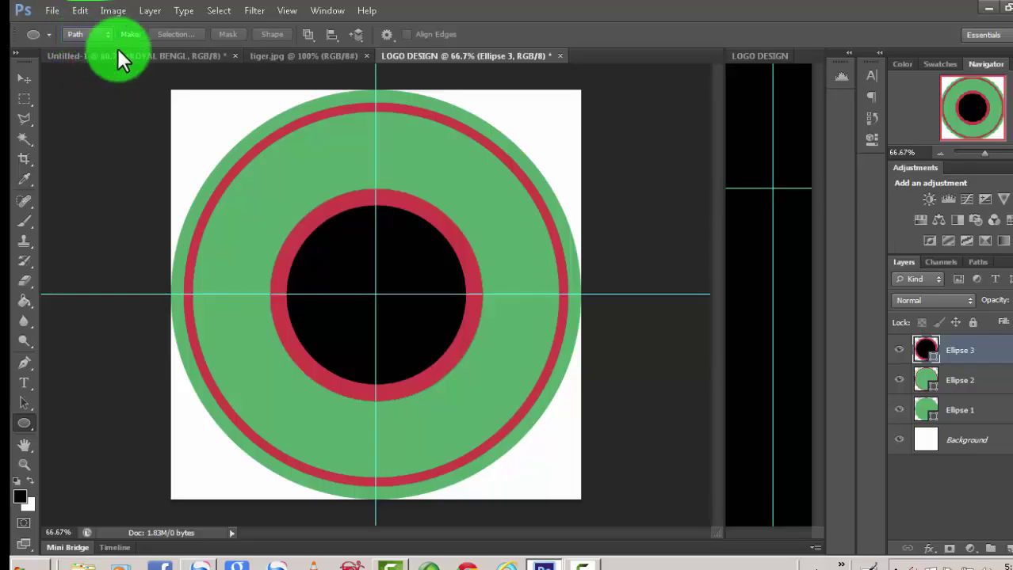
{"action": "left_click", "coordinate": [772, 188]}
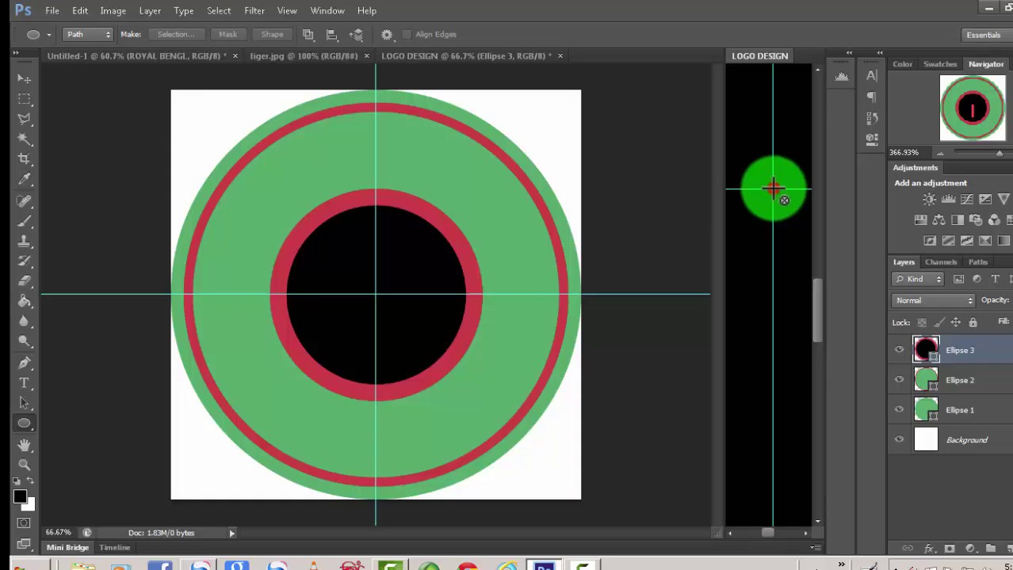
{"action": "left_click", "coordinate": [772, 189]}
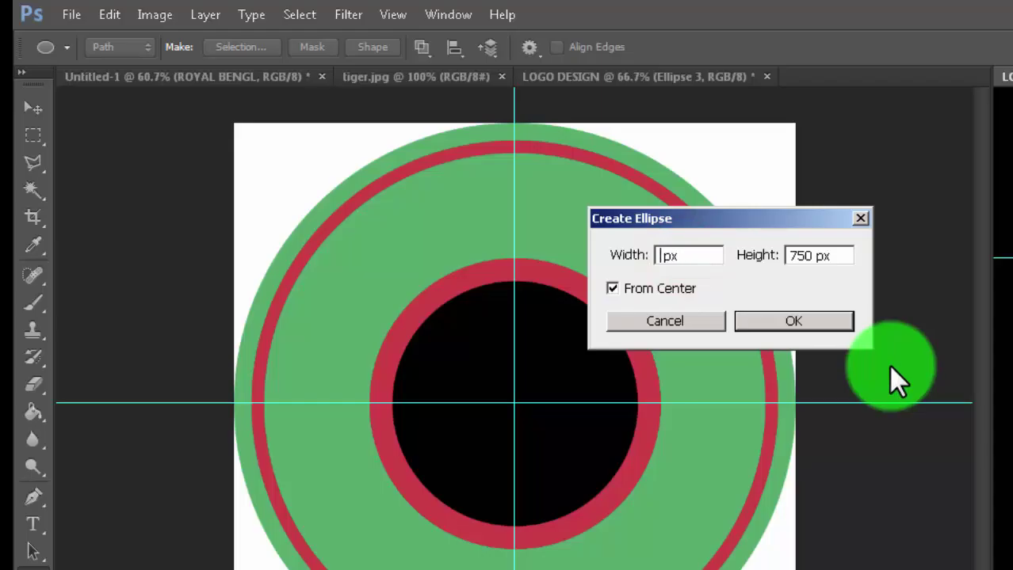
{"action": "type", "text": "5 15"}
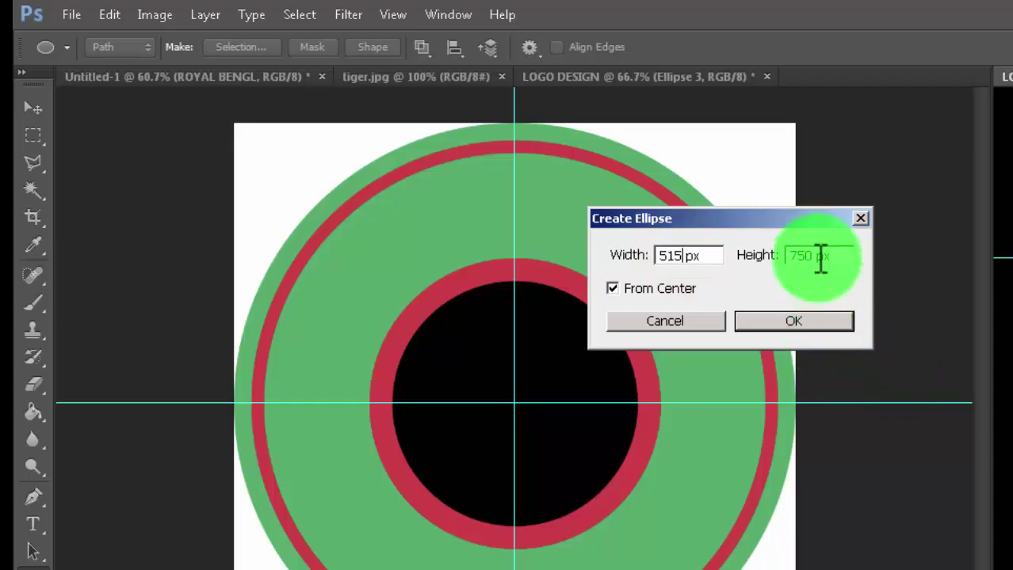
{"action": "double_click", "coordinate": [815, 254]}
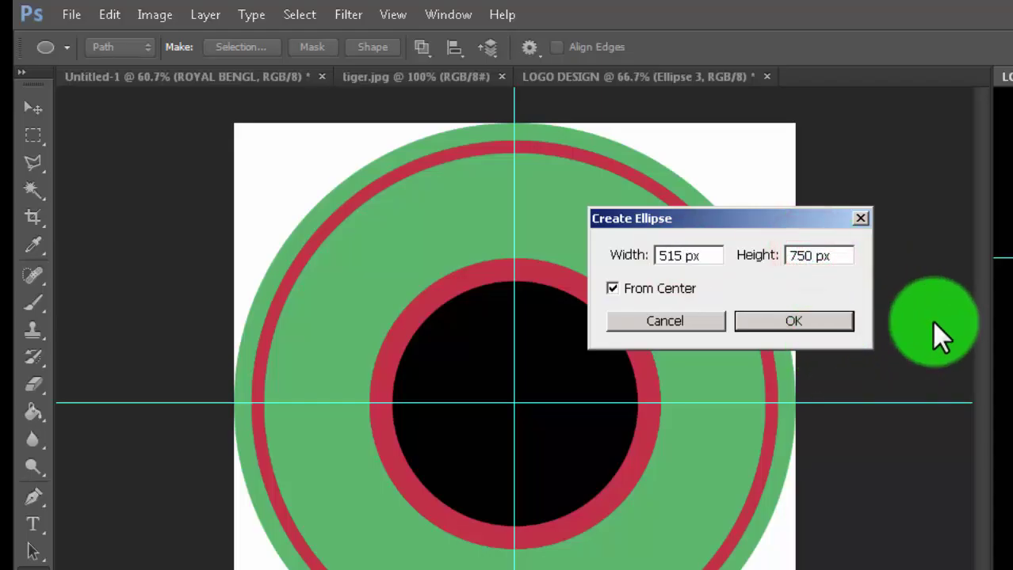
{"action": "key", "text": "BackSpace"}
{"action": "key", "text": "BackSpace"}
{"action": "key", "text": "BackSpace"}
{"action": "type", "text": "515"}
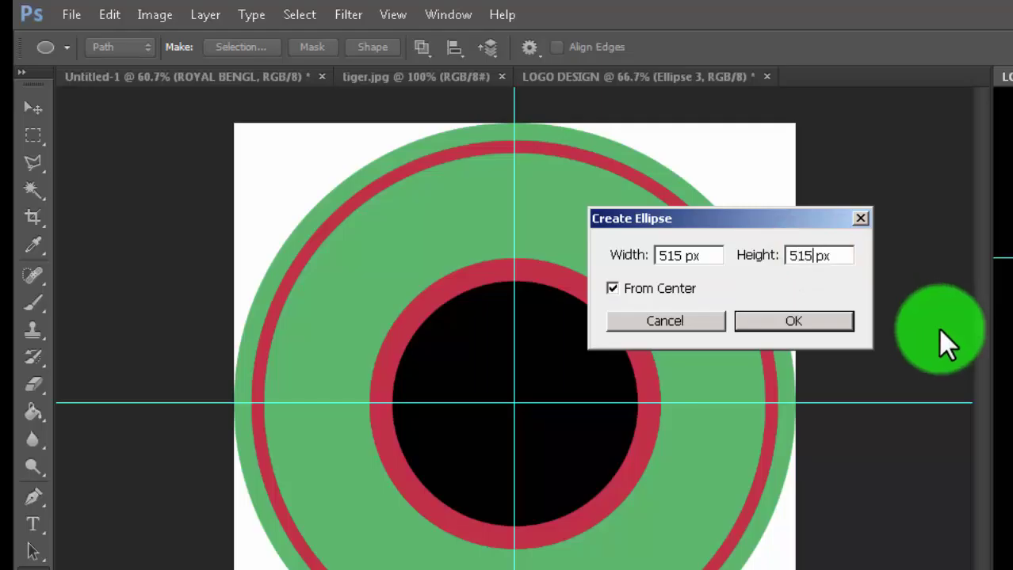
{"action": "left_click", "coordinate": [764, 317]}
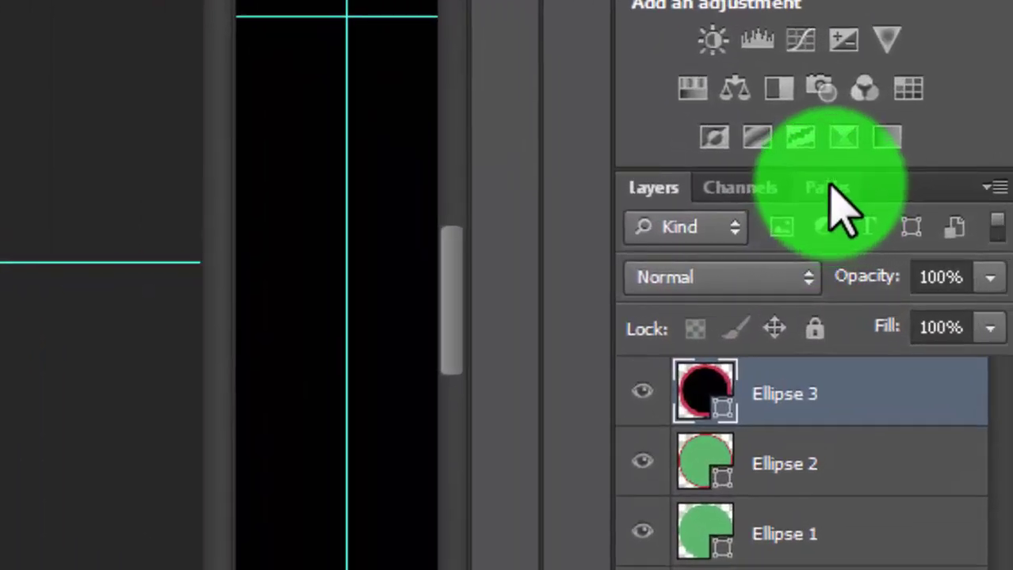
With the centre-aligned Type tool, click the top of the circular path to begin path text.
{"action": "left_click", "coordinate": [925, 248]}
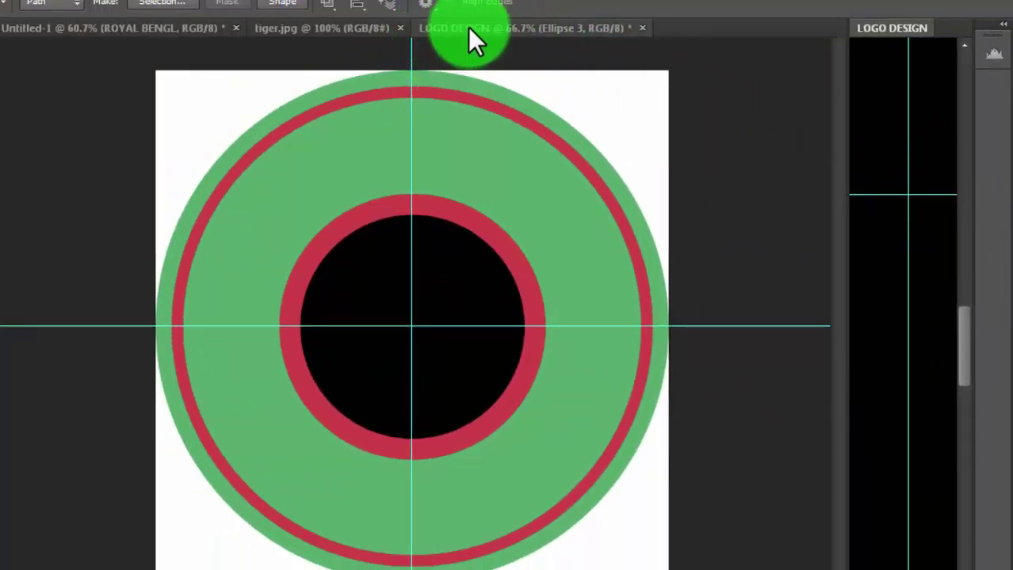
{"action": "left_click", "coordinate": [520, 27]}
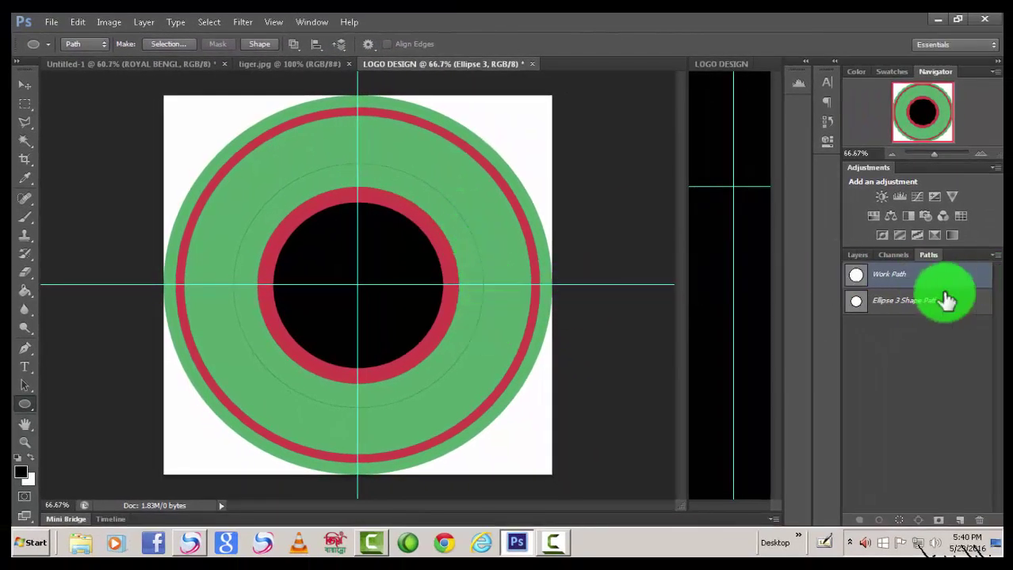
{"action": "left_click", "coordinate": [858, 255]}
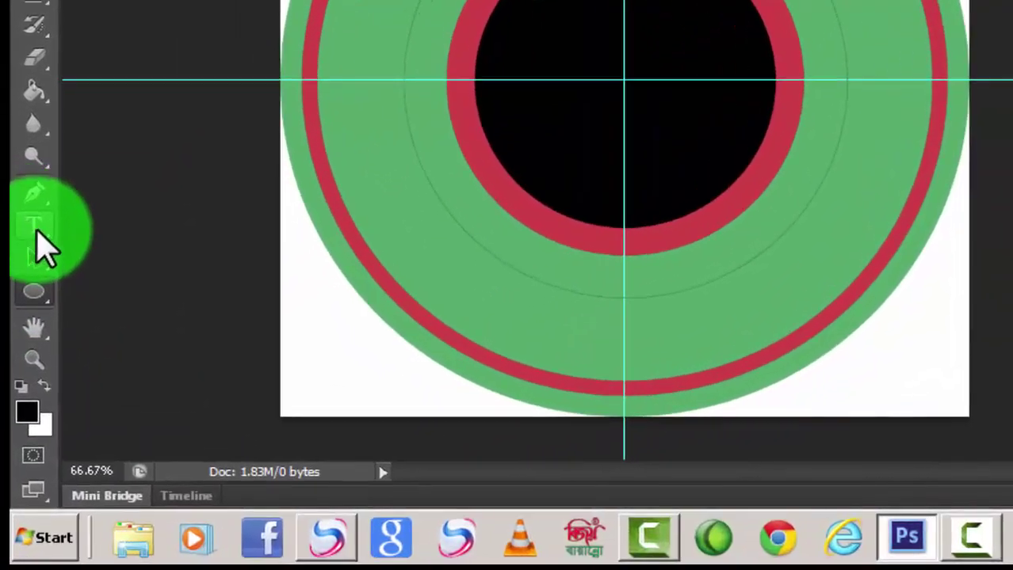
{"action": "left_click", "coordinate": [36, 233]}
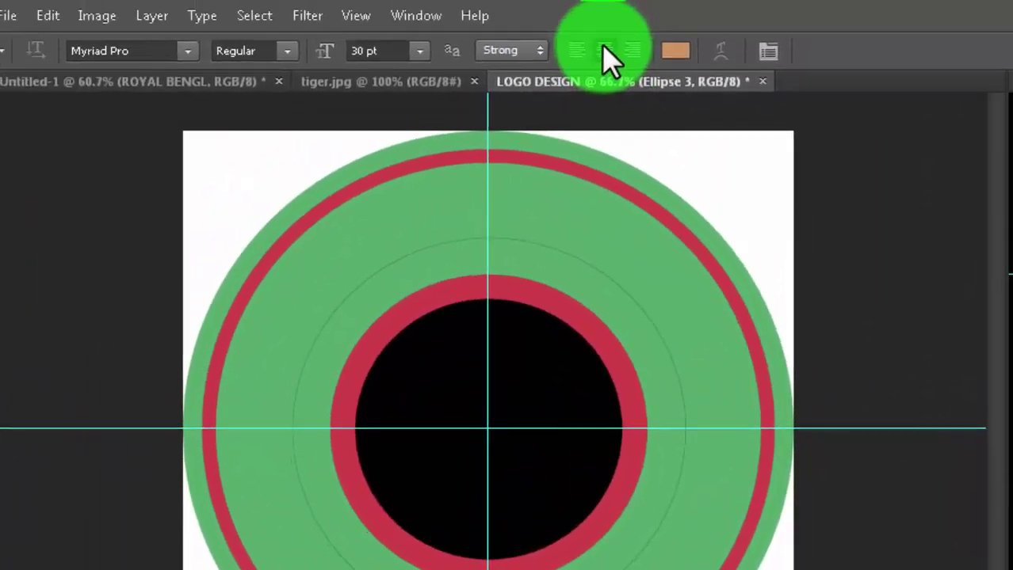
{"action": "left_click", "coordinate": [602, 48]}
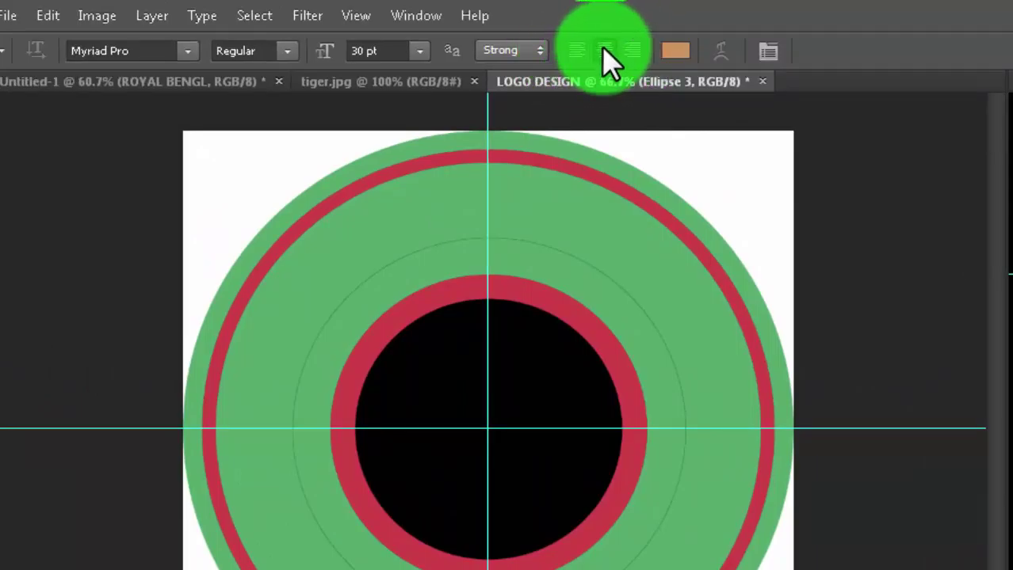
{"action": "left_click", "coordinate": [599, 48]}
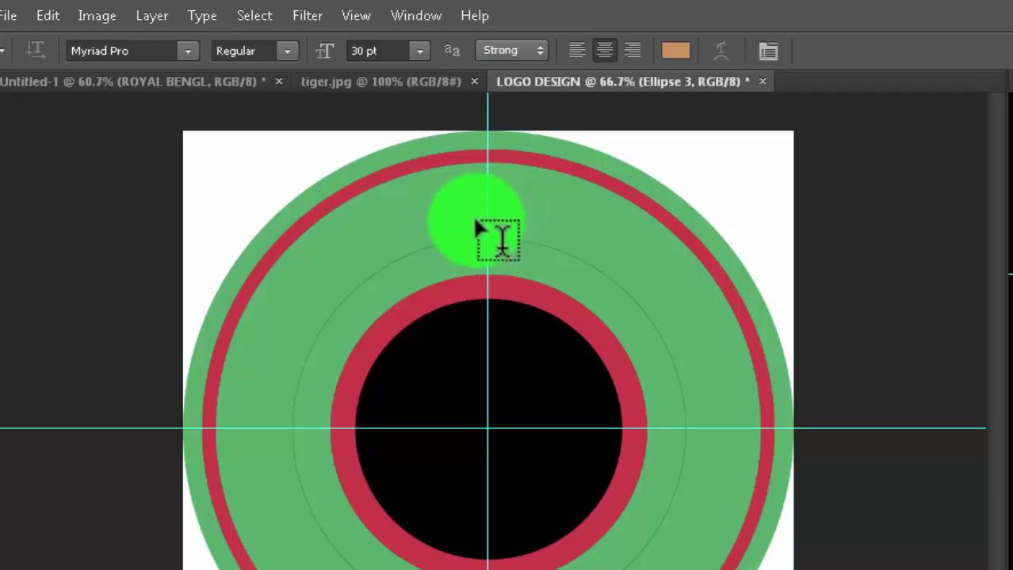
{"action": "mouse_move", "coordinate": [478, 223]}
{"action": "left_mouse_down"}
{"action": "mouse_move", "coordinate": [481, 231]}
{"action": "mouse_move", "coordinate": [470, 228]}
{"action": "mouse_move", "coordinate": [485, 231]}
{"action": "left_mouse_up"}
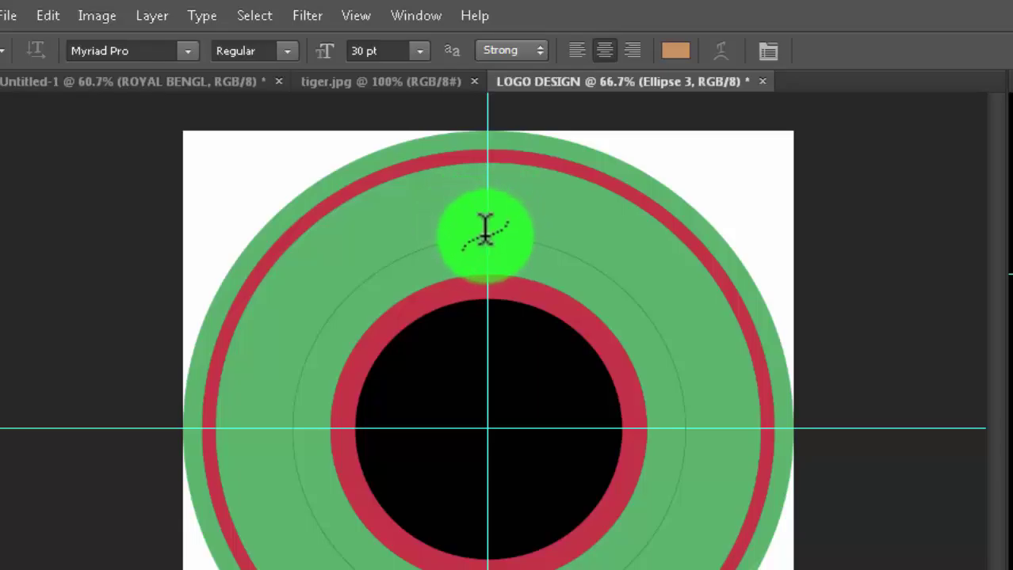
{"action": "left_click", "coordinate": [486, 232]}
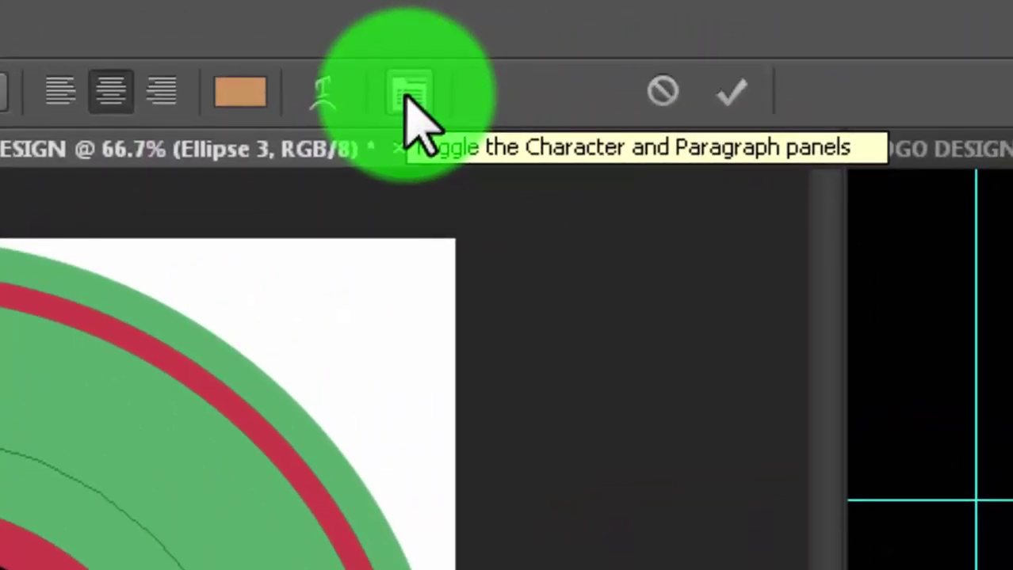
Reset the character formatting to defaults with Reset Character in the Character panel.
{"action": "left_click", "coordinate": [413, 95]}
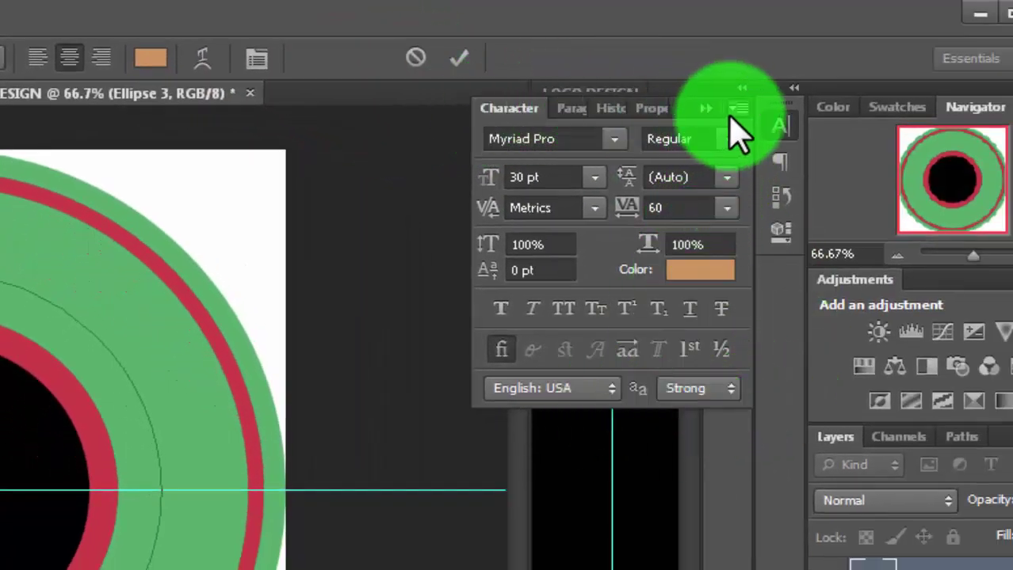
{"action": "left_click", "coordinate": [738, 108]}
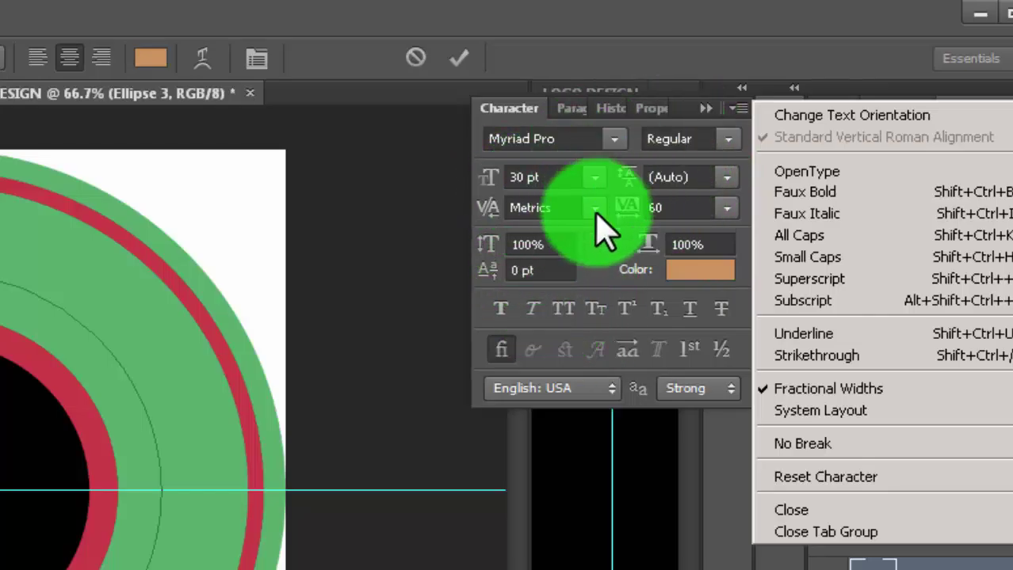
{"action": "left_click", "coordinate": [828, 477]}
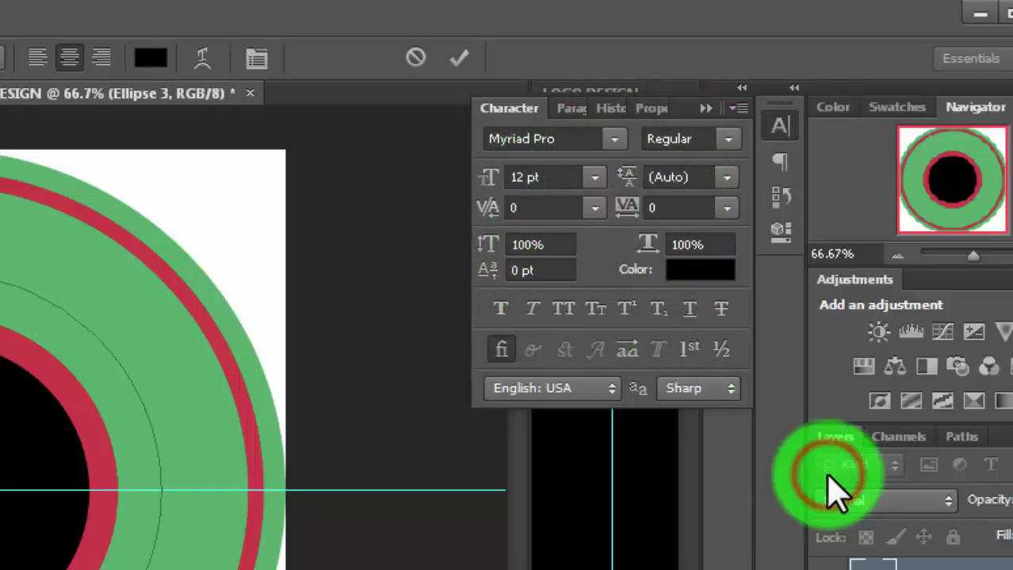
Set the text colour to the badge's red stripe using the eyedropper.
{"action": "left_click", "coordinate": [678, 271]}
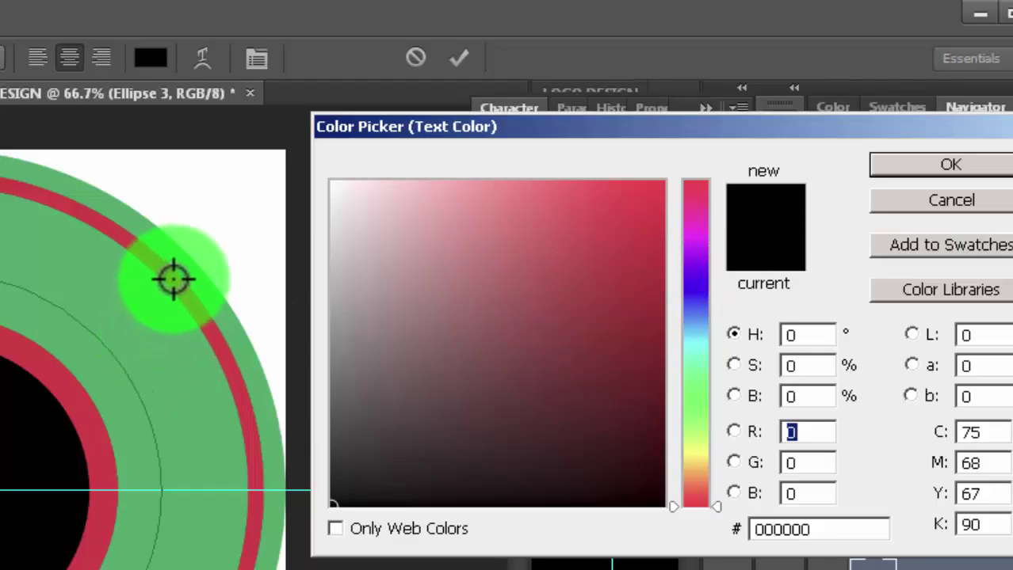
{"action": "left_click", "coordinate": [174, 279]}
{"action": "left_click", "coordinate": [947, 163]}
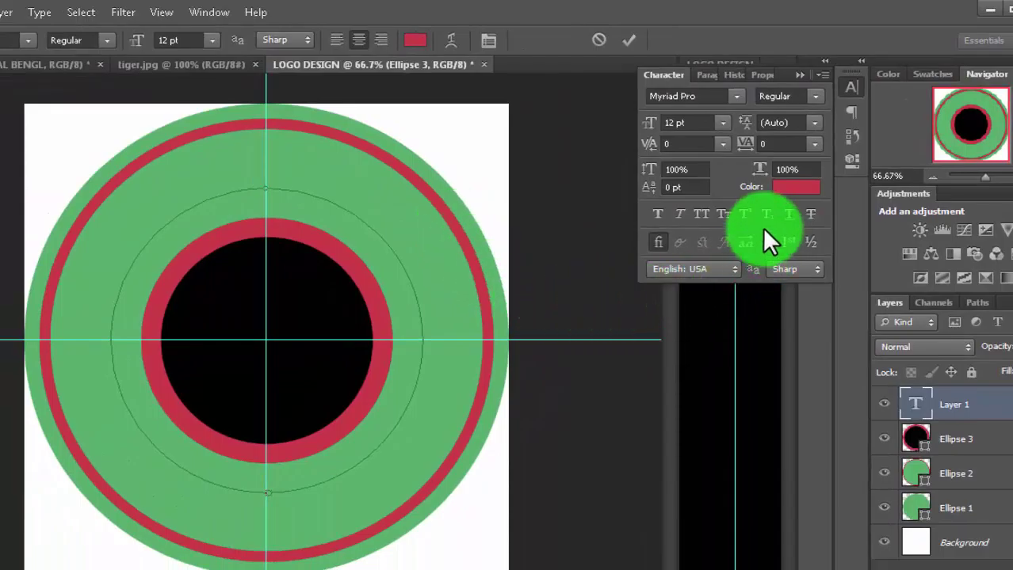
Set the text size to 30 pt and browse the font list, keeping Myriad Pro Regular.
{"action": "left_click", "coordinate": [720, 123]}
{"action": "left_click", "coordinate": [696, 300]}
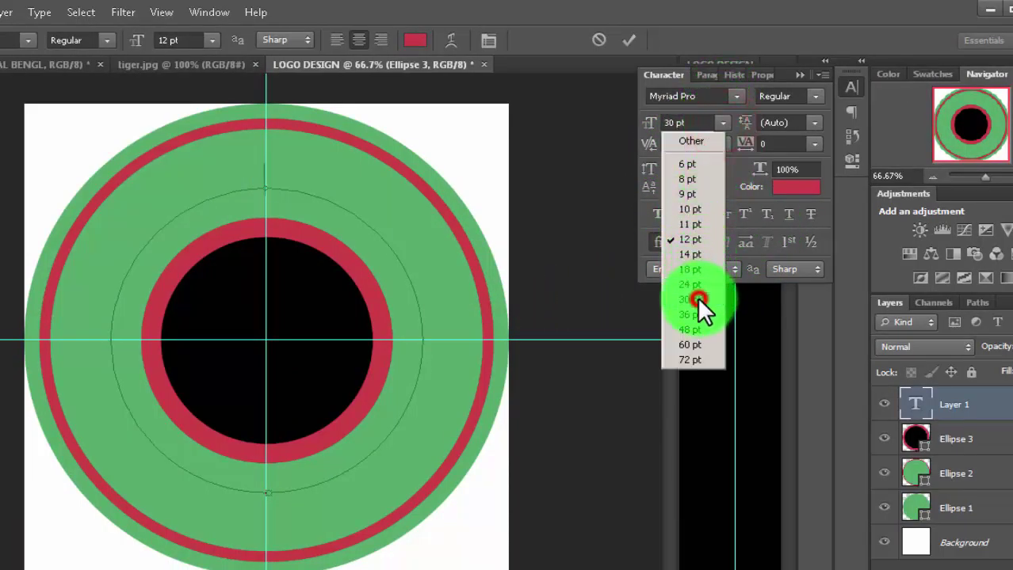
{"action": "left_click", "coordinate": [731, 94]}
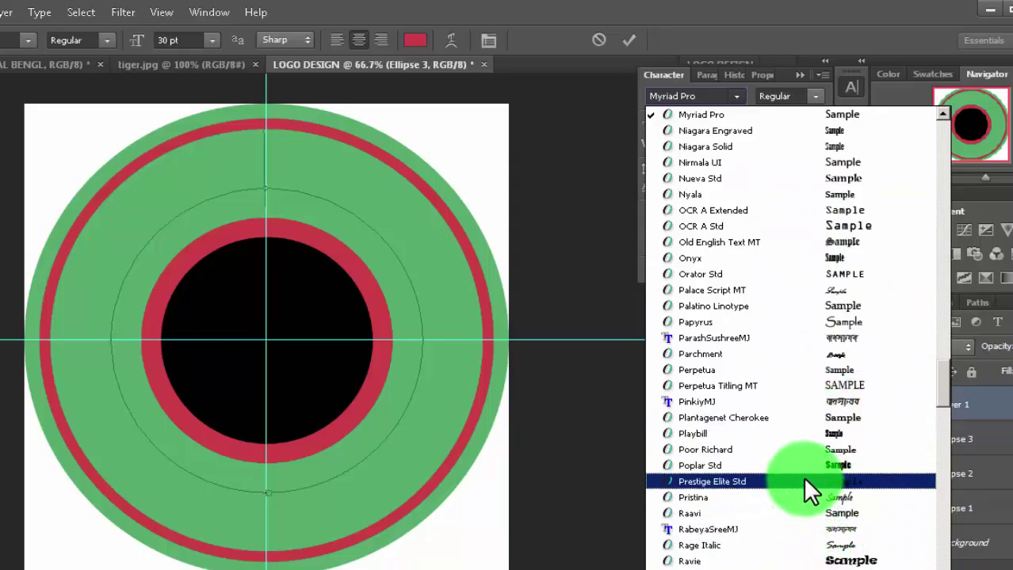
{"action": "scroll", "coordinate": [802, 476], "scroll_direction": "up", "scroll_amount": 3}
{"action": "scroll", "coordinate": [801, 476], "scroll_direction": "up", "scroll_amount": 1}
{"action": "scroll", "coordinate": [803, 477], "scroll_direction": "up", "scroll_amount": 4}
{"action": "scroll", "coordinate": [806, 478], "scroll_direction": "up", "scroll_amount": 1}
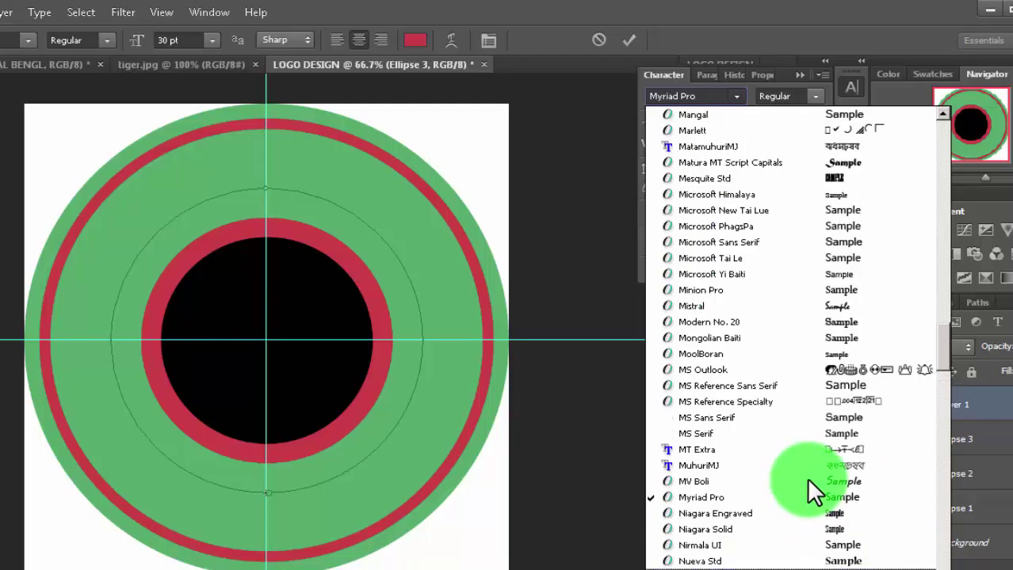
{"action": "scroll", "coordinate": [806, 478], "scroll_direction": "up", "scroll_amount": 2}
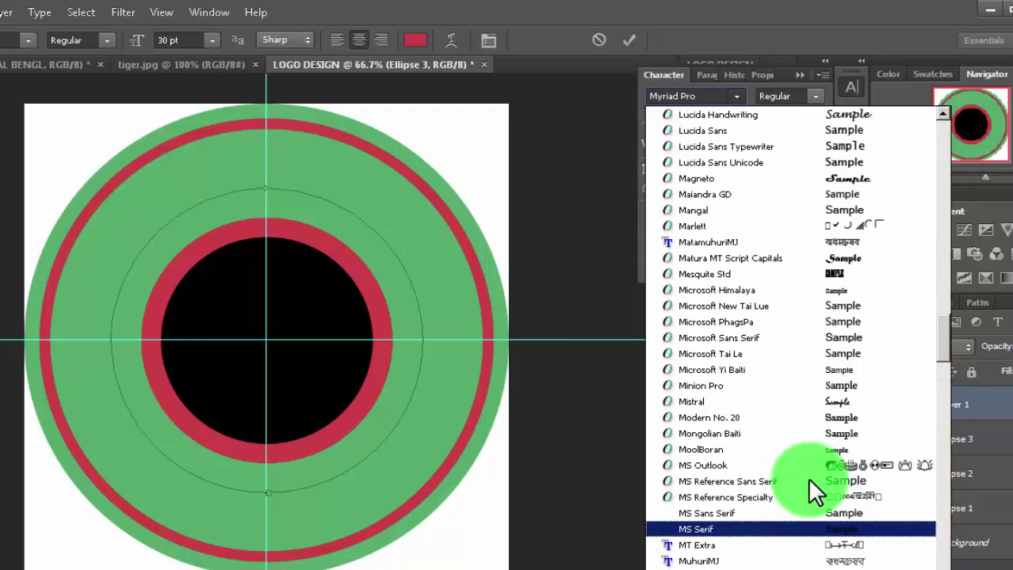
{"action": "scroll", "coordinate": [807, 478], "scroll_direction": "up", "scroll_amount": 1}
{"action": "scroll", "coordinate": [806, 478], "scroll_direction": "up", "scroll_amount": 2}
{"action": "scroll", "coordinate": [806, 478], "scroll_direction": "up", "scroll_amount": 4}
{"action": "scroll", "coordinate": [806, 478], "scroll_direction": "up", "scroll_amount": 1}
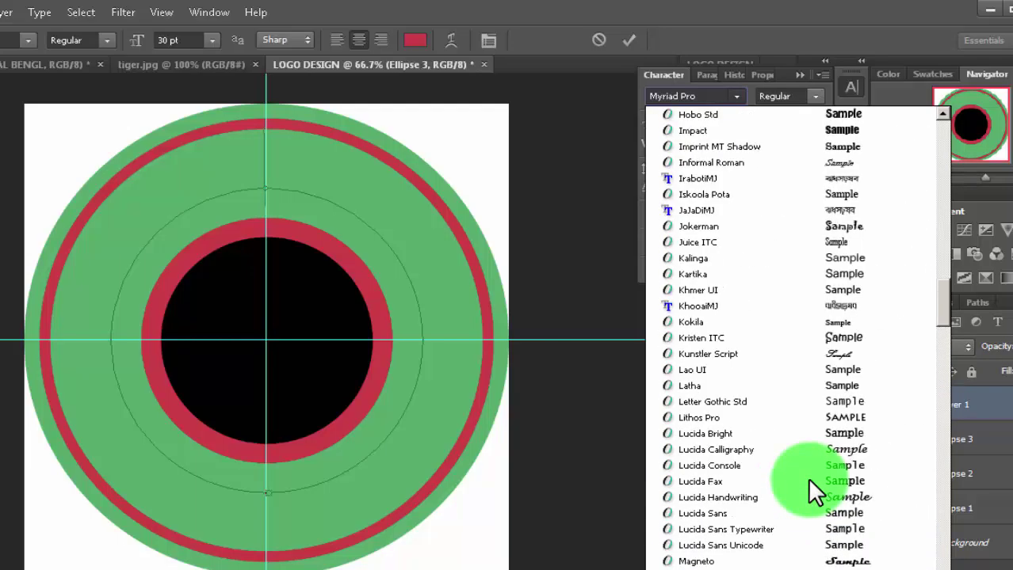
{"action": "scroll", "coordinate": [807, 477], "scroll_direction": "up", "scroll_amount": 1}
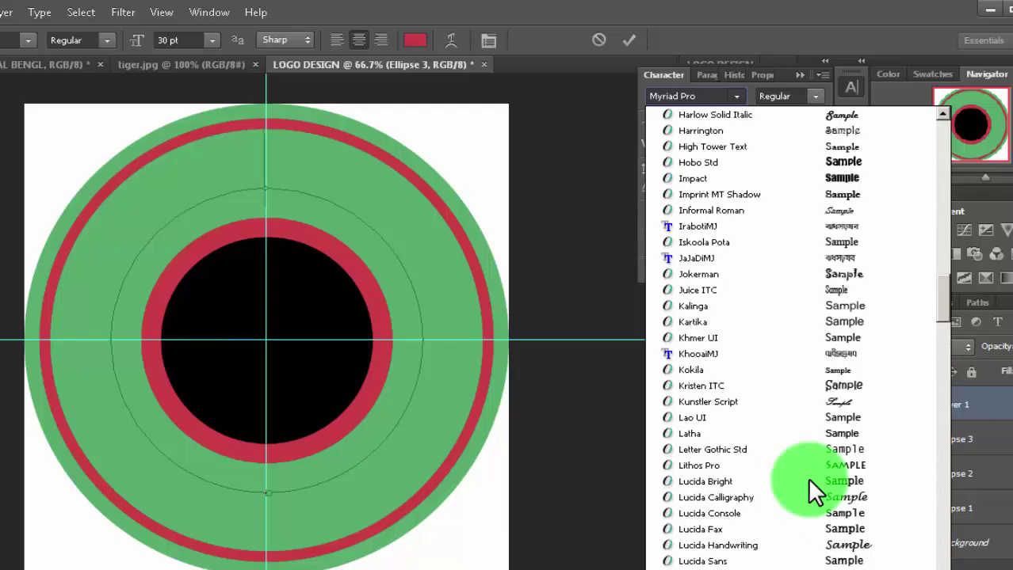
{"action": "scroll", "coordinate": [807, 478], "scroll_direction": "up", "scroll_amount": 1}
{"action": "scroll", "coordinate": [807, 478], "scroll_direction": "up", "scroll_amount": 1}
{"action": "scroll", "coordinate": [807, 478], "scroll_direction": "down", "scroll_amount": 3}
{"action": "scroll", "coordinate": [807, 478], "scroll_direction": "down", "scroll_amount": 3}
{"action": "scroll", "coordinate": [807, 478], "scroll_direction": "down", "scroll_amount": 3}
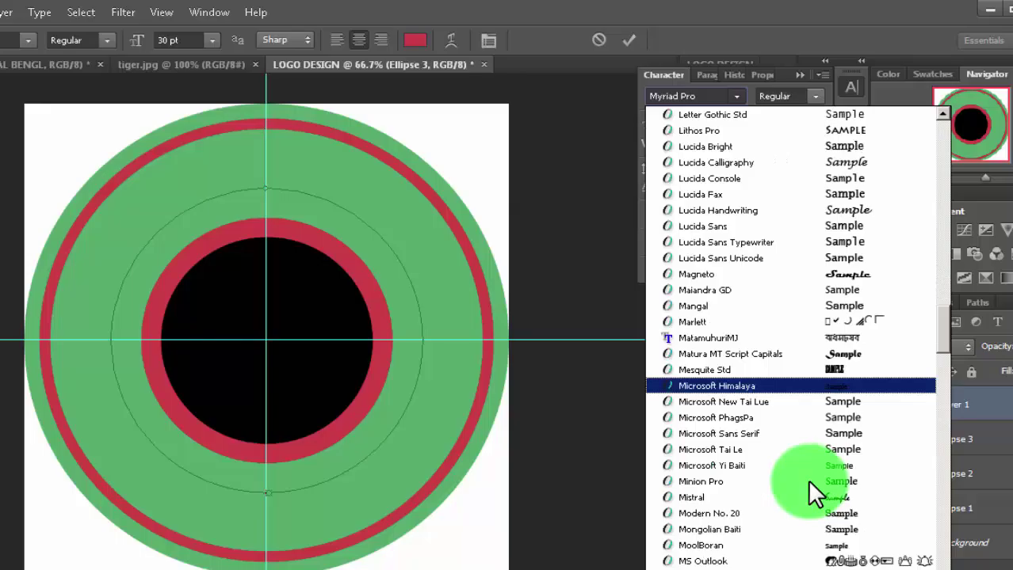
{"action": "scroll", "coordinate": [808, 481], "scroll_direction": "down", "scroll_amount": 2}
{"action": "scroll", "coordinate": [807, 481], "scroll_direction": "down", "scroll_amount": 4}
{"action": "scroll", "coordinate": [807, 481], "scroll_direction": "down", "scroll_amount": 3}
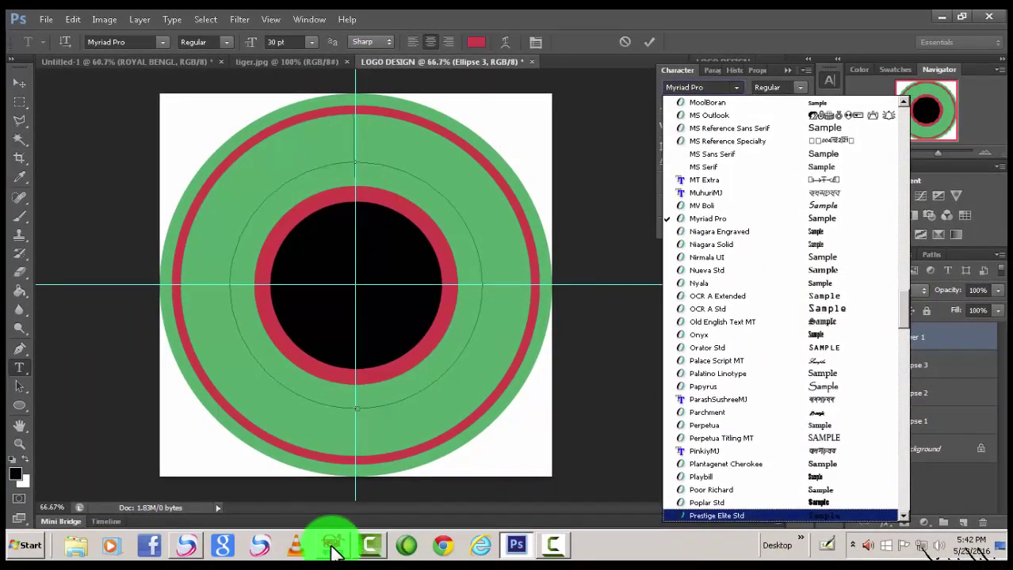
{"action": "left_click", "coordinate": [332, 546]}
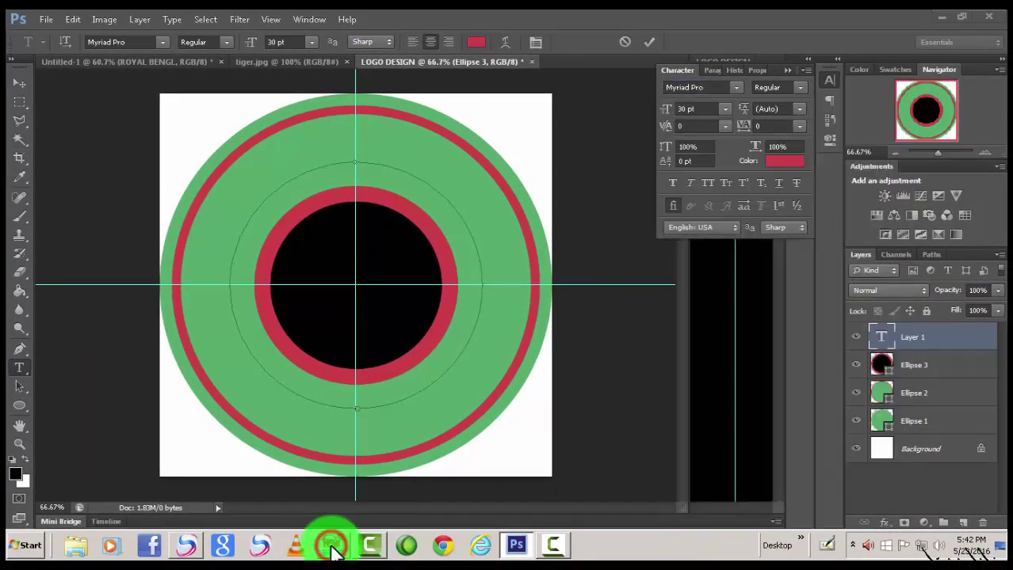
Check the Bijoy Bengali keyboard tool's layout options in the system tray.
{"action": "left_click", "coordinate": [852, 545]}
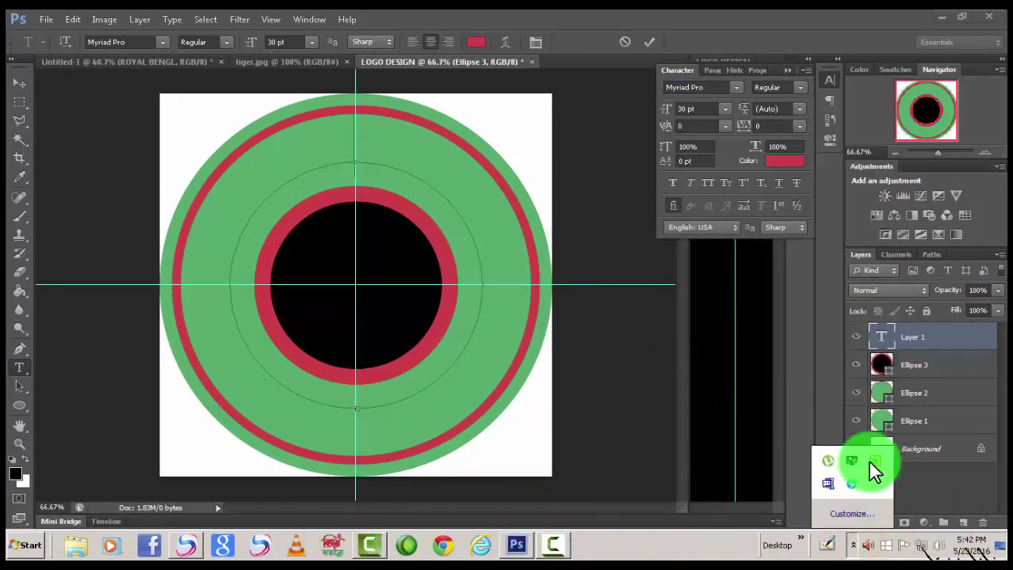
{"action": "right_click", "coordinate": [872, 461]}
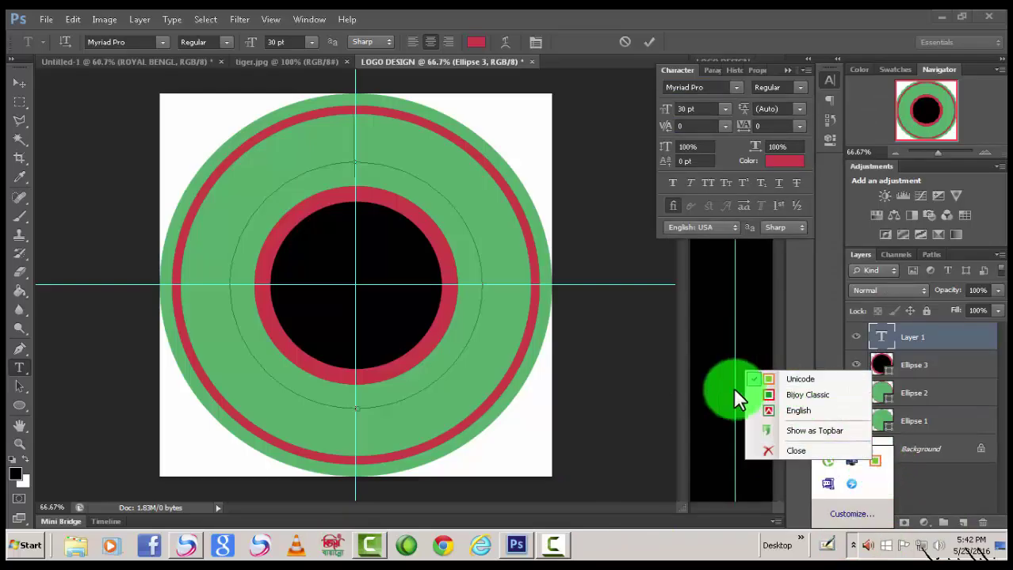
{"action": "left_click", "coordinate": [713, 385]}
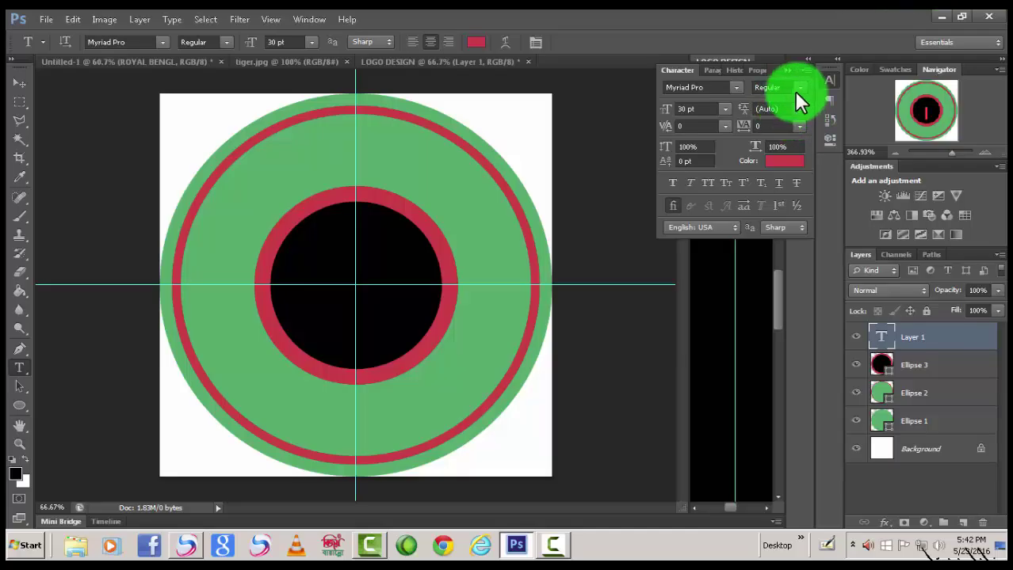
Choose the Bengali font BrahmaputraMJ from the font family list.
{"action": "left_click", "coordinate": [736, 88]}
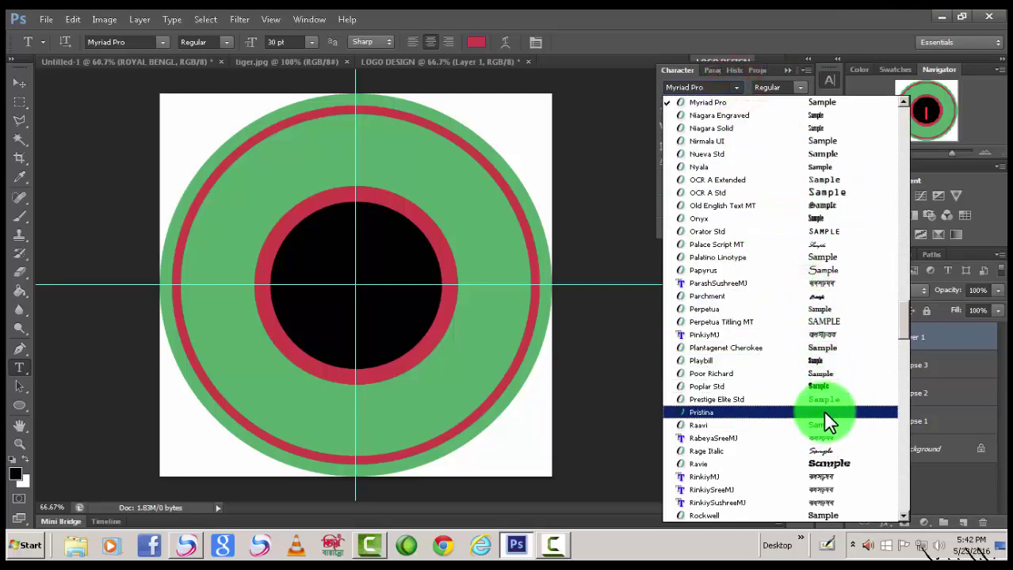
{"action": "scroll", "coordinate": [844, 329], "scroll_direction": "down", "scroll_amount": 2}
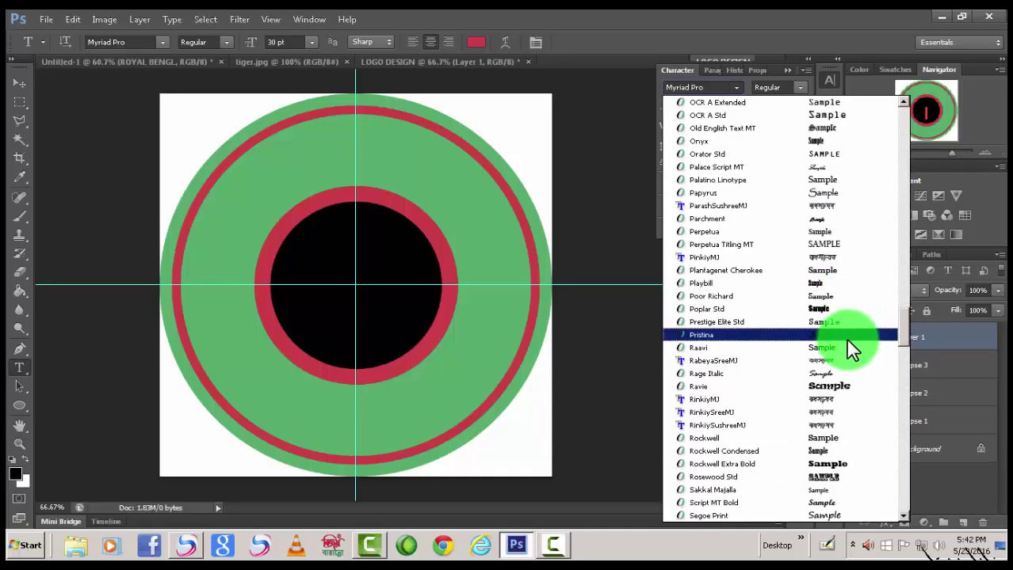
{"action": "scroll", "coordinate": [845, 341], "scroll_direction": "up", "scroll_amount": 2}
{"action": "scroll", "coordinate": [844, 341], "scroll_direction": "up", "scroll_amount": 2}
{"action": "scroll", "coordinate": [844, 340], "scroll_direction": "up", "scroll_amount": 4}
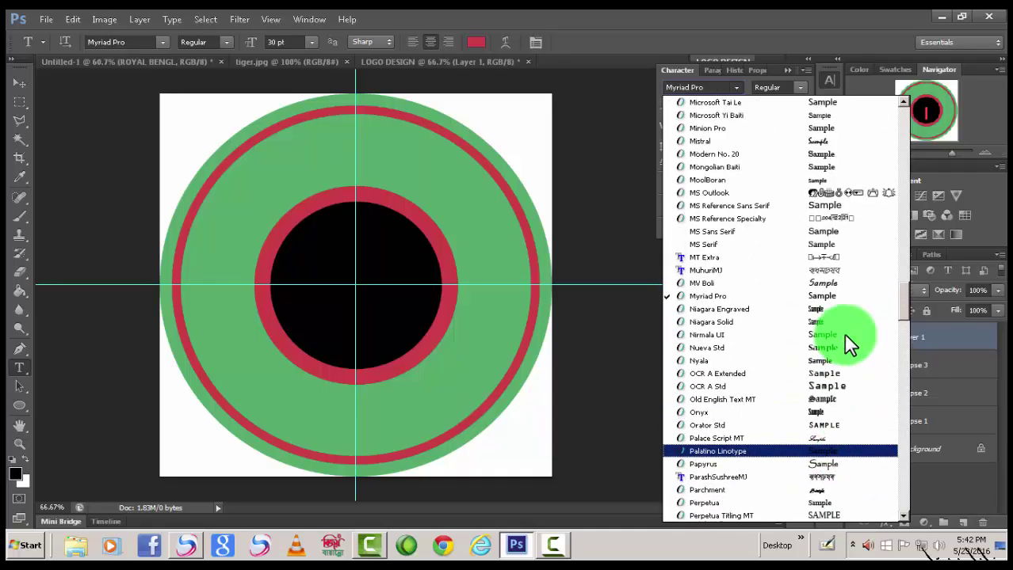
{"action": "scroll", "coordinate": [845, 339], "scroll_direction": "up", "scroll_amount": 3}
{"action": "scroll", "coordinate": [845, 339], "scroll_direction": "up", "scroll_amount": 2}
{"action": "scroll", "coordinate": [844, 339], "scroll_direction": "up", "scroll_amount": 5}
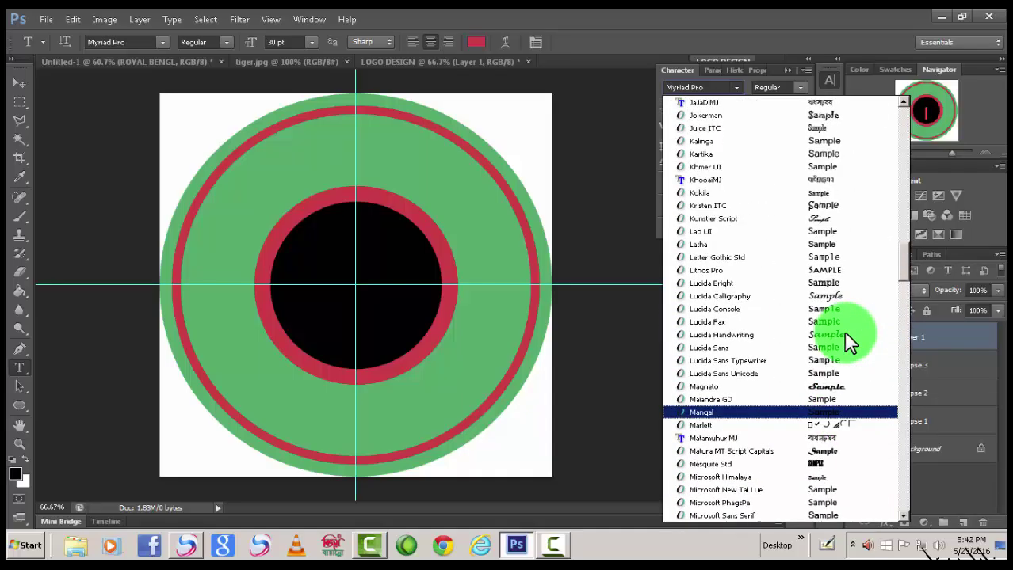
{"action": "scroll", "coordinate": [844, 337], "scroll_direction": "up", "scroll_amount": 2}
{"action": "scroll", "coordinate": [843, 329], "scroll_direction": "up", "scroll_amount": 2}
{"action": "scroll", "coordinate": [843, 328], "scroll_direction": "up", "scroll_amount": 1}
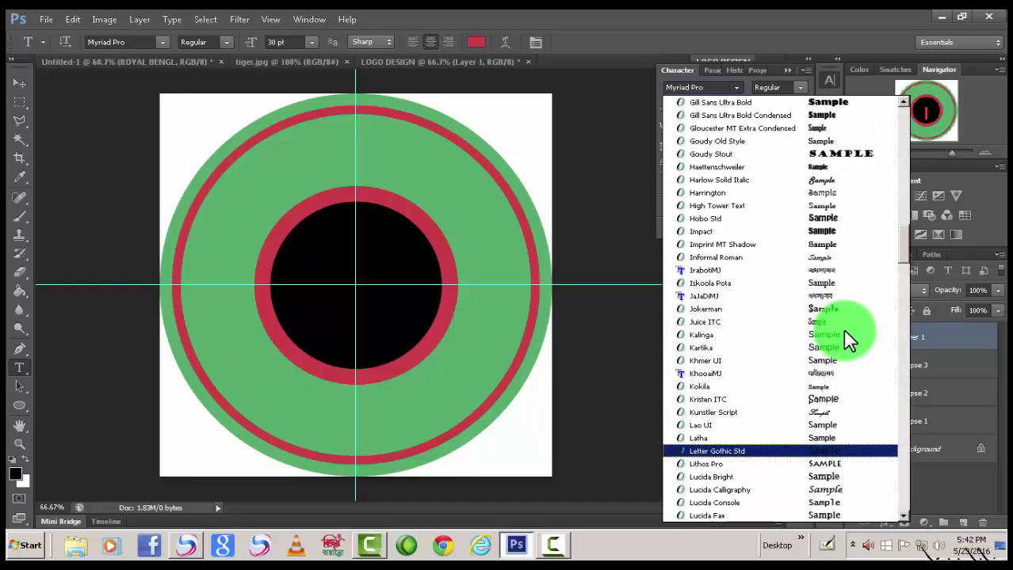
{"action": "scroll", "coordinate": [842, 328], "scroll_direction": "up", "scroll_amount": 2}
{"action": "scroll", "coordinate": [842, 328], "scroll_direction": "up", "scroll_amount": 2}
{"action": "scroll", "coordinate": [843, 328], "scroll_direction": "up", "scroll_amount": 1}
{"action": "scroll", "coordinate": [842, 329], "scroll_direction": "up", "scroll_amount": 1}
{"action": "scroll", "coordinate": [844, 331], "scroll_direction": "up", "scroll_amount": 1}
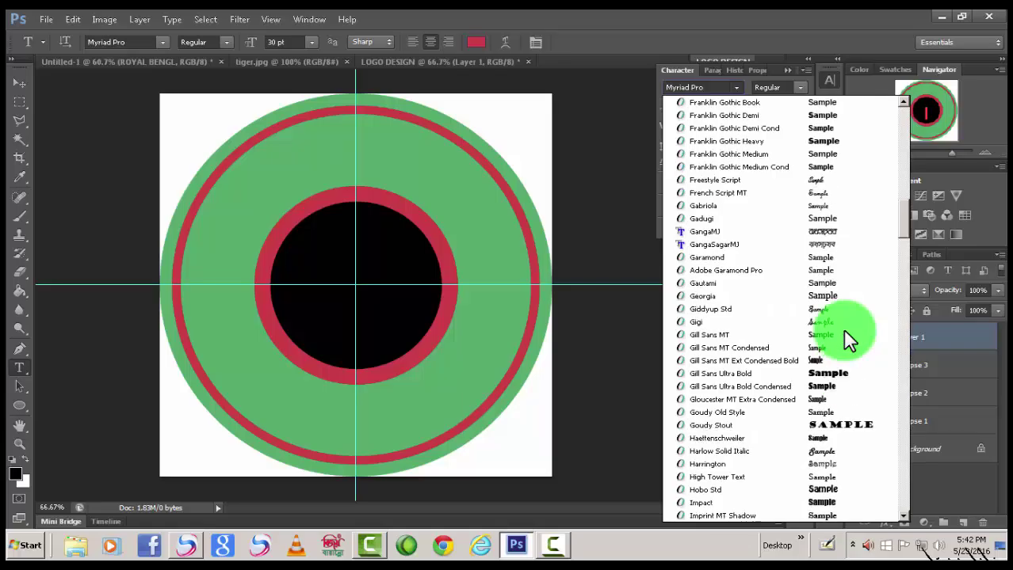
{"action": "scroll", "coordinate": [844, 331], "scroll_direction": "up", "scroll_amount": 2}
{"action": "scroll", "coordinate": [844, 331], "scroll_direction": "up", "scroll_amount": 4}
{"action": "scroll", "coordinate": [842, 327], "scroll_direction": "up", "scroll_amount": 3}
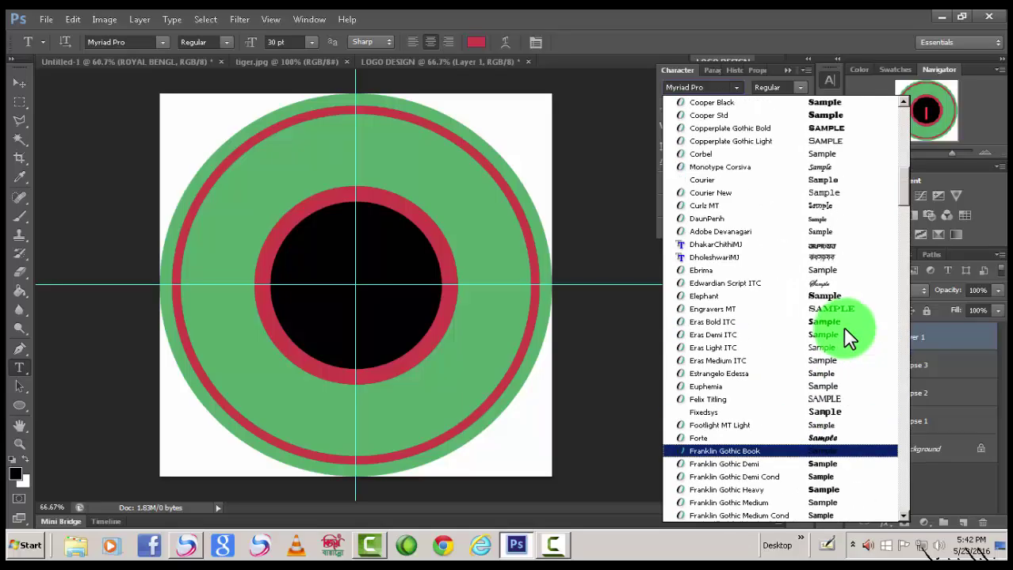
{"action": "scroll", "coordinate": [843, 327], "scroll_direction": "up", "scroll_amount": 4}
{"action": "scroll", "coordinate": [842, 327], "scroll_direction": "up", "scroll_amount": 1}
{"action": "scroll", "coordinate": [842, 327], "scroll_direction": "up", "scroll_amount": 4}
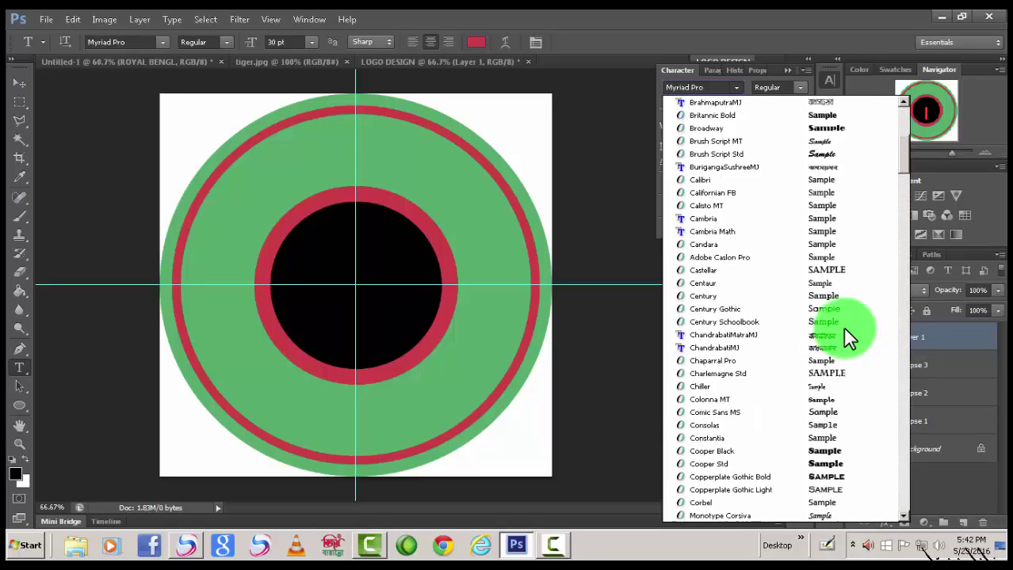
{"action": "scroll", "coordinate": [842, 326], "scroll_direction": "up", "scroll_amount": 1}
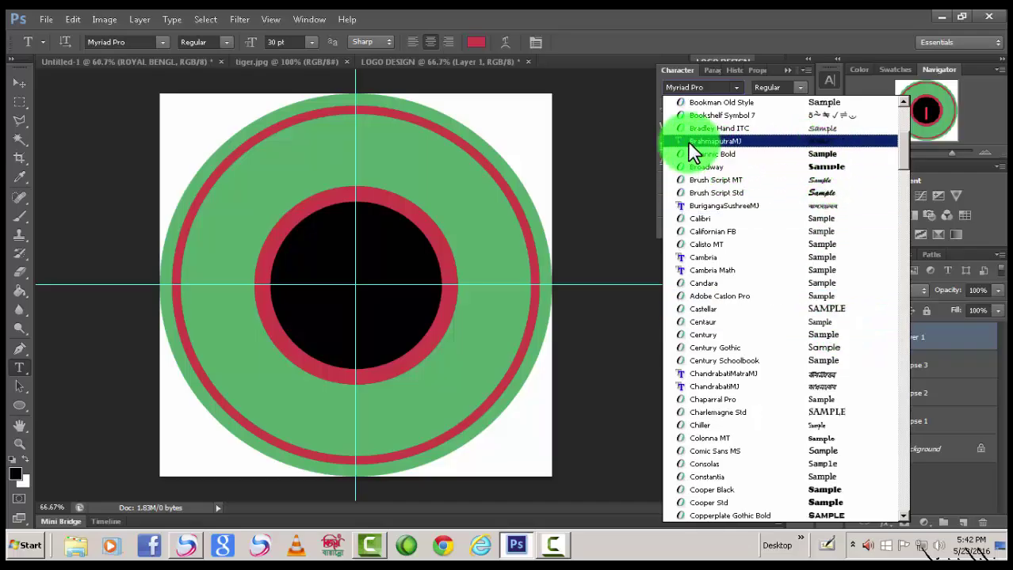
{"action": "left_click", "coordinate": [821, 143]}
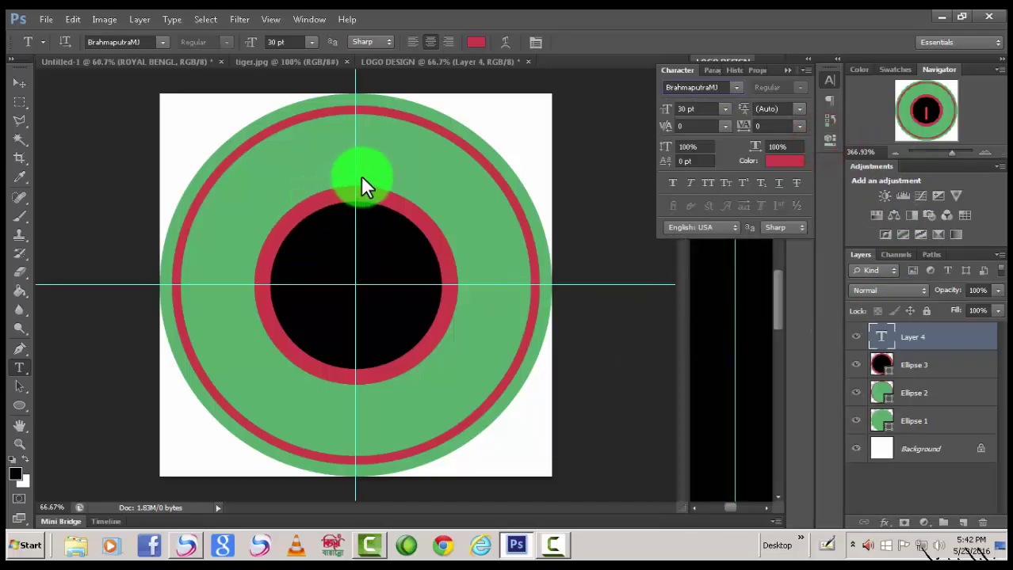
{"action": "left_click", "coordinate": [931, 254]}
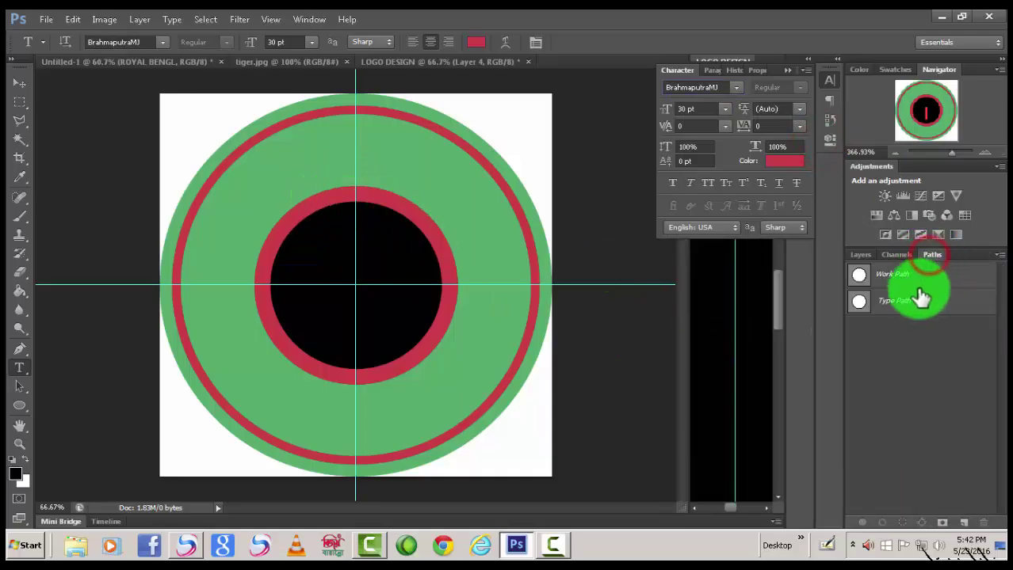
Select Work Path and type the red Bengali title meaning Royal Bengal Tiger on the circle.
{"action": "left_click", "coordinate": [906, 285]}
{"action": "left_click", "coordinate": [860, 255]}
{"action": "type", "text": "র"}
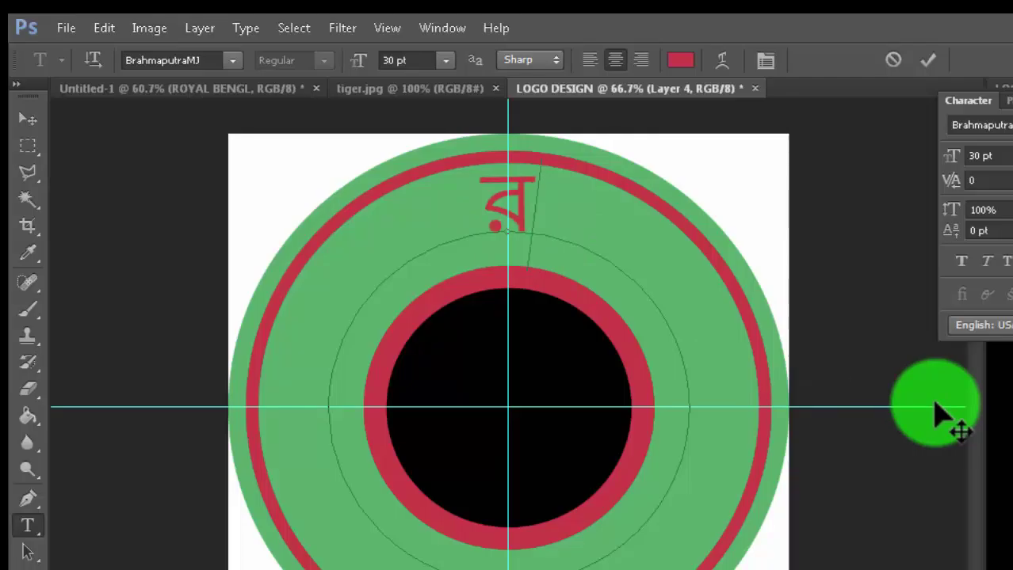
{"action": "type", "text": "যে"}
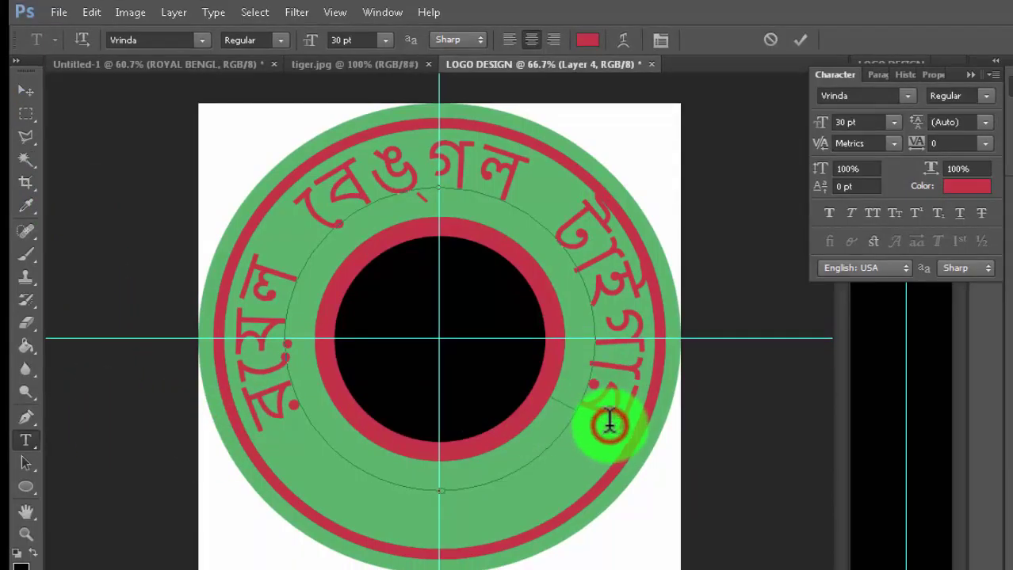
Select the top-arc title, set its tracking to -100, and commit the text.
{"action": "mouse_move", "coordinate": [609, 423]}
{"action": "left_mouse_down"}
{"action": "mouse_move", "coordinate": [349, 173]}
{"action": "mouse_move", "coordinate": [286, 415]}
{"action": "mouse_move", "coordinate": [286, 404]}
{"action": "left_mouse_up"}
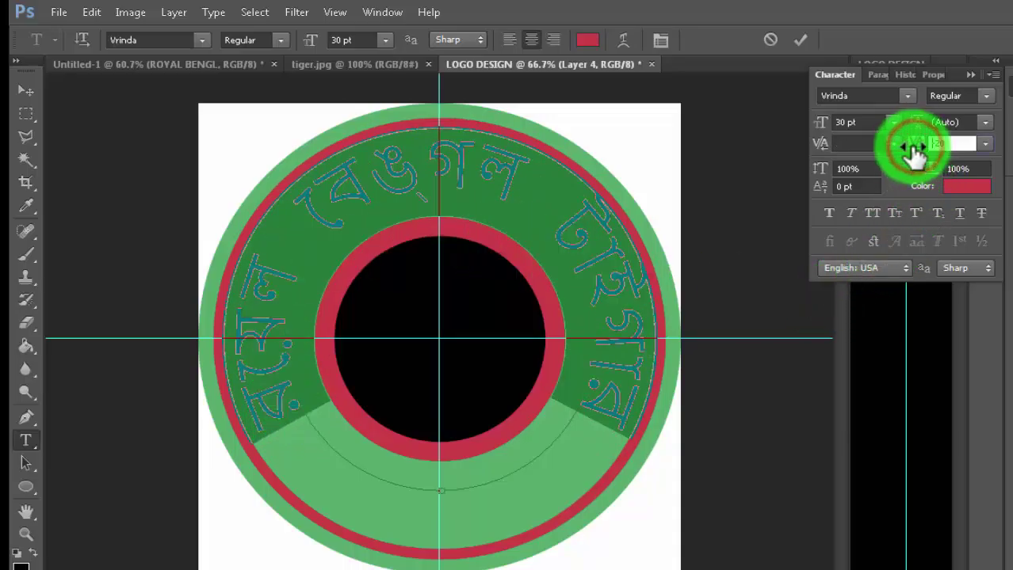
{"action": "left_click_drag", "start_coordinate": [915, 154], "coordinate": [917, 156]}
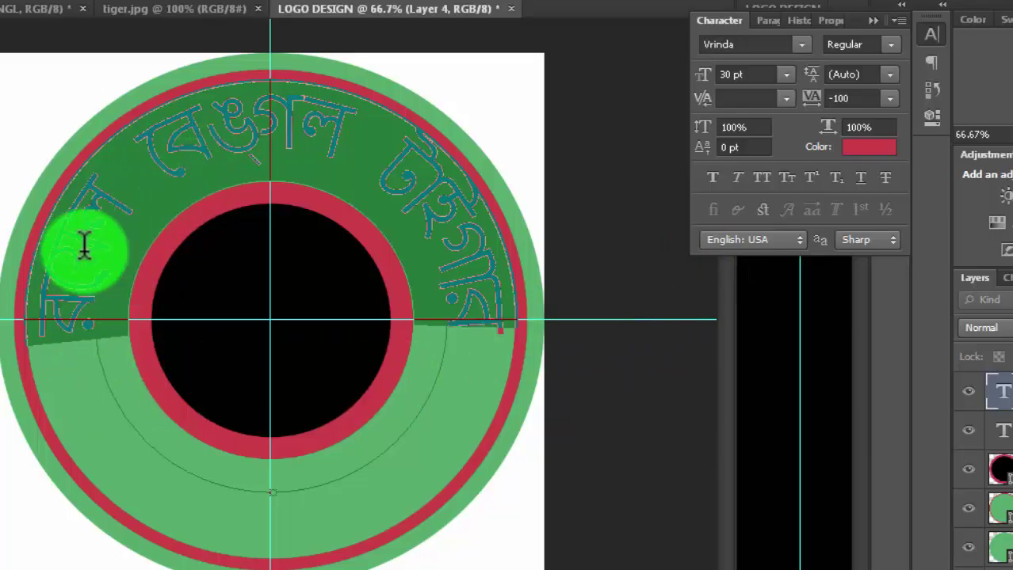
{"action": "key", "text": "ctrl+Return"}
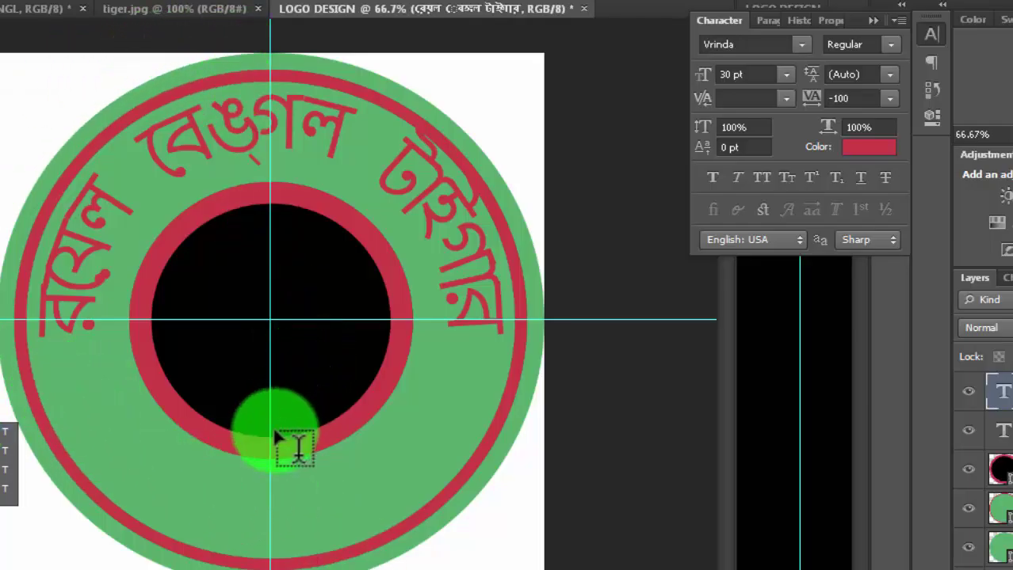
Add the Bengali word বাংলাদেশ at the bottom of the circular work path and commit it.
{"action": "left_click", "coordinate": [923, 278]}
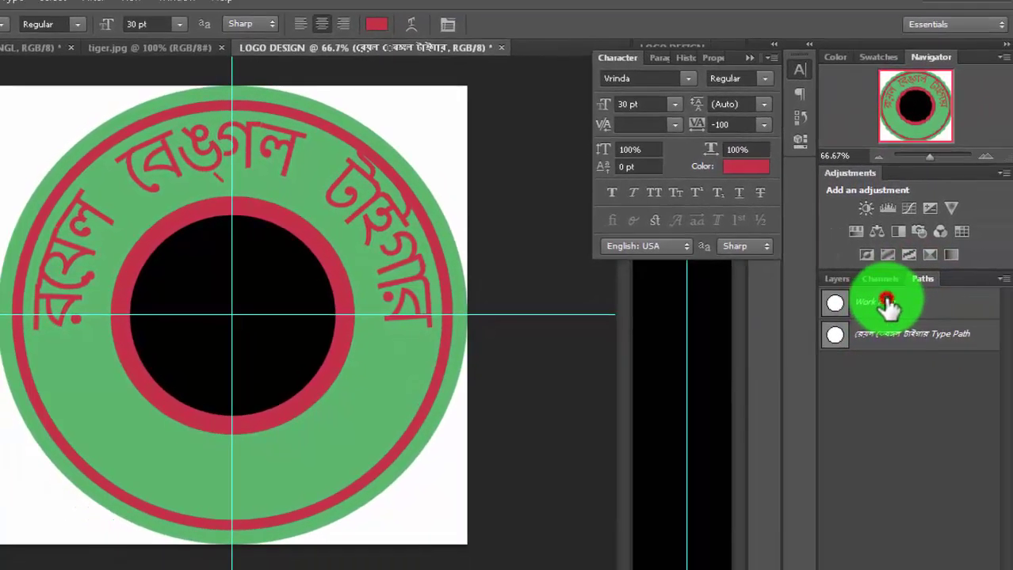
{"action": "left_click", "coordinate": [886, 302]}
{"action": "left_click", "coordinate": [833, 279]}
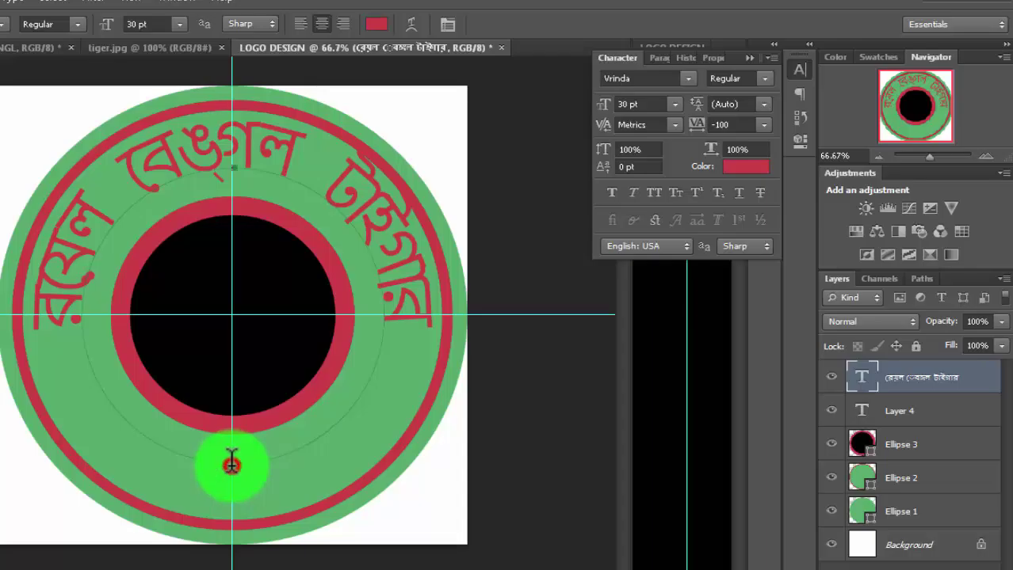
{"action": "left_click", "coordinate": [231, 463]}
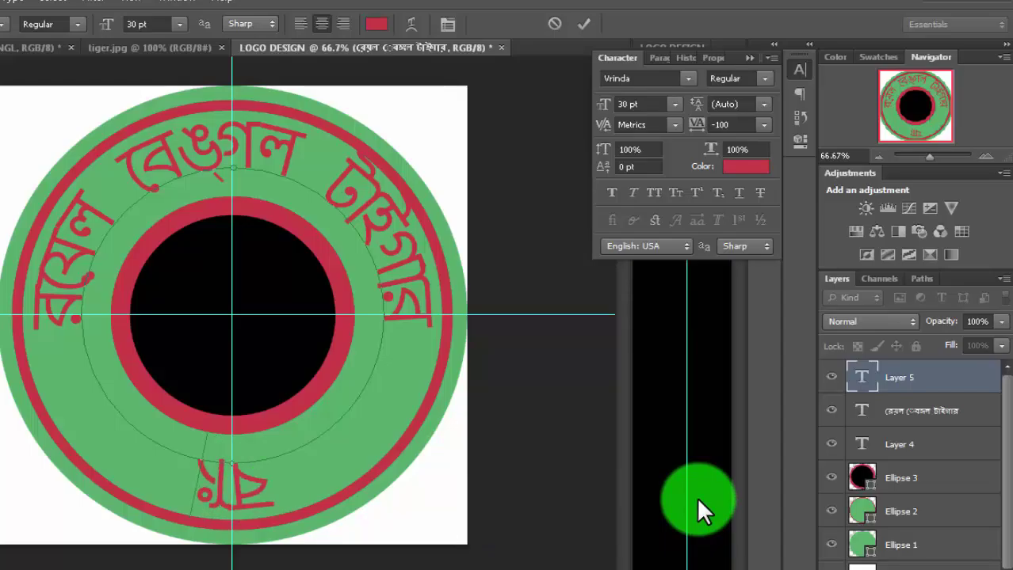
{"action": "type", "text": "ইগা"}
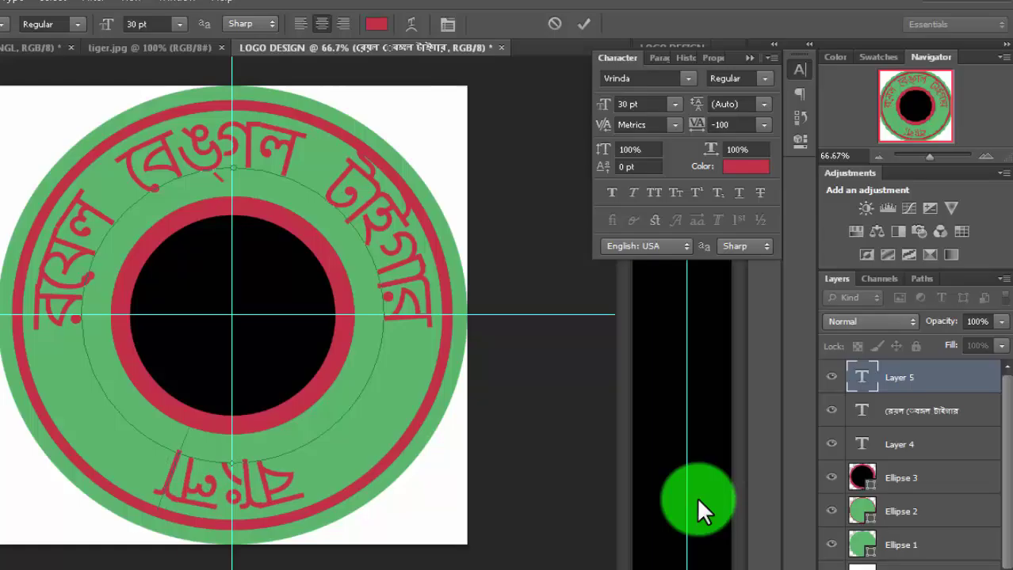
{"action": "type", "text": "র"}
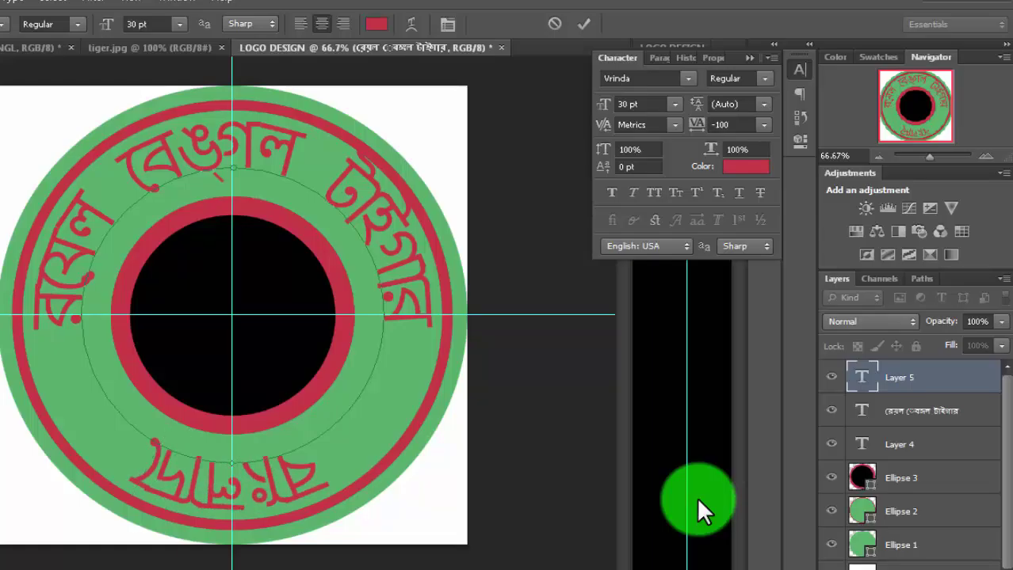
{"action": "left_click", "coordinate": [3, 444]}
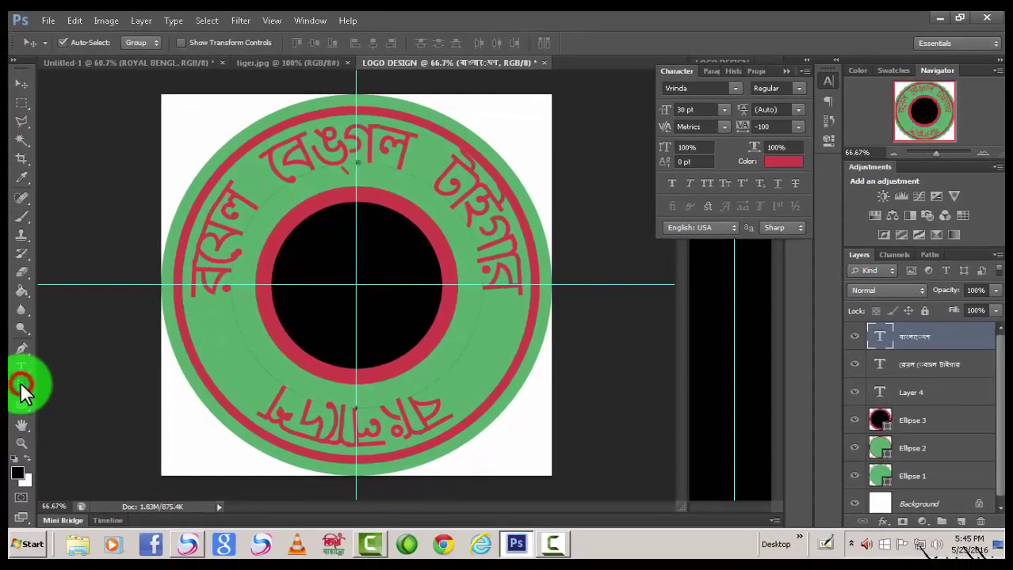
{"action": "left_click", "coordinate": [24, 387]}
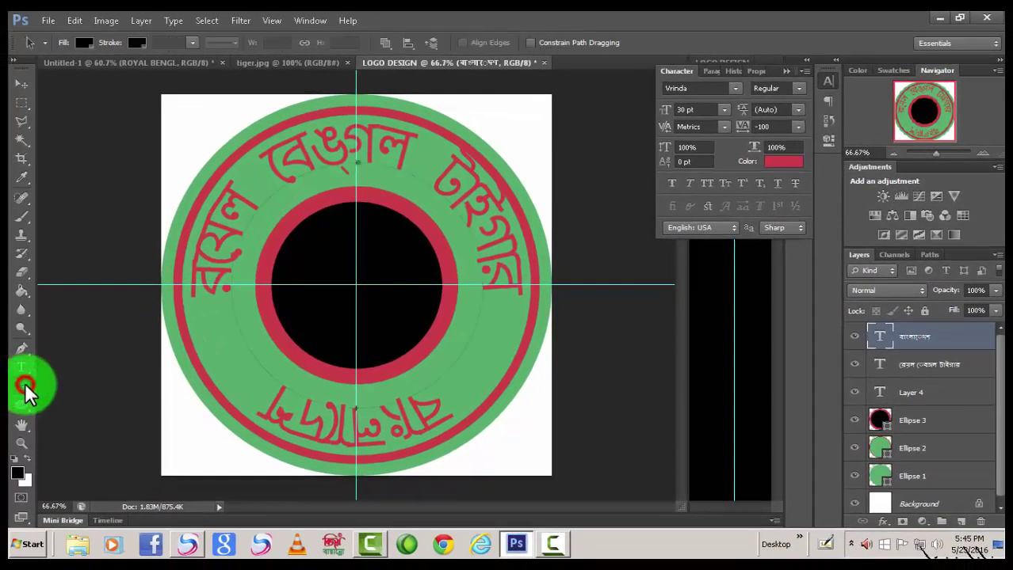
Flip বাংলাদেশ inside the circle with the Path Selection Tool and centre it below the middle.
{"action": "left_click", "coordinate": [25, 387]}
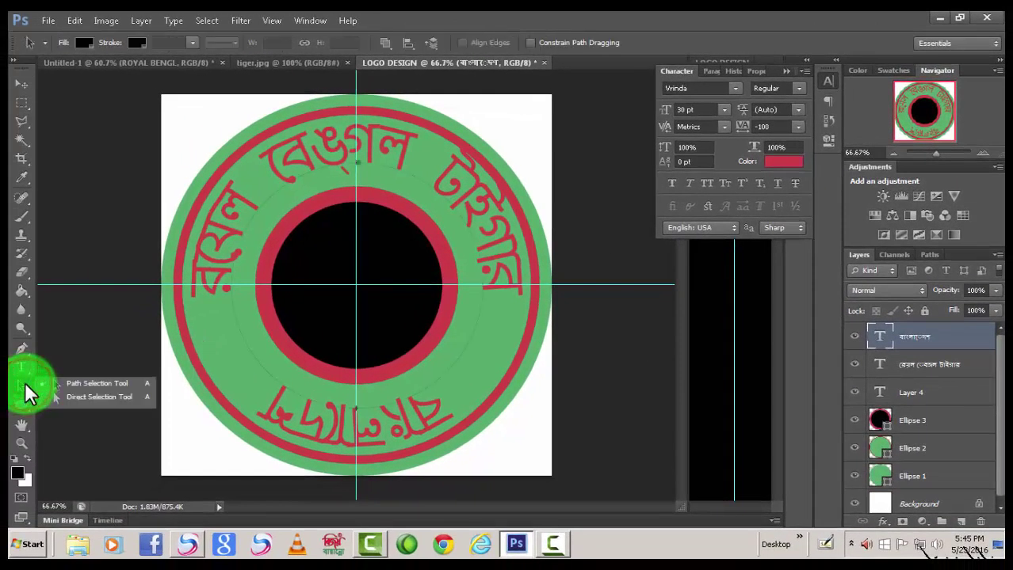
{"action": "left_click", "coordinate": [67, 366]}
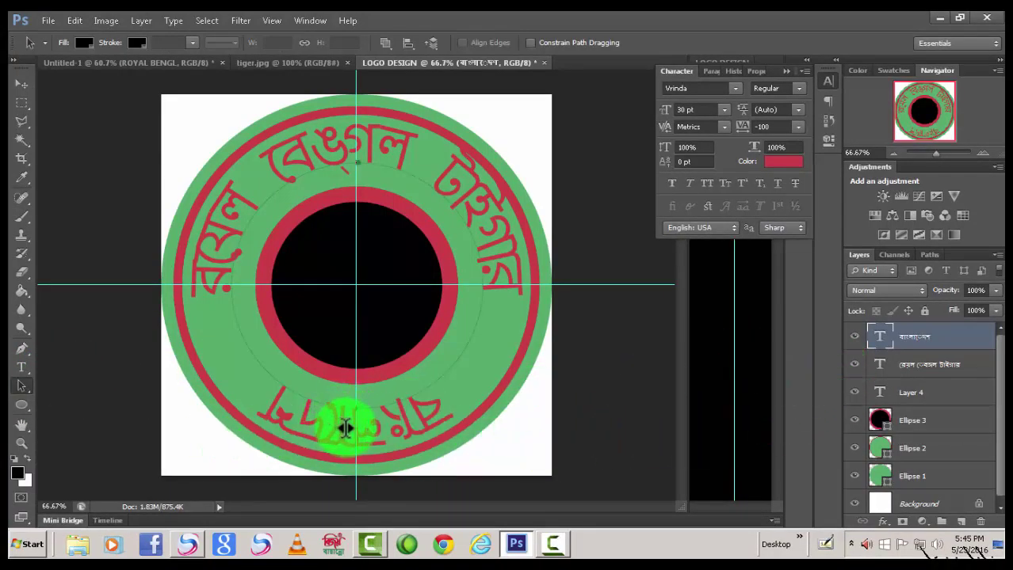
{"action": "left_click", "coordinate": [68, 384]}
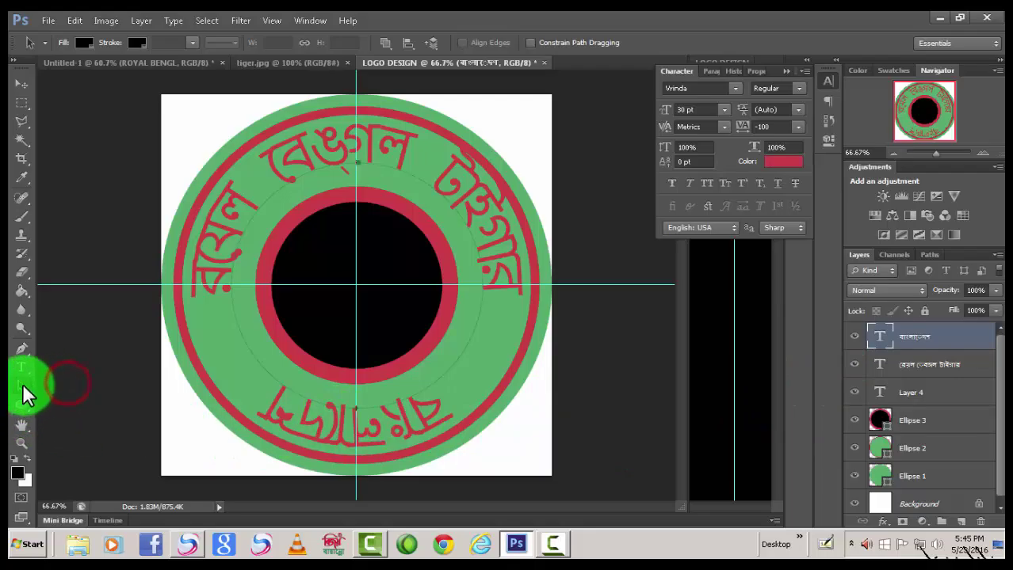
{"action": "left_click", "coordinate": [22, 386]}
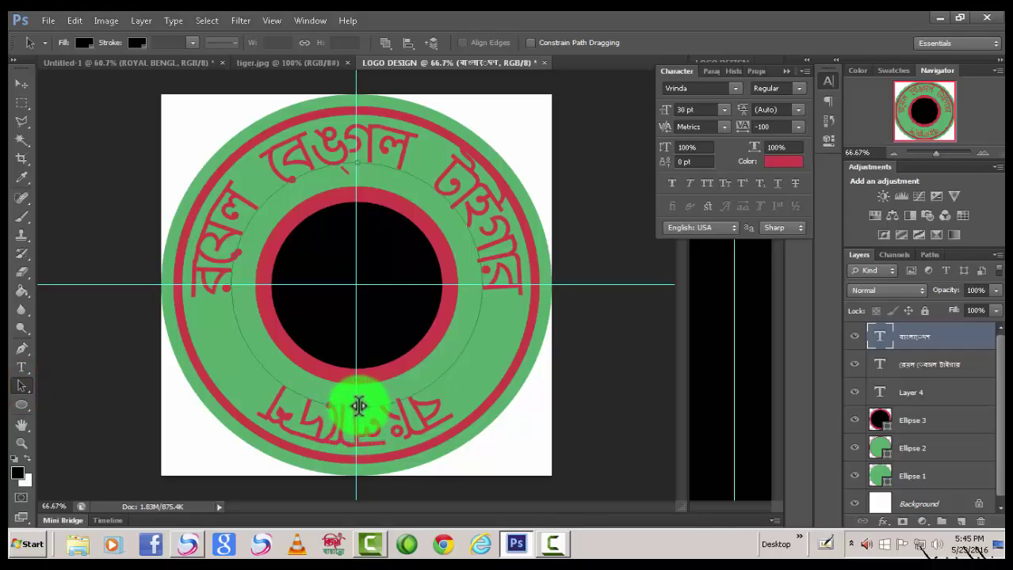
{"action": "left_click_drag", "start_coordinate": [358, 408], "coordinate": [358, 391]}
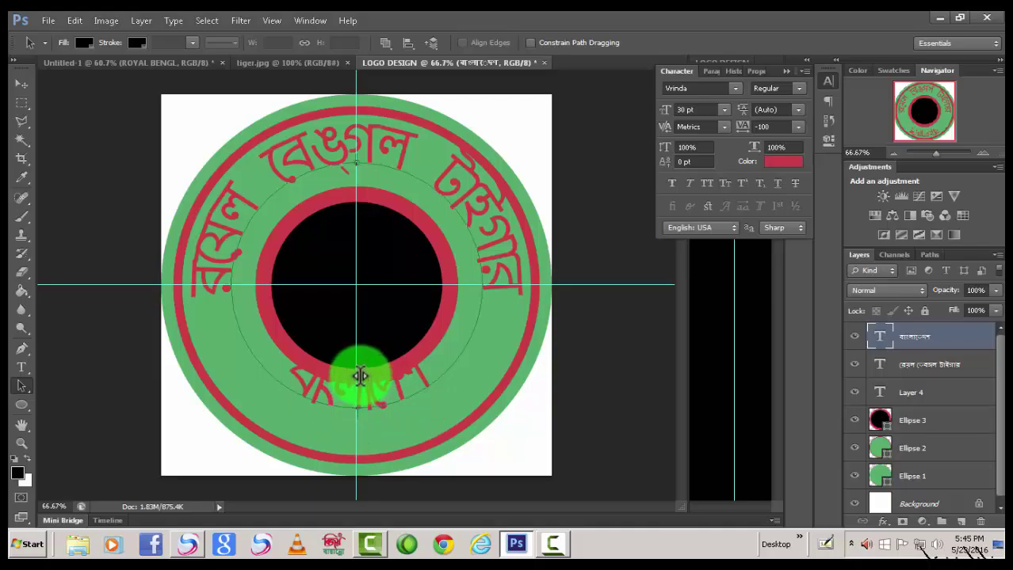
{"action": "left_click_drag", "start_coordinate": [359, 376], "coordinate": [386, 387]}
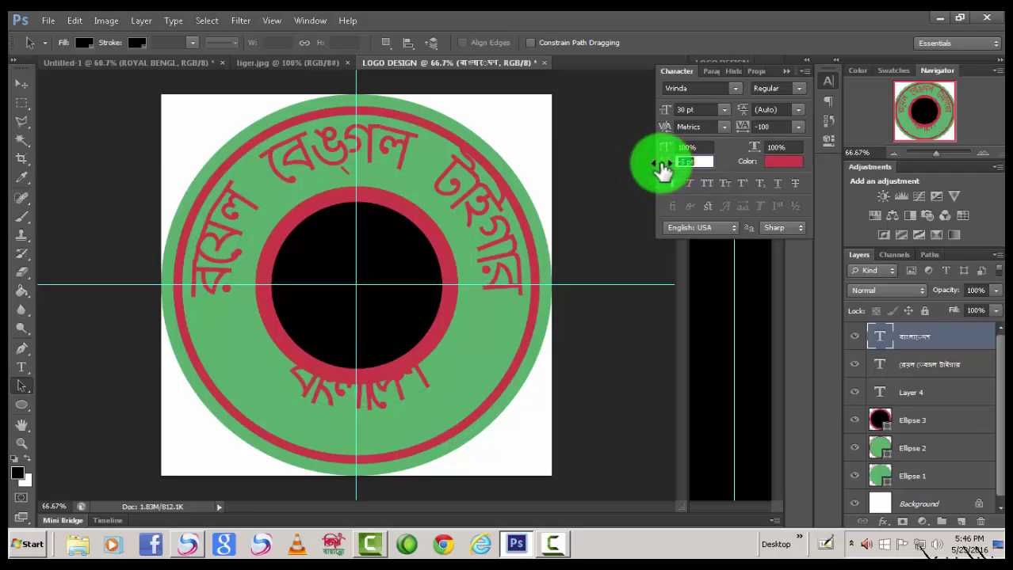
Give the bottom word বাংলাদেশ a -20 pt baseline shift in the Character panel.
{"action": "left_click_drag", "start_coordinate": [658, 171], "coordinate": [664, 170]}
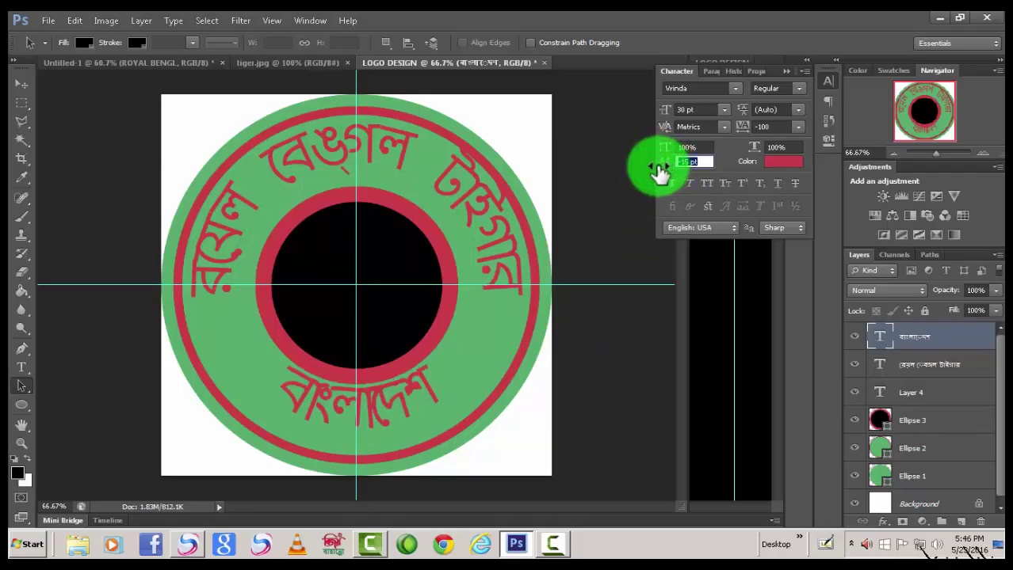
{"action": "left_click_drag", "start_coordinate": [658, 170], "coordinate": [664, 173]}
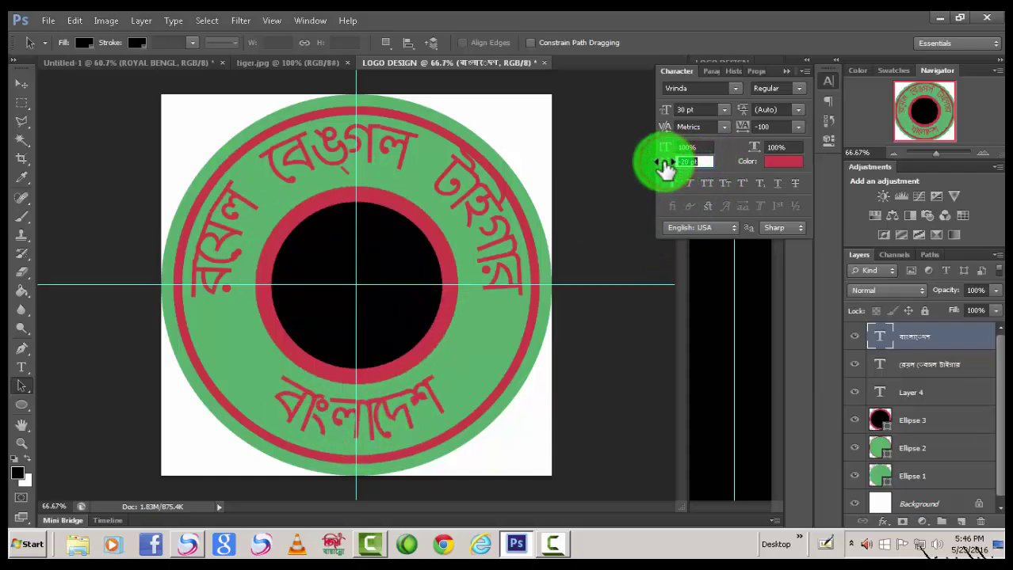
{"action": "left_click_drag", "start_coordinate": [666, 166], "coordinate": [664, 166]}
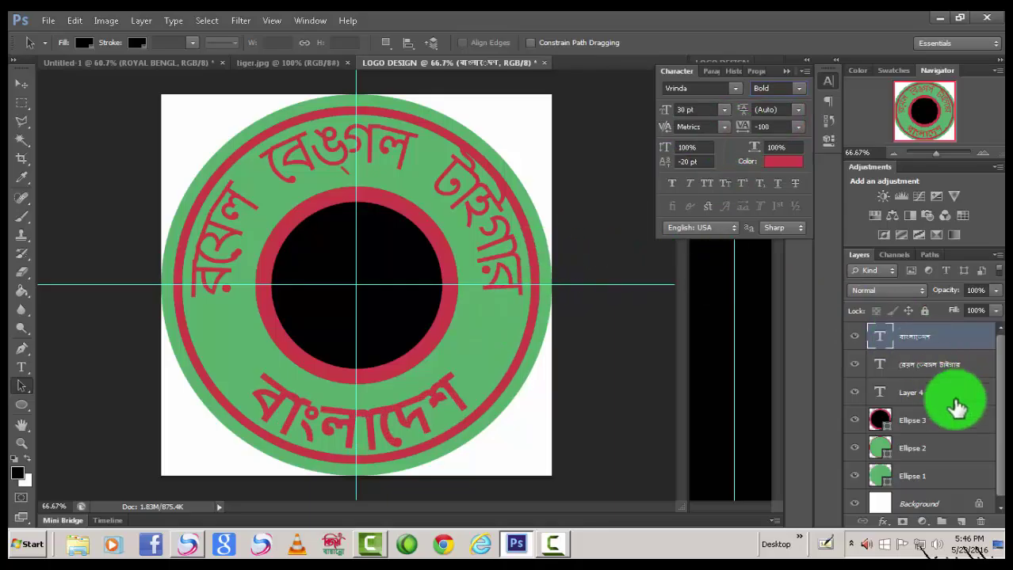
{"action": "left_click", "coordinate": [946, 365]}
Set the top Bengali title's font style to Vrinda Bold.
{"action": "left_click", "coordinate": [798, 88]}
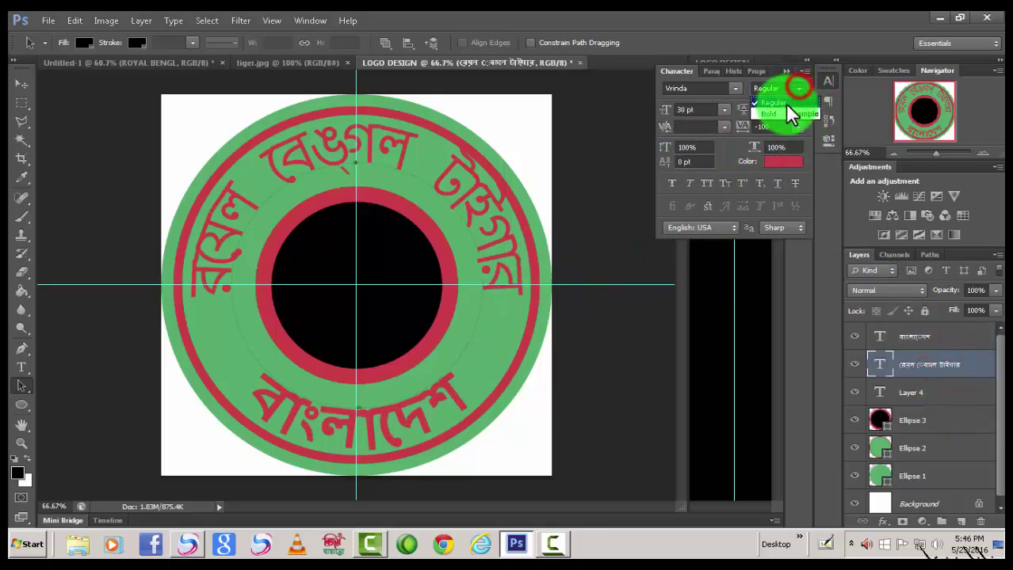
{"action": "left_click", "coordinate": [784, 118]}
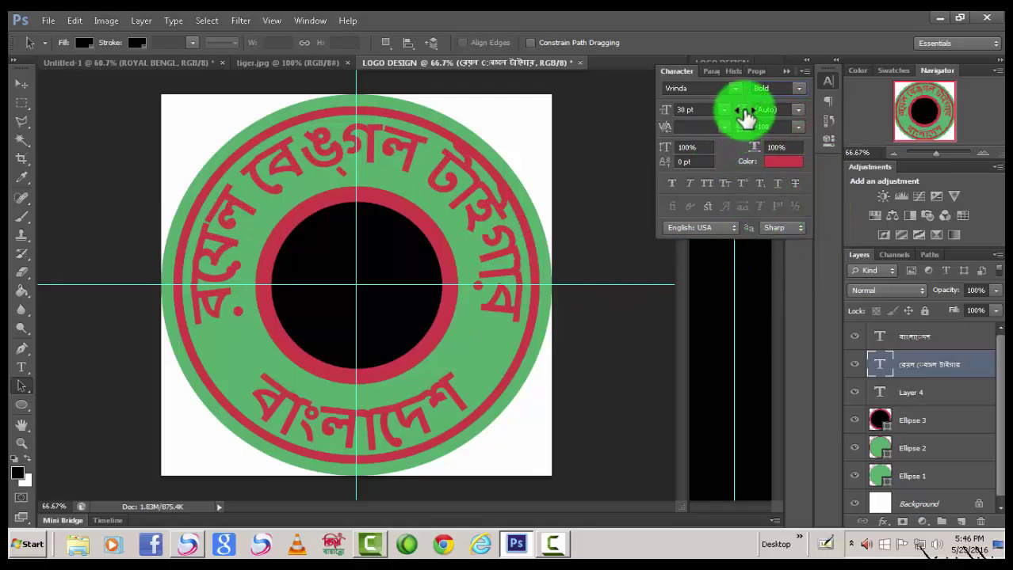
{"action": "left_click", "coordinate": [745, 114]}
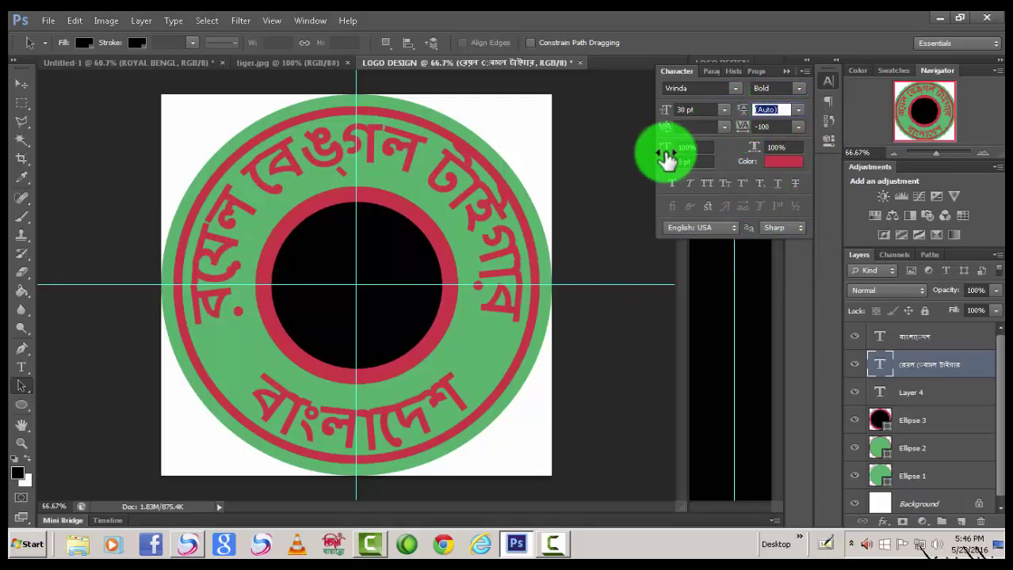
Squash the top title's vertical scale to 84% and close the character settings.
{"action": "left_click_drag", "start_coordinate": [664, 161], "coordinate": [664, 164]}
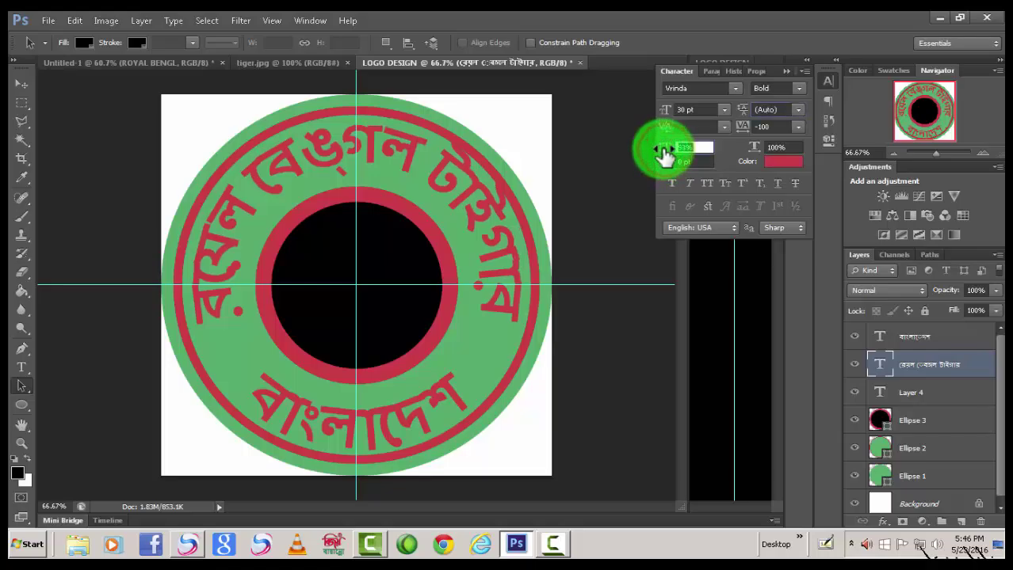
{"action": "left_click_drag", "start_coordinate": [664, 155], "coordinate": [662, 155]}
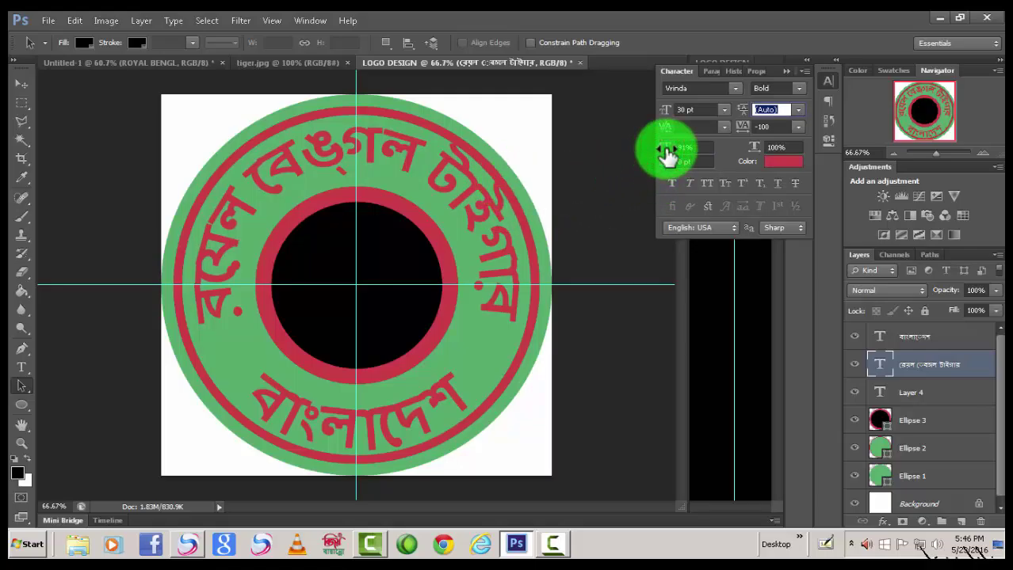
{"action": "left_click_drag", "start_coordinate": [664, 155], "coordinate": [662, 156]}
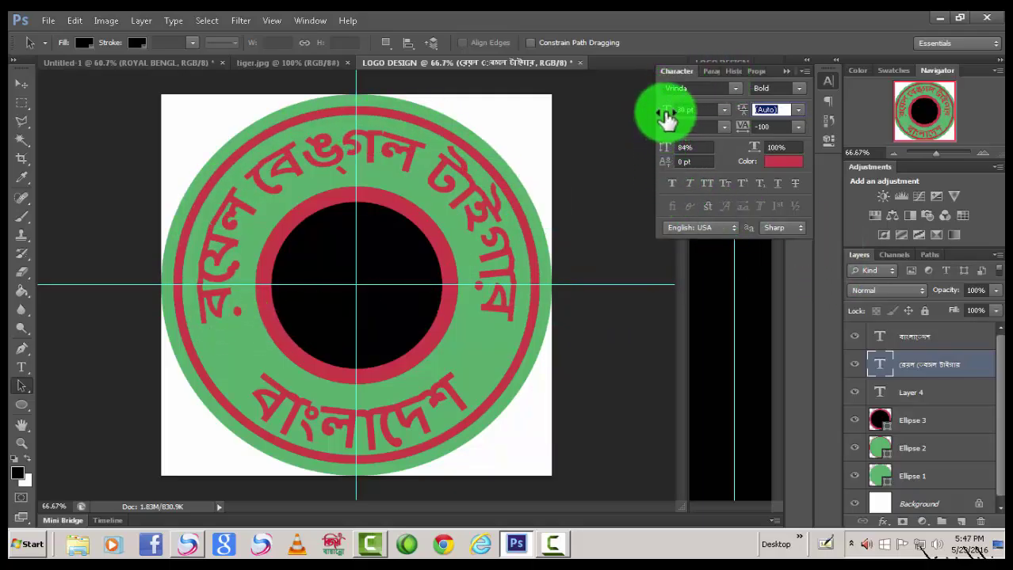
{"action": "left_click_drag", "start_coordinate": [665, 118], "coordinate": [673, 162]}
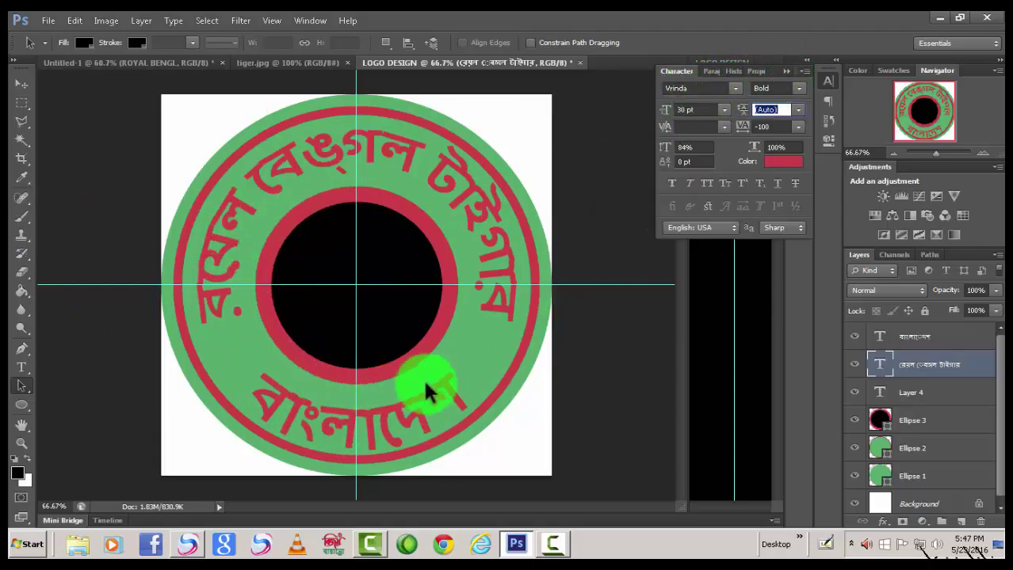
{"action": "left_click", "coordinate": [787, 76]}
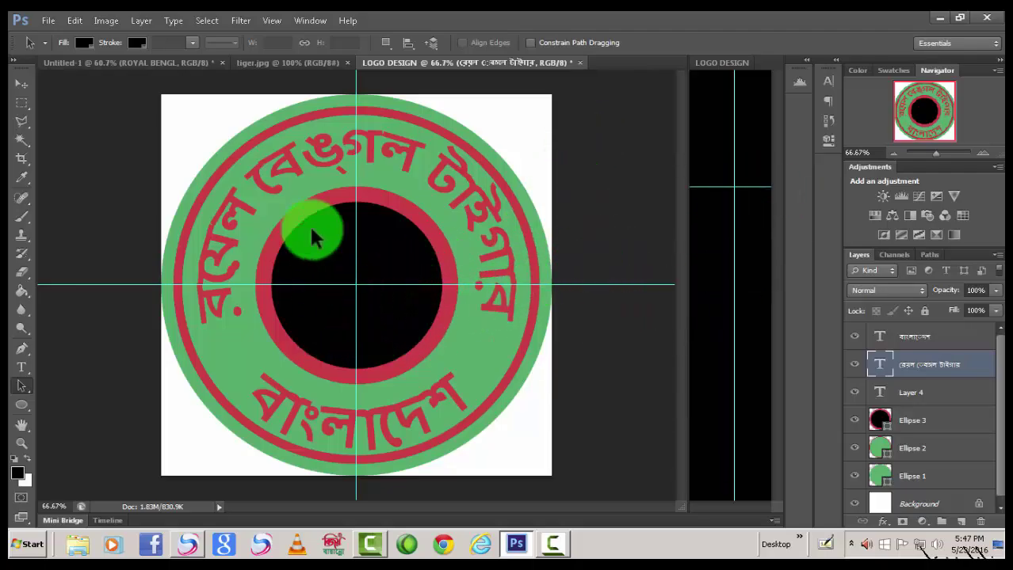
Drag the tiger photo from tiger.jpg onto LOGO DESIGN as Layer 5 over the badge centre.
{"action": "left_click", "coordinate": [265, 63]}
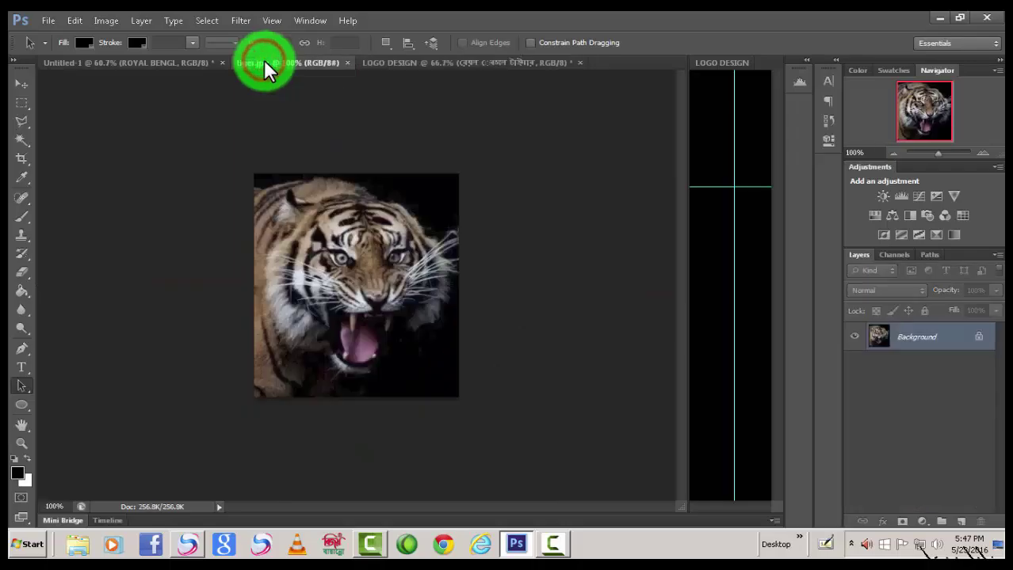
{"action": "left_click", "coordinate": [367, 295]}
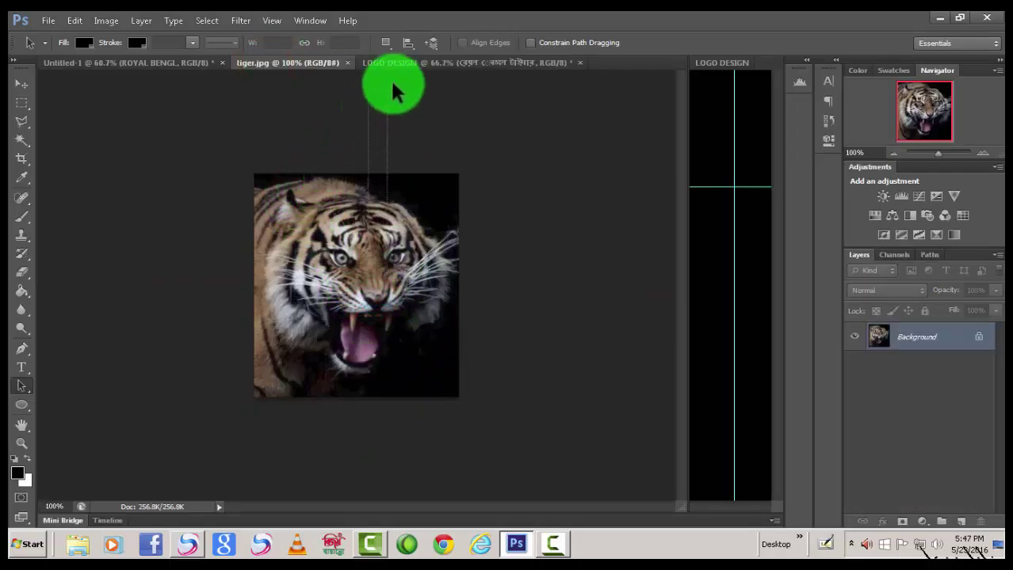
{"action": "left_click", "coordinate": [20, 83]}
{"action": "mouse_move", "coordinate": [332, 313]}
{"action": "left_mouse_down"}
{"action": "mouse_move", "coordinate": [381, 122]}
{"action": "mouse_move", "coordinate": [412, 63]}
{"action": "left_mouse_up"}
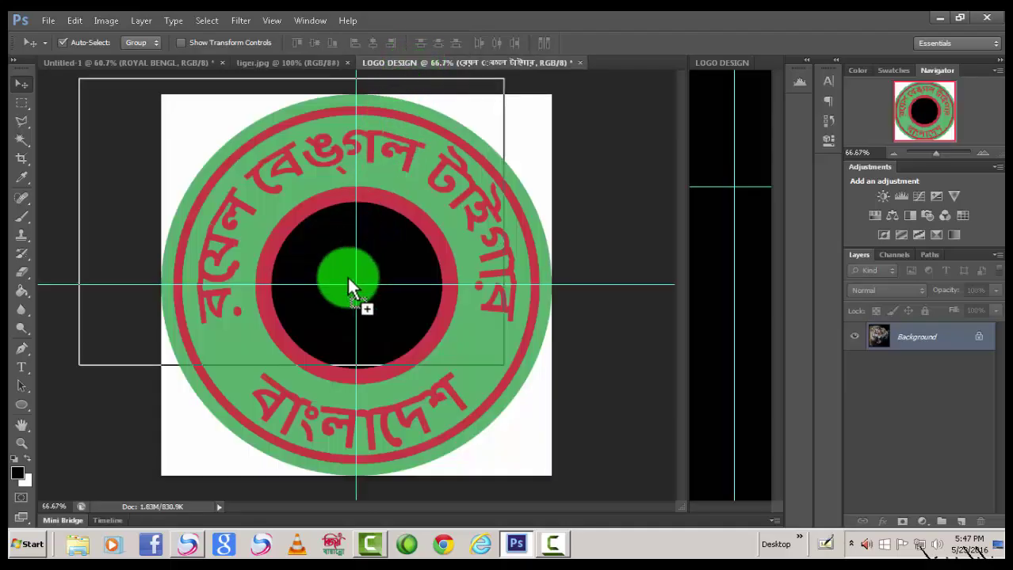
{"action": "mouse_move", "coordinate": [409, 63]}
{"action": "left_mouse_down"}
{"action": "mouse_move", "coordinate": [346, 275]}
{"action": "mouse_move", "coordinate": [392, 298]}
{"action": "left_mouse_up"}
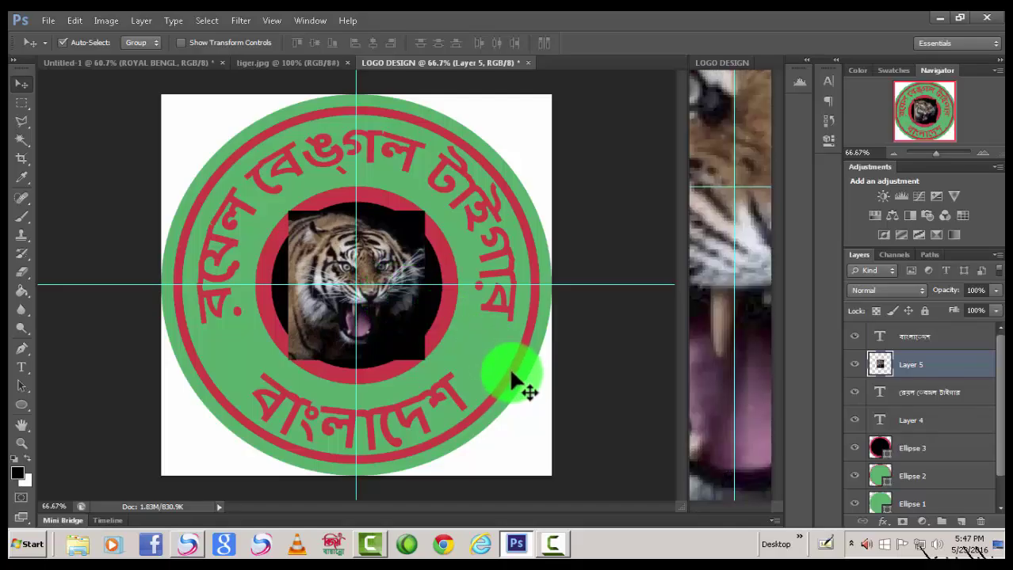
{"action": "key", "text": "ctrl+t"}
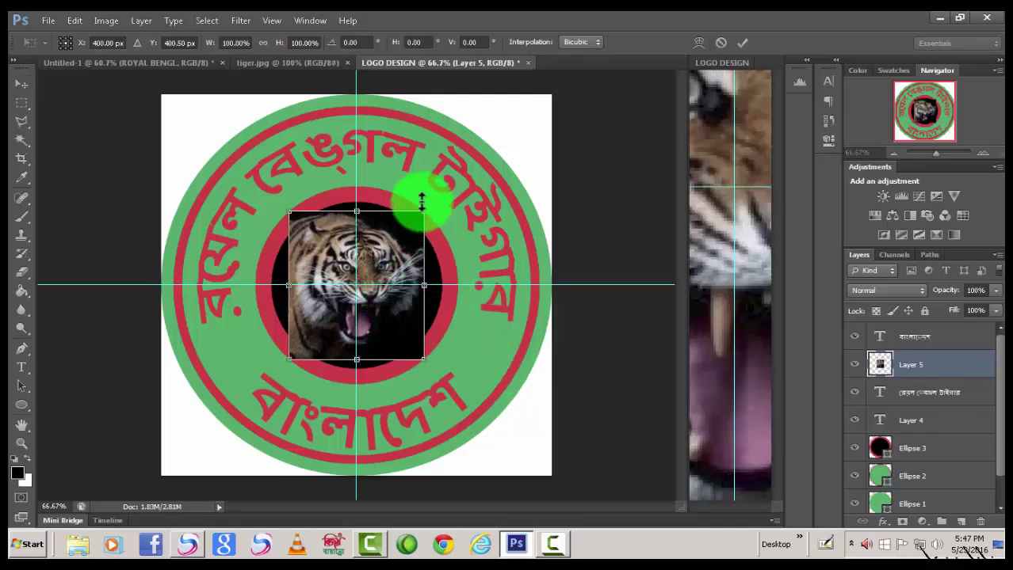
Enlarge the tiger photo to about 144% and lower Layer 5's opacity to 44%.
{"action": "left_click_drag", "start_coordinate": [424, 210], "coordinate": [472, 195]}
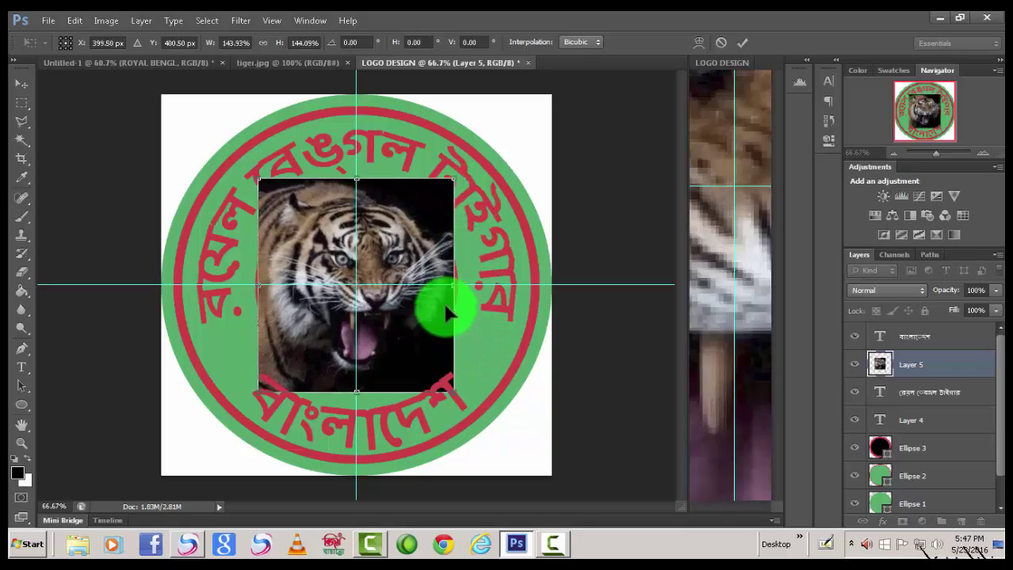
{"action": "left_click_drag", "start_coordinate": [447, 311], "coordinate": [450, 311]}
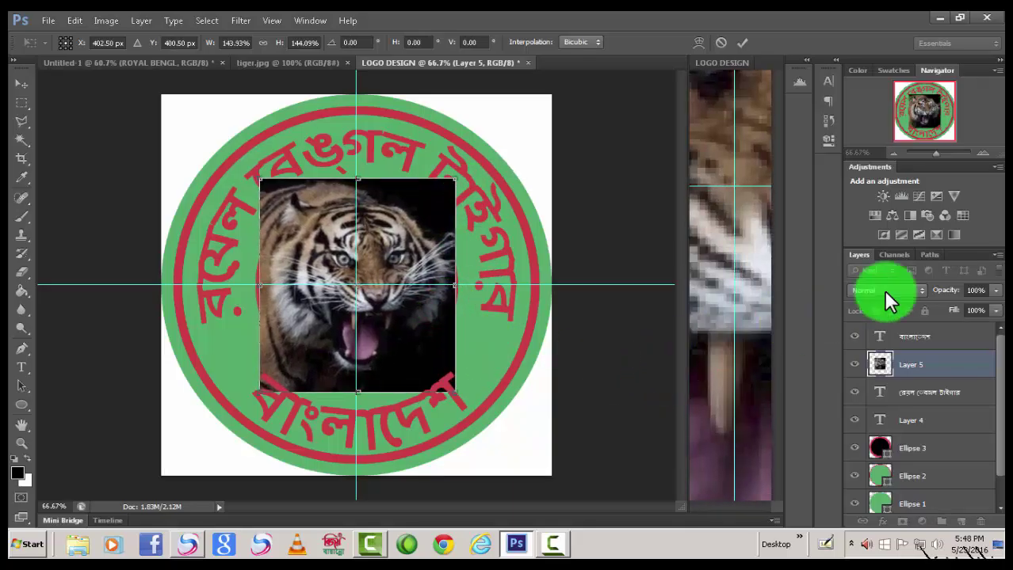
{"action": "left_click", "coordinate": [996, 290]}
{"action": "left_click_drag", "start_coordinate": [979, 307], "coordinate": [952, 306]}
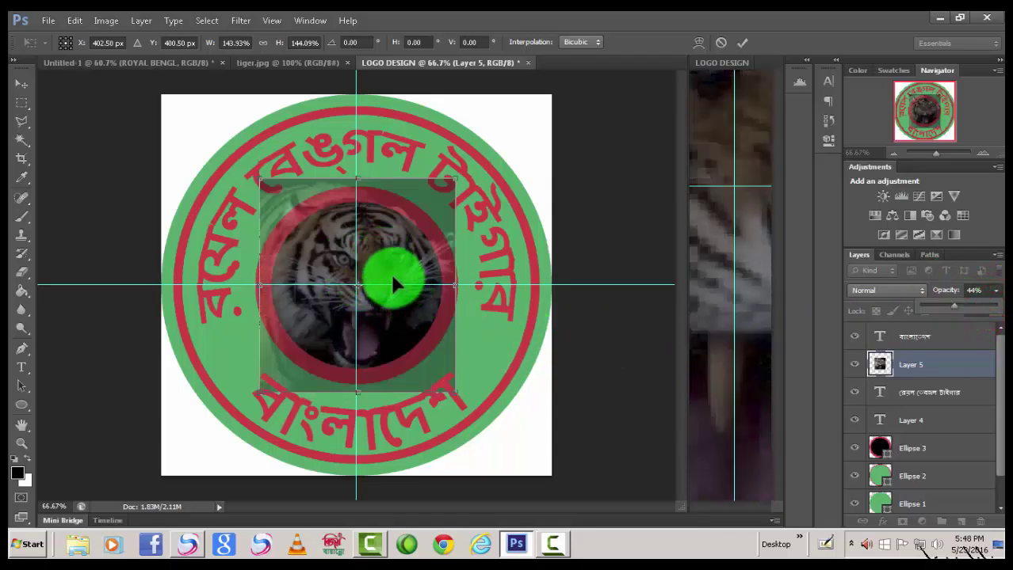
Nudge the tiger so its face centres in the inner red ring, then apply the transform.
{"action": "left_click_drag", "start_coordinate": [390, 271], "coordinate": [395, 279]}
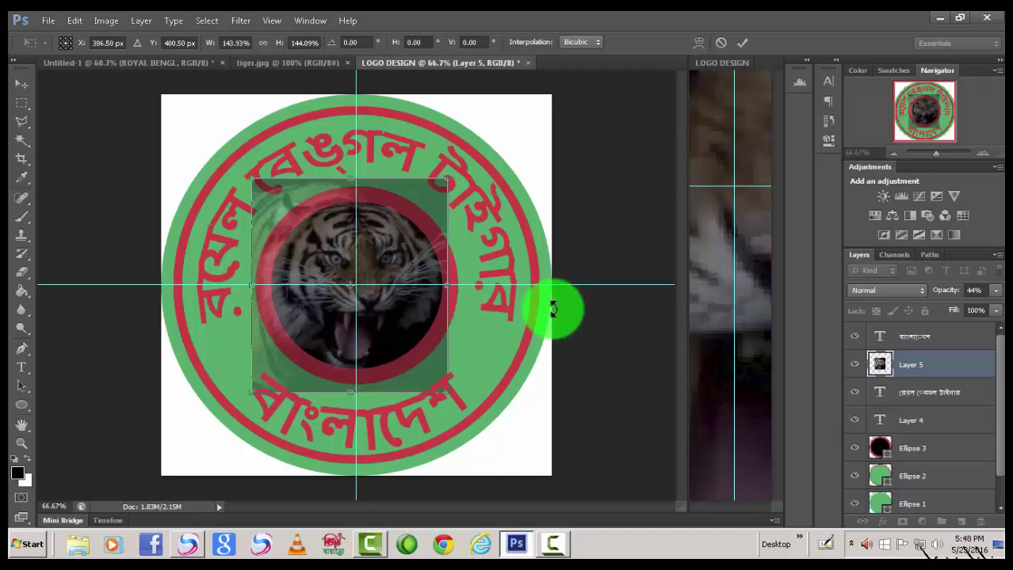
{"action": "key", "text": "Down"}
{"action": "key", "text": "Down"}
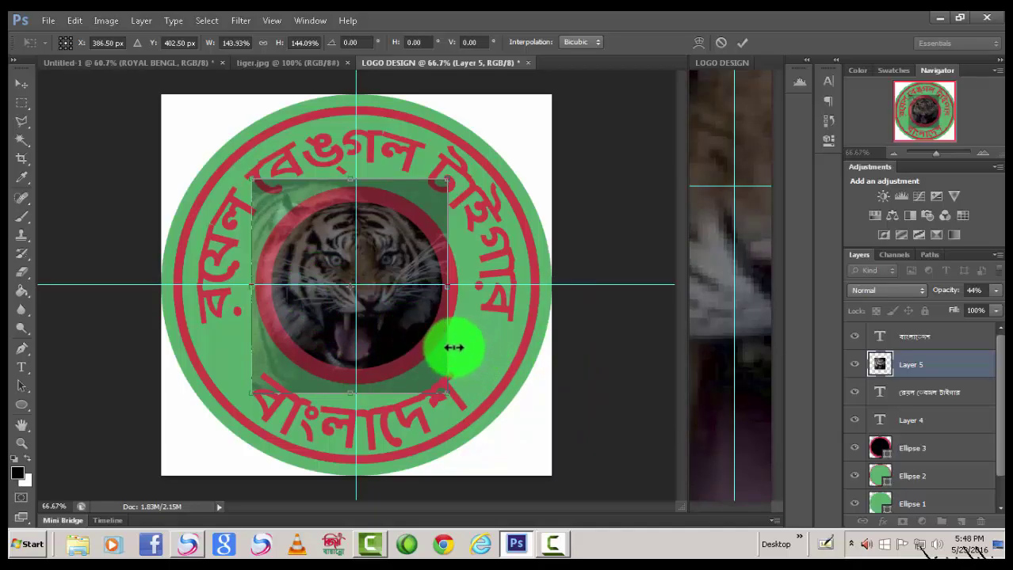
{"action": "key", "text": "Right"}
{"action": "key", "text": "Right"}
{"action": "key", "text": "Right"}
{"action": "key", "text": "Right"}
{"action": "key", "text": "Right"}
{"action": "key", "text": "Down"}
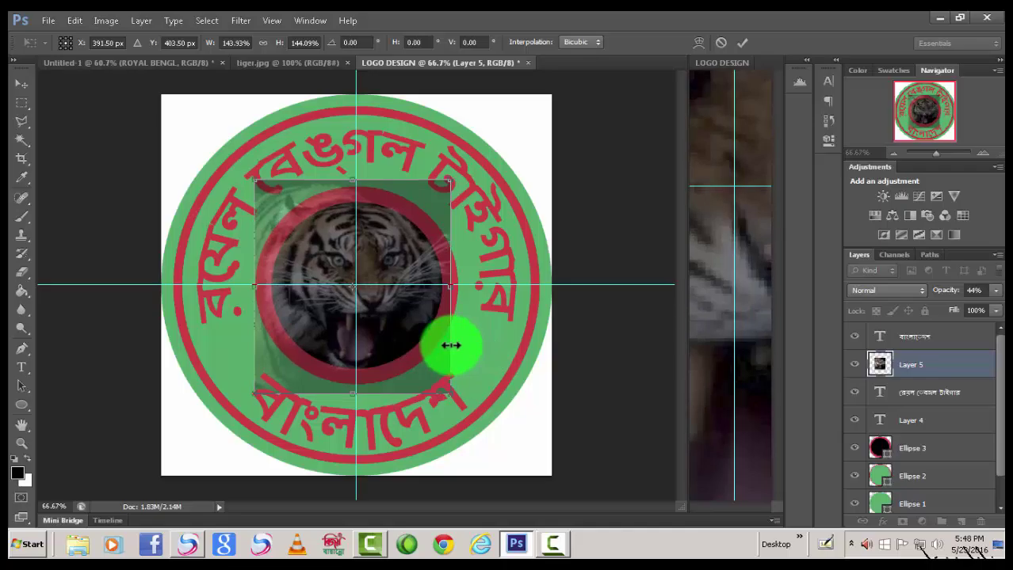
{"action": "key", "text": "Down"}
{"action": "key", "text": "Down"}
{"action": "key", "text": "Return"}
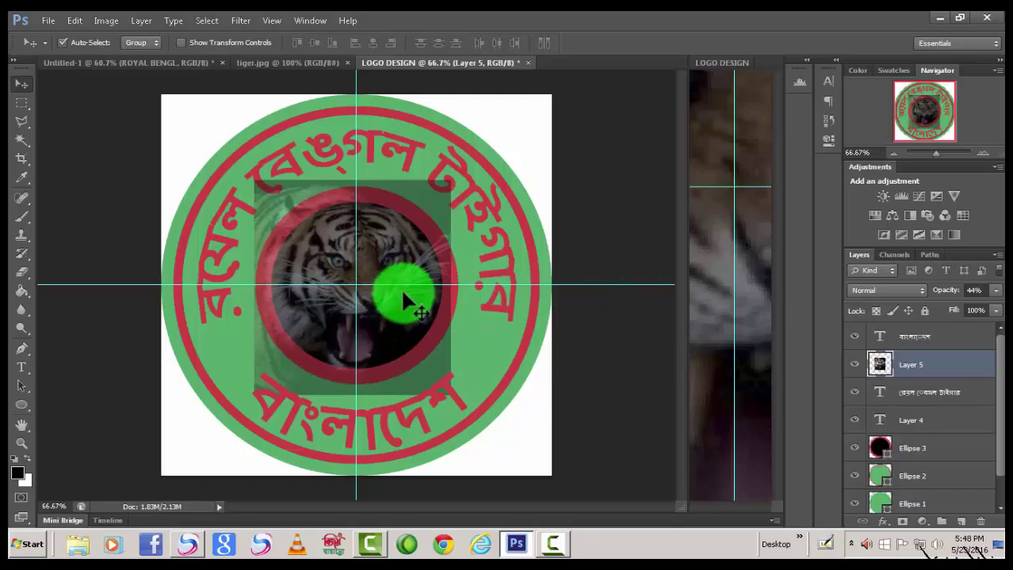
{"action": "left_click_drag", "start_coordinate": [402, 292], "coordinate": [407, 294]}
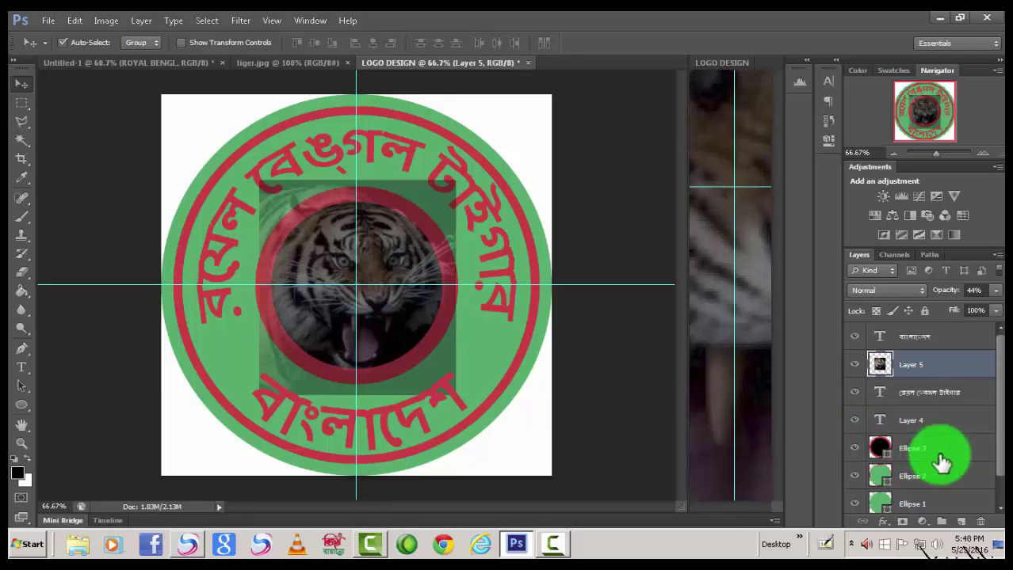
Delete Layer 5's tiger outside the Ellipse 3 circle using an inverted selection, then deselect.
{"action": "left_click", "coordinate": [880, 450], "text": "ctrl"}
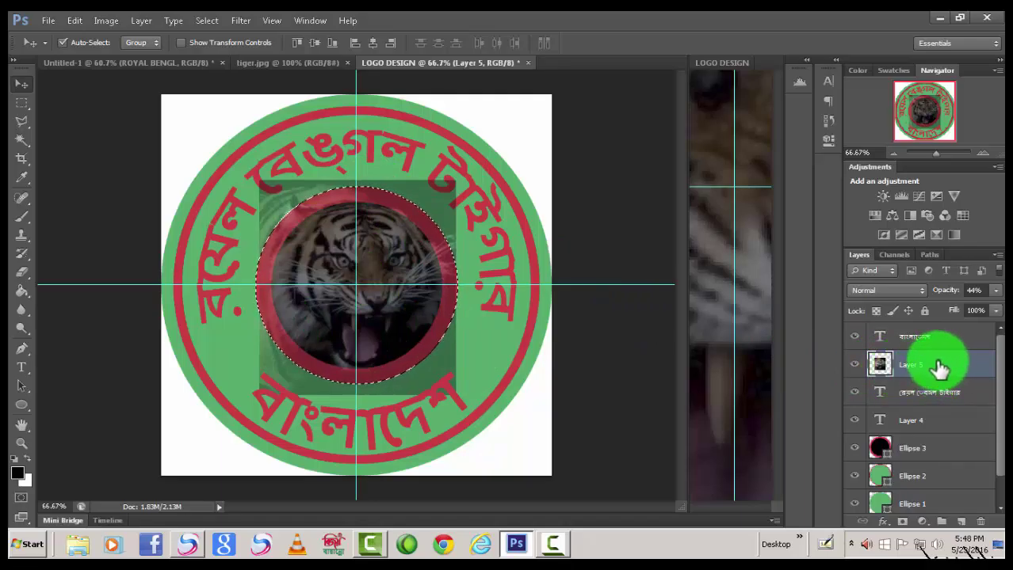
{"action": "left_click", "coordinate": [207, 21]}
{"action": "left_click", "coordinate": [216, 73]}
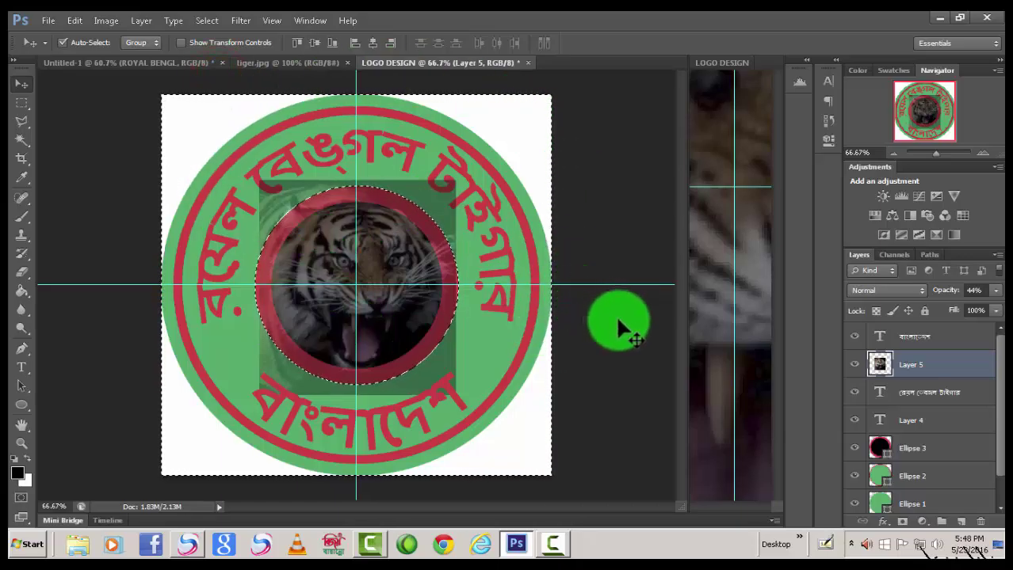
{"action": "key", "text": "Delete"}
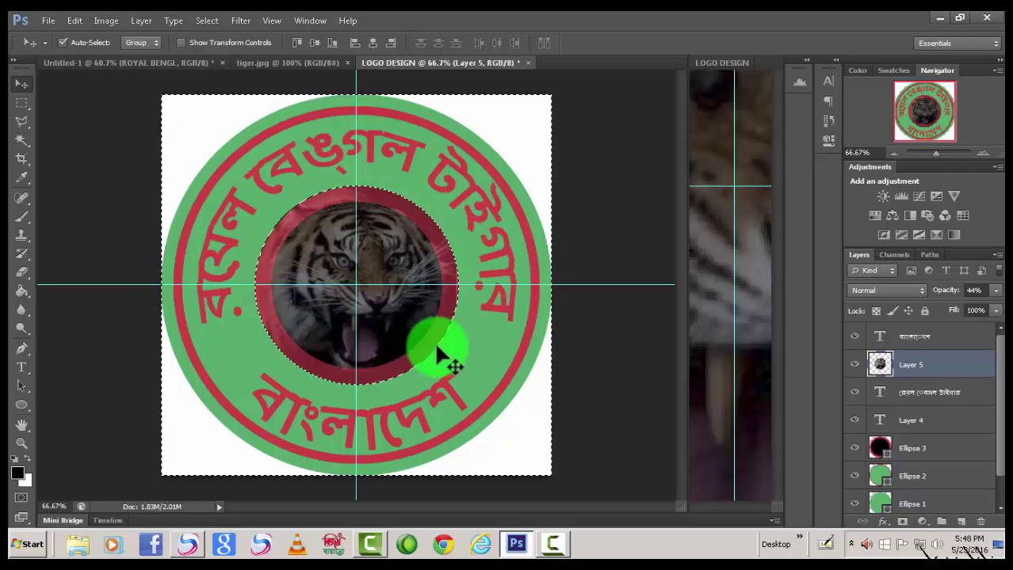
{"action": "key", "text": "ctrl+d"}
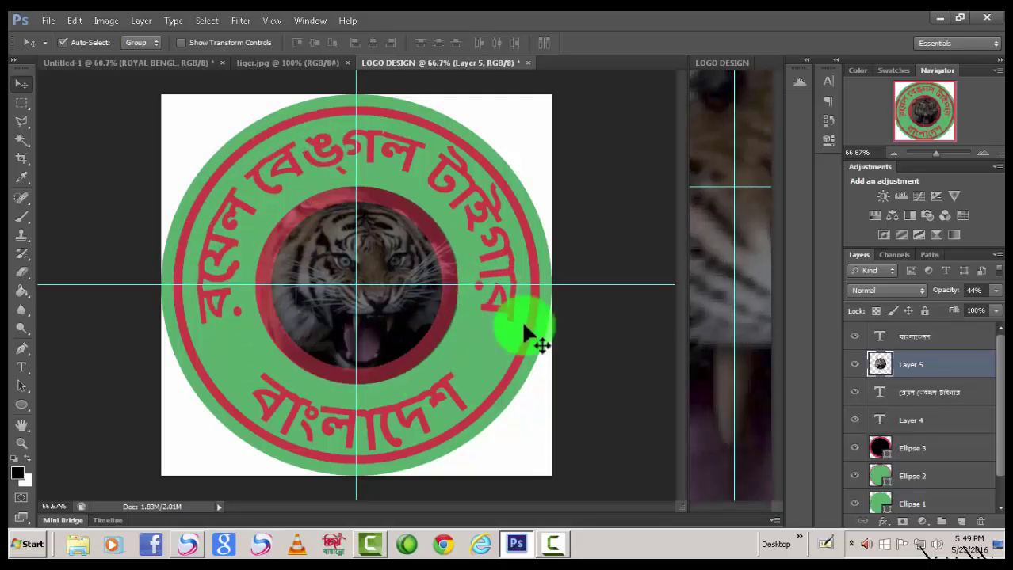
Close the extra LOGO DESIGN view so the logo shows in a single window.
{"action": "left_click", "coordinate": [28, 404]}
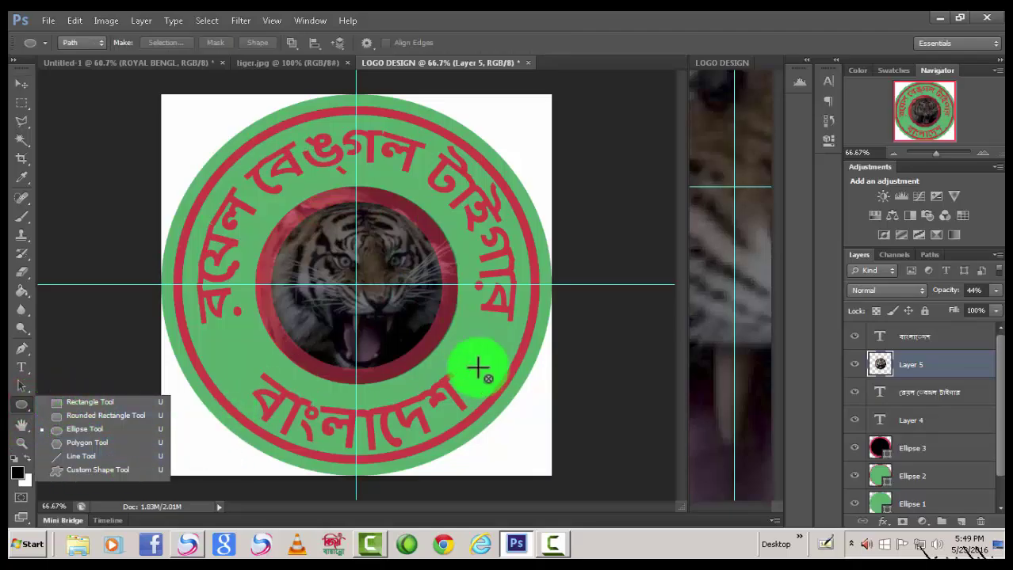
{"action": "left_click", "coordinate": [21, 83]}
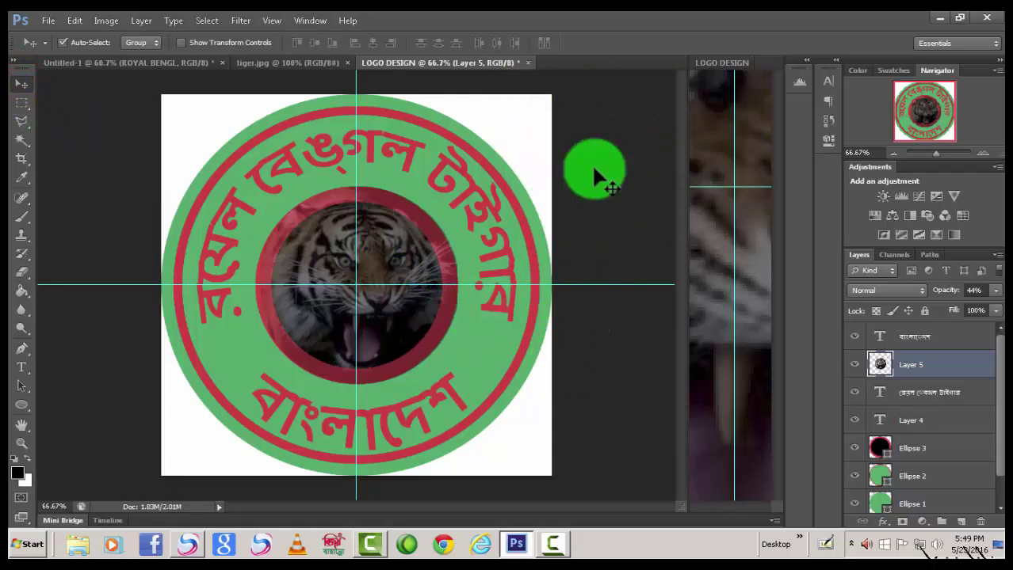
{"action": "left_click", "coordinate": [271, 63]}
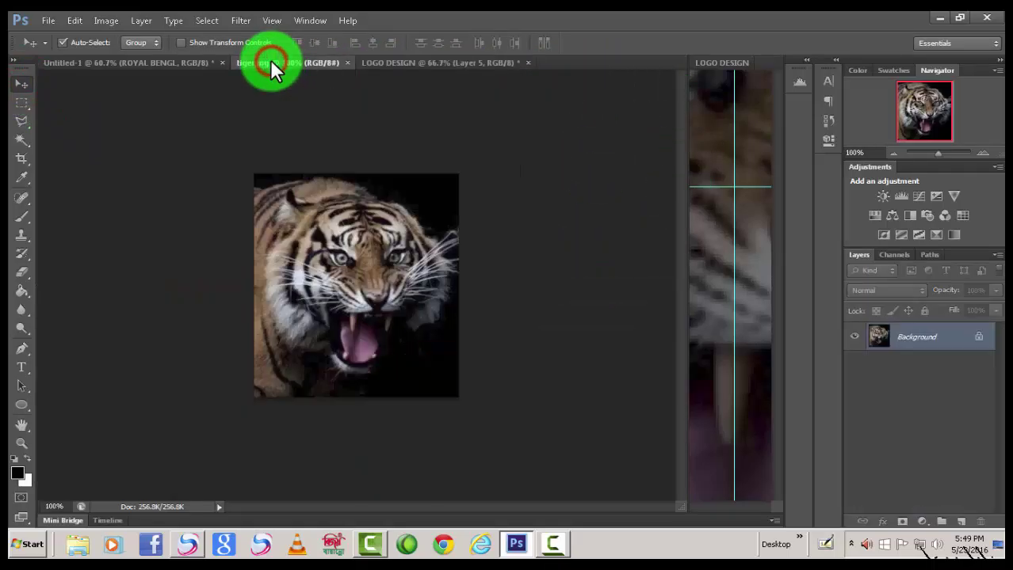
{"action": "left_click", "coordinate": [378, 65]}
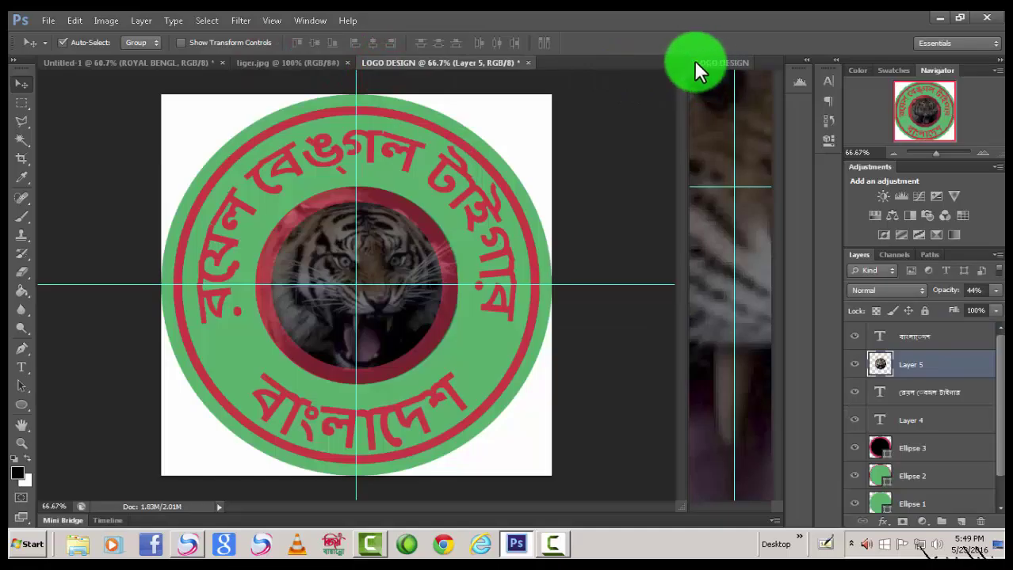
{"action": "left_click_drag", "start_coordinate": [683, 133], "coordinate": [602, 134]}
{"action": "left_click", "coordinate": [744, 63]}
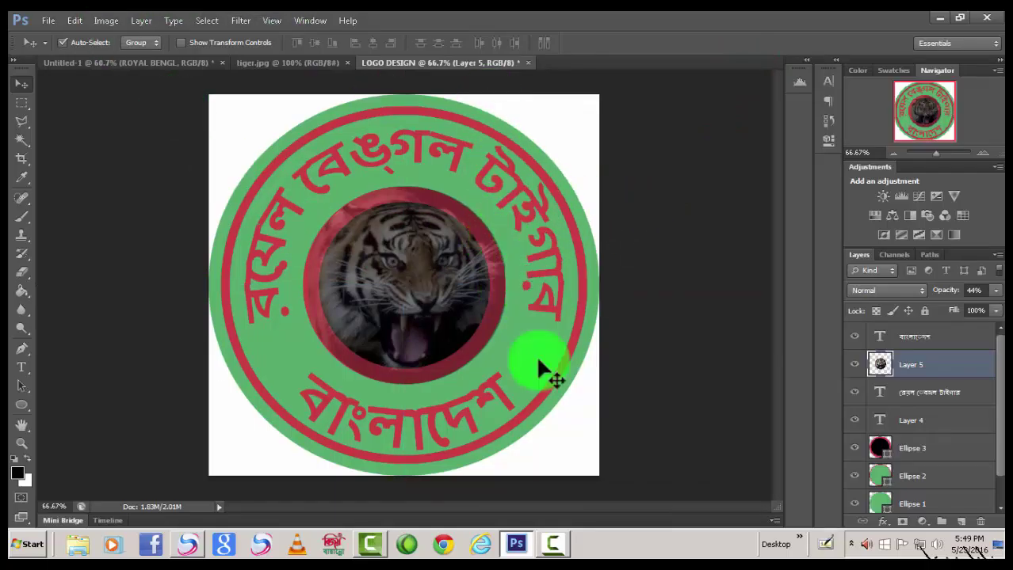
Fill the Background layer with black using the Paint Bucket.
{"action": "left_click", "coordinate": [999, 423]}
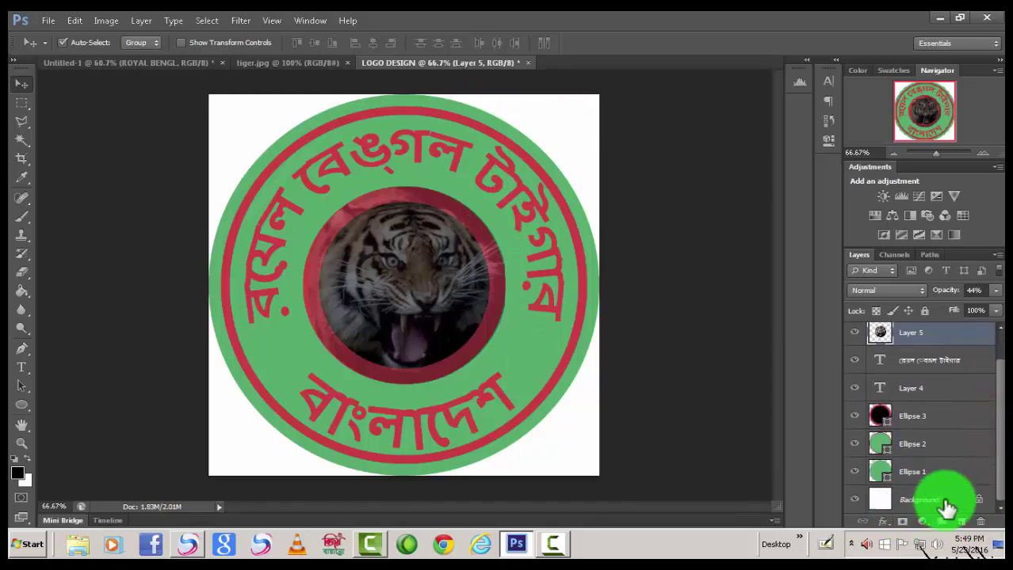
{"action": "left_click", "coordinate": [953, 499]}
{"action": "left_click", "coordinate": [21, 291]}
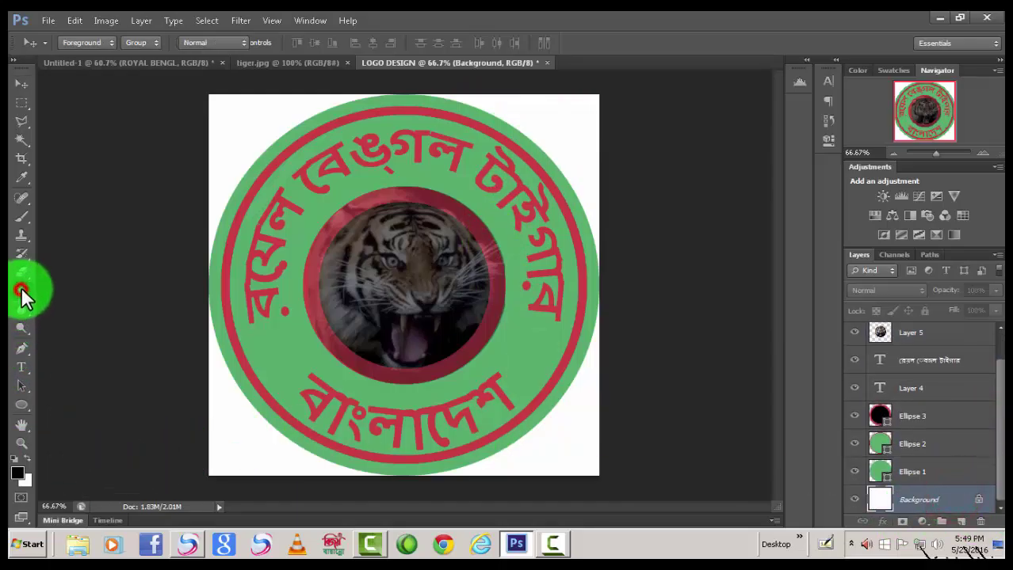
{"action": "left_click", "coordinate": [262, 454]}
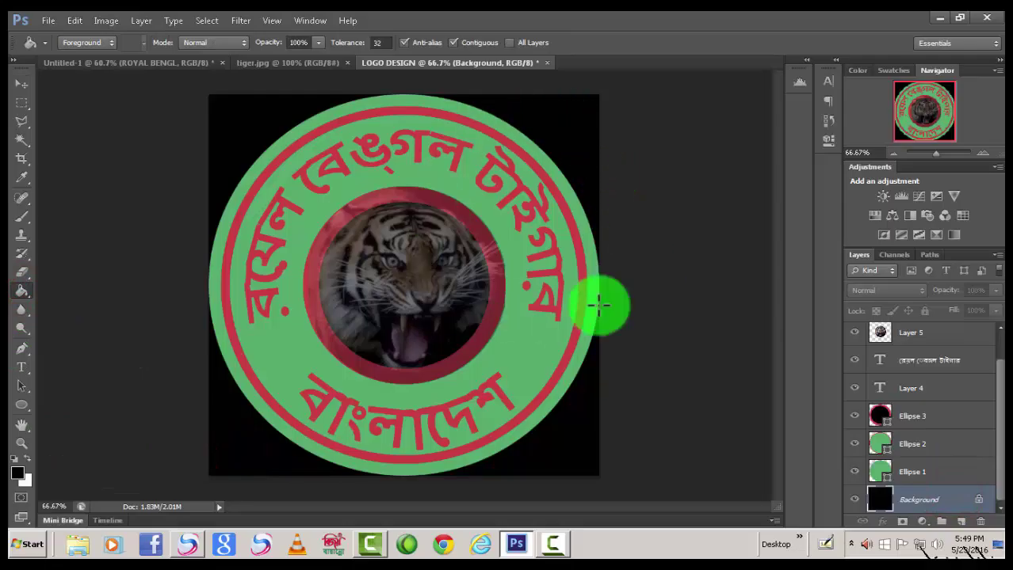